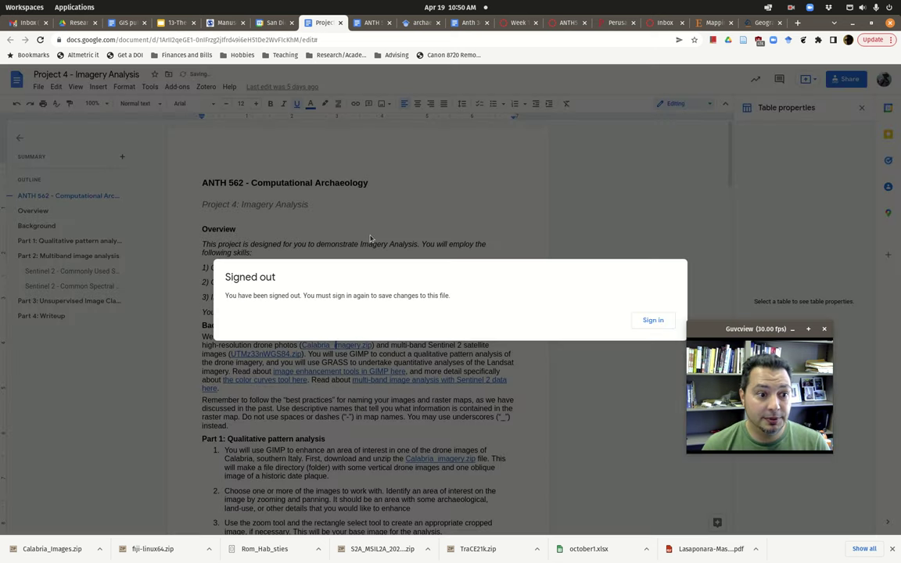
Step: Sign back in to the Project 4 document and read its Overview, Background and Part 1 instructions
left_click(653, 321)
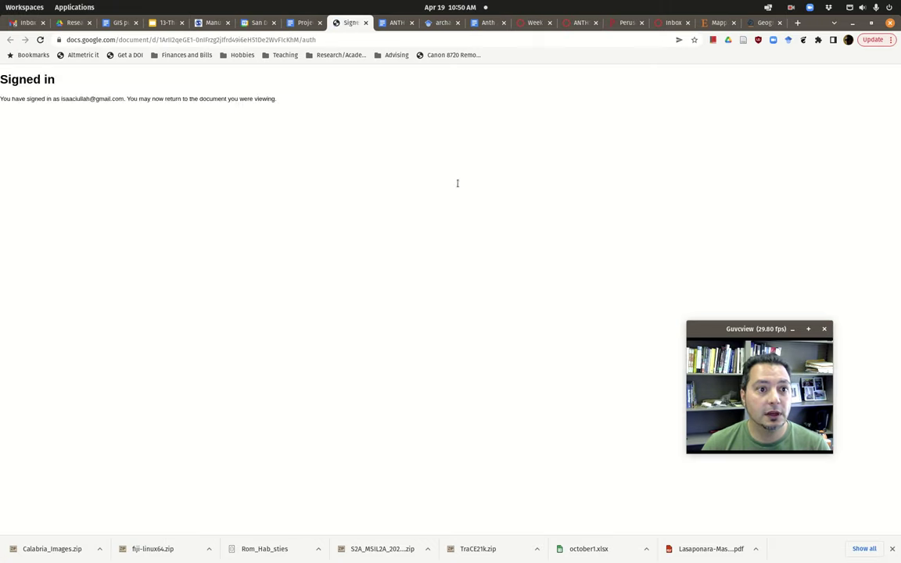
scroll(280, 313, "down", 2)
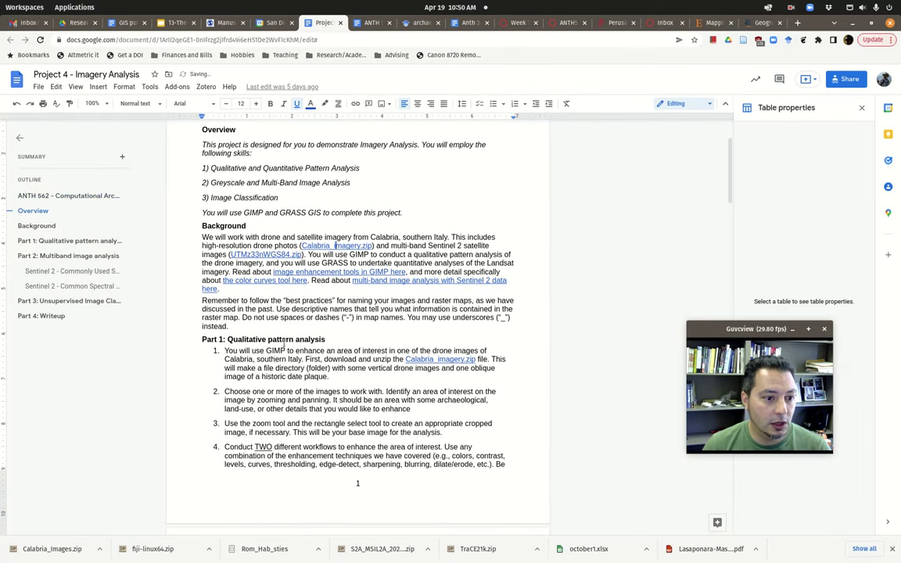
scroll(261, 386, "down", 2)
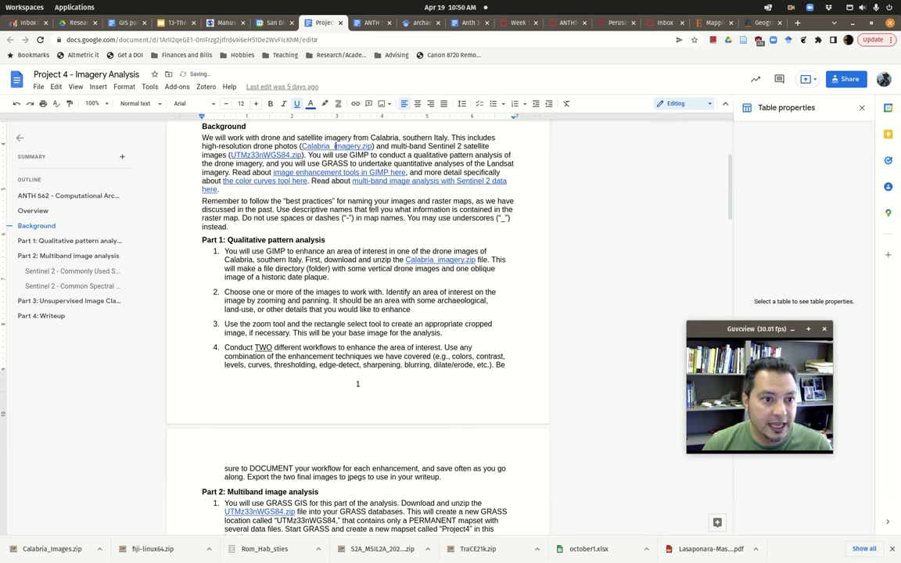
scroll(334, 188, "up", 2)
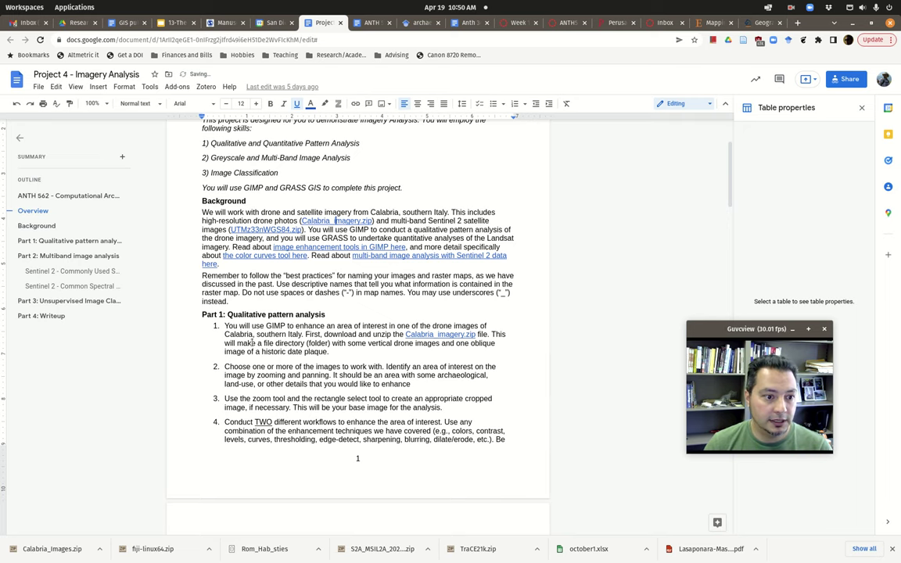
scroll(391, 248, "down", 1)
scroll(328, 249, "up", 2)
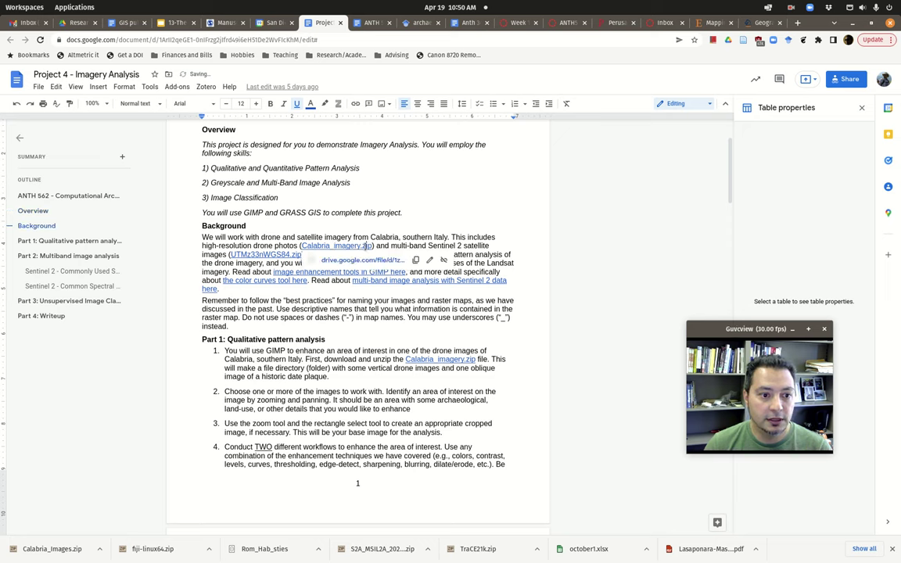
left_click(419, 230)
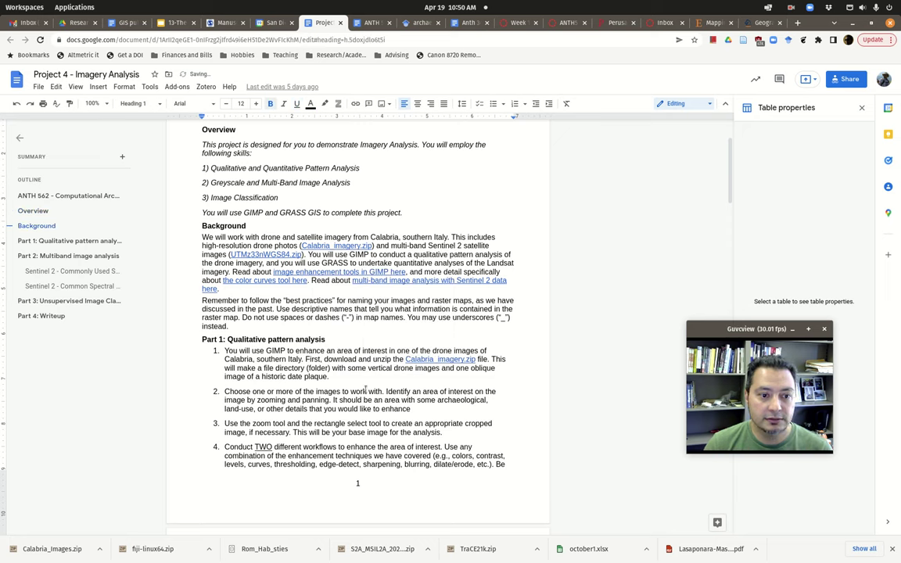
Step: Switch to the file manager, check the extraction options for Calabria_Images.zip in Documents, and open the Calabria_Images folder
left_click(854, 23)
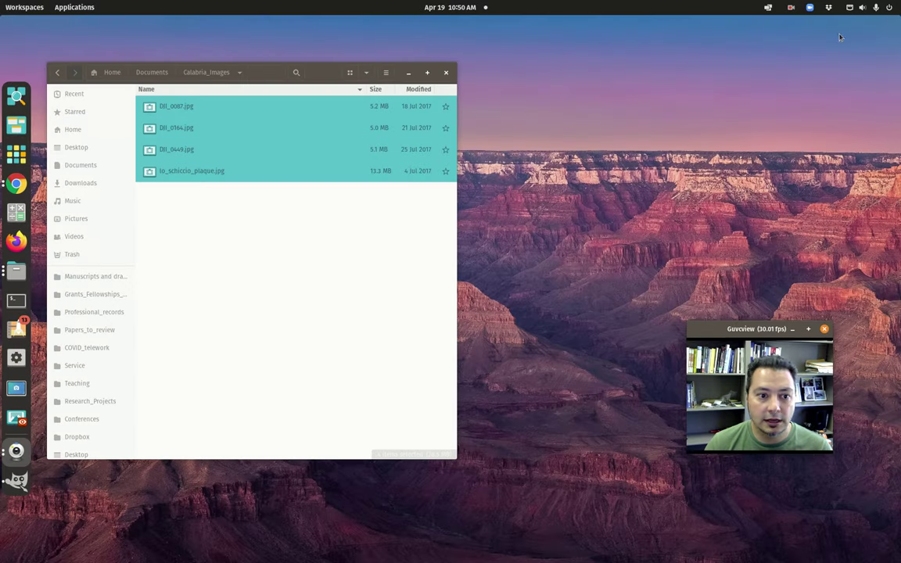
left_click(149, 72)
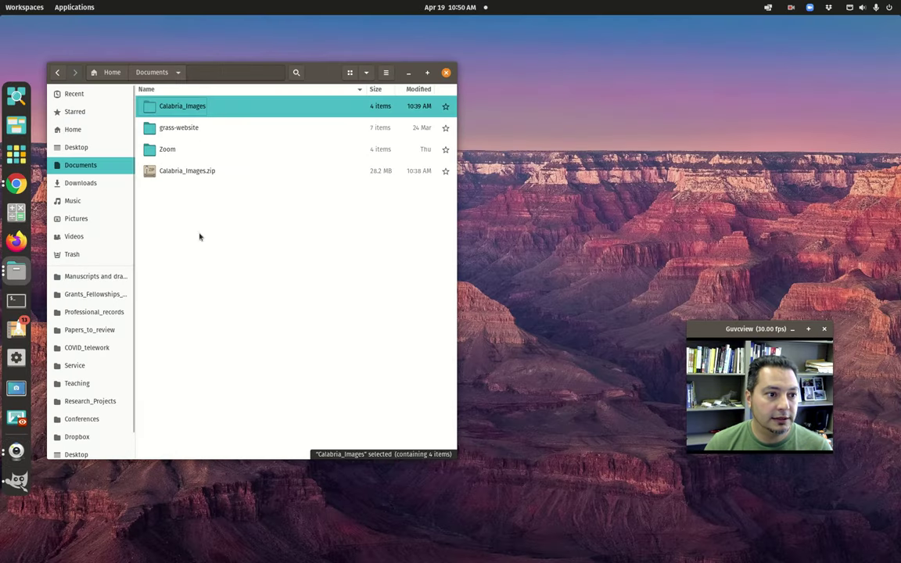
left_click(180, 170)
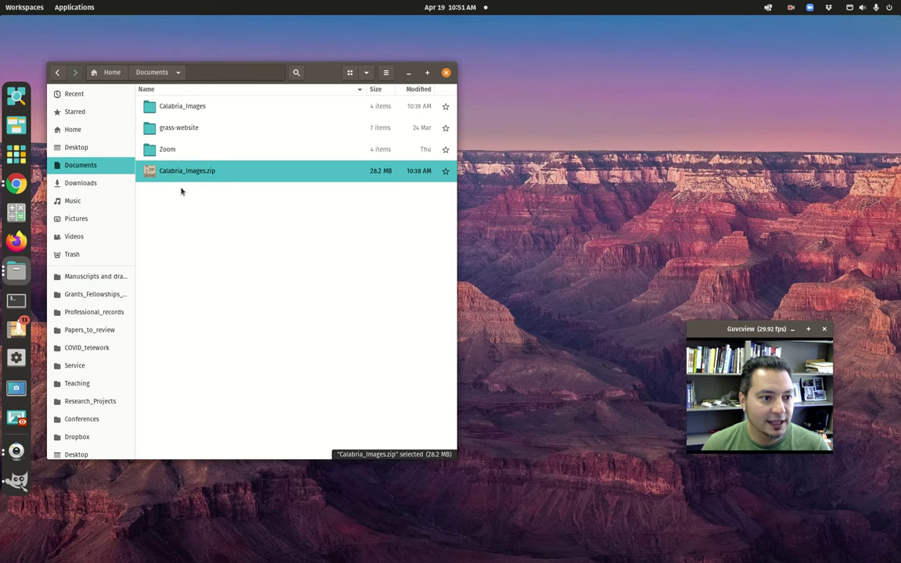
right_click(194, 172)
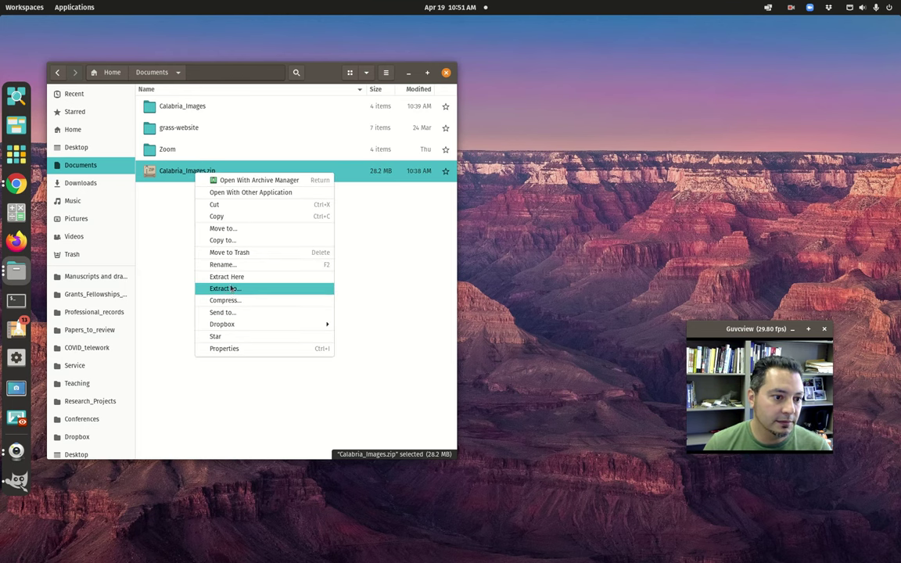
left_click(199, 92)
left_click(205, 115)
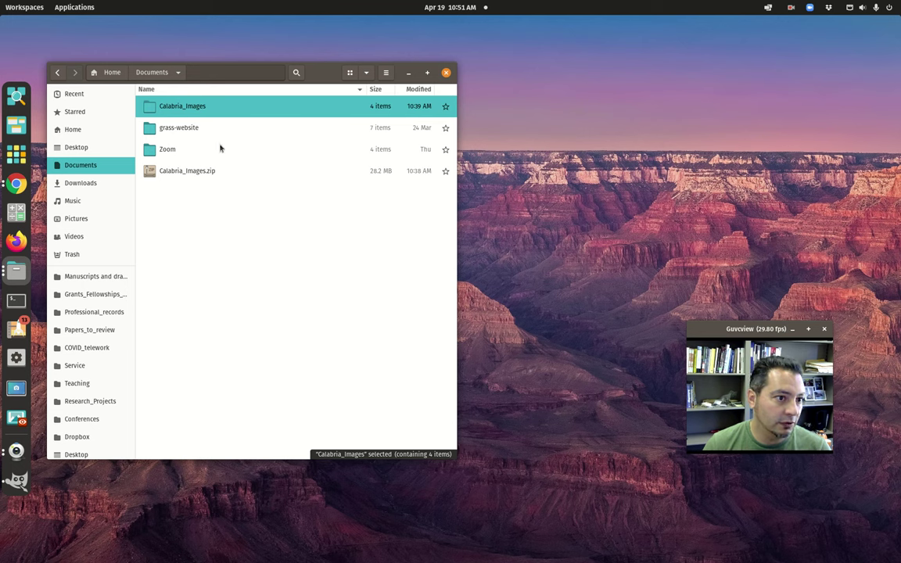
double_click(197, 108)
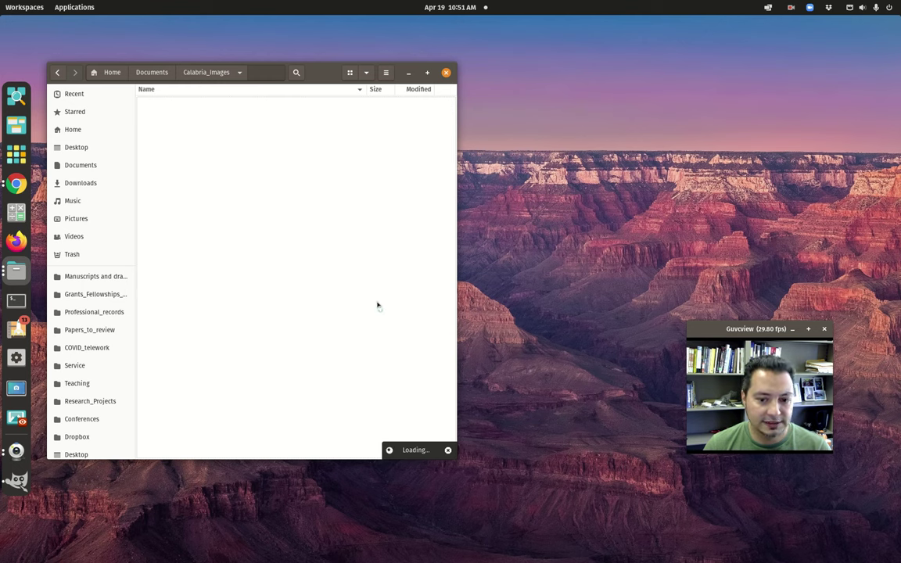
Step: Go through the drone images and the plaque photo listed in the Calabria_Images folder
left_click(791, 7)
left_click(763, 55)
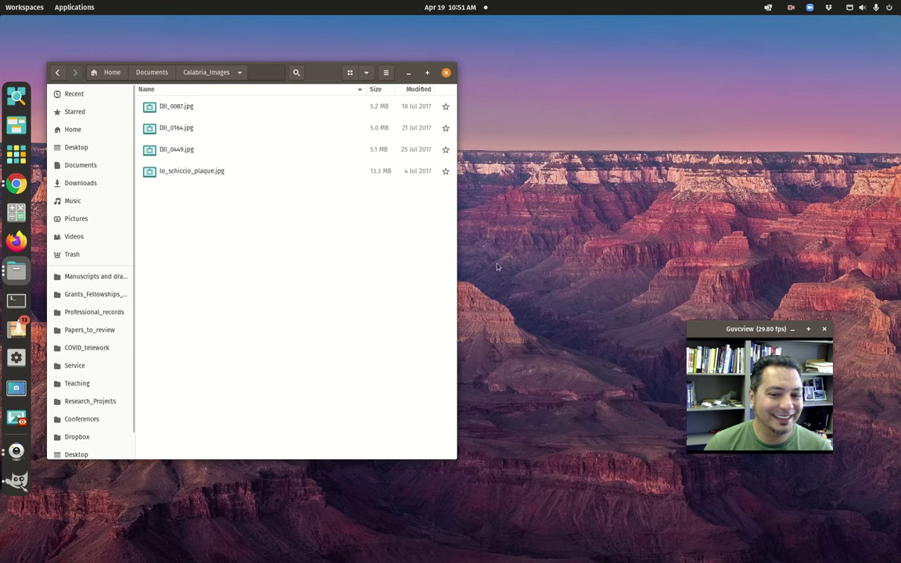
left_click(161, 104)
left_click(163, 122)
left_click(188, 150)
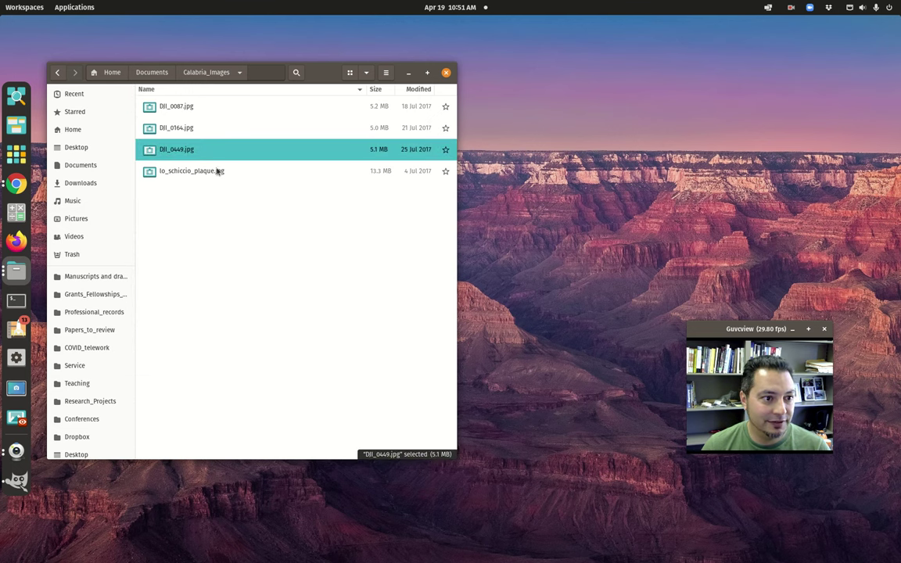
left_click(193, 131)
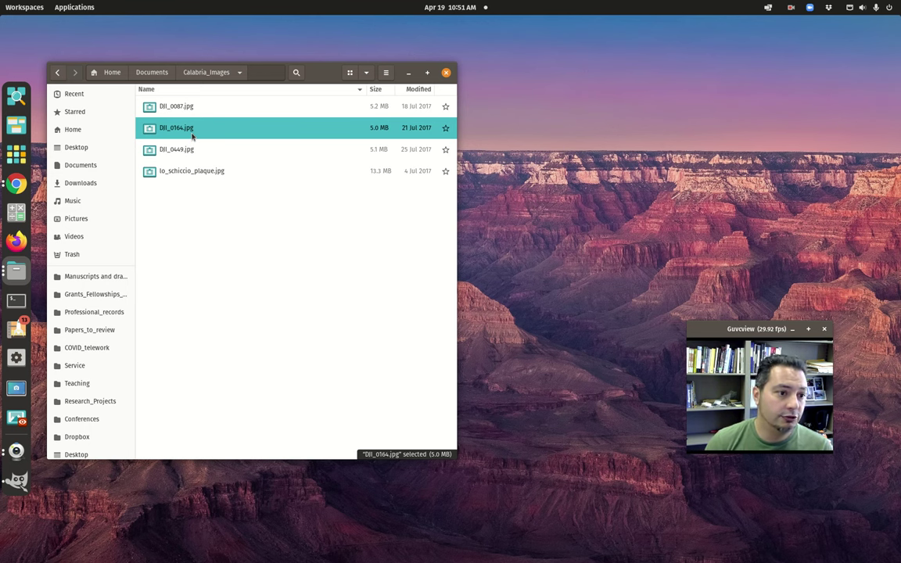
left_click(164, 168)
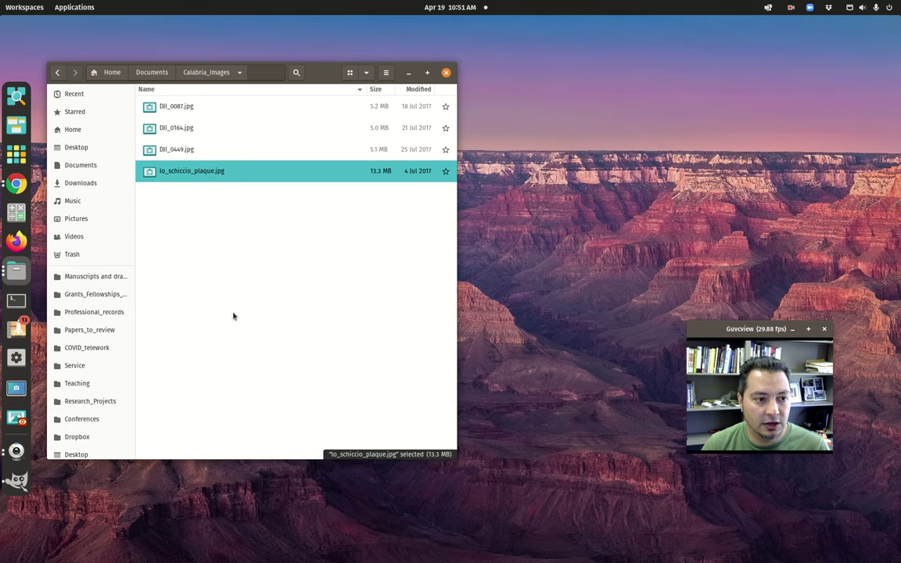
Step: Switch to GIMP and look over its commands for opening image files
key("super")
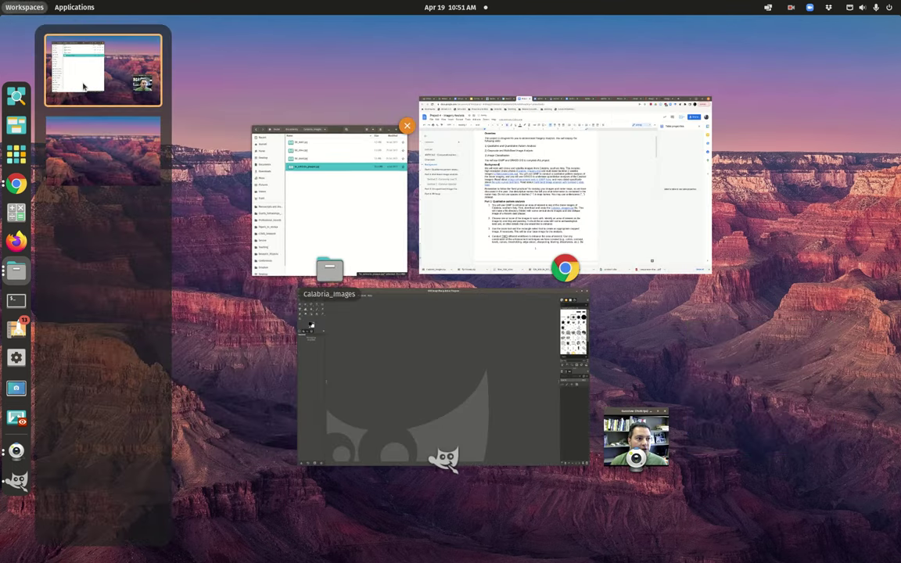
left_click(74, 7)
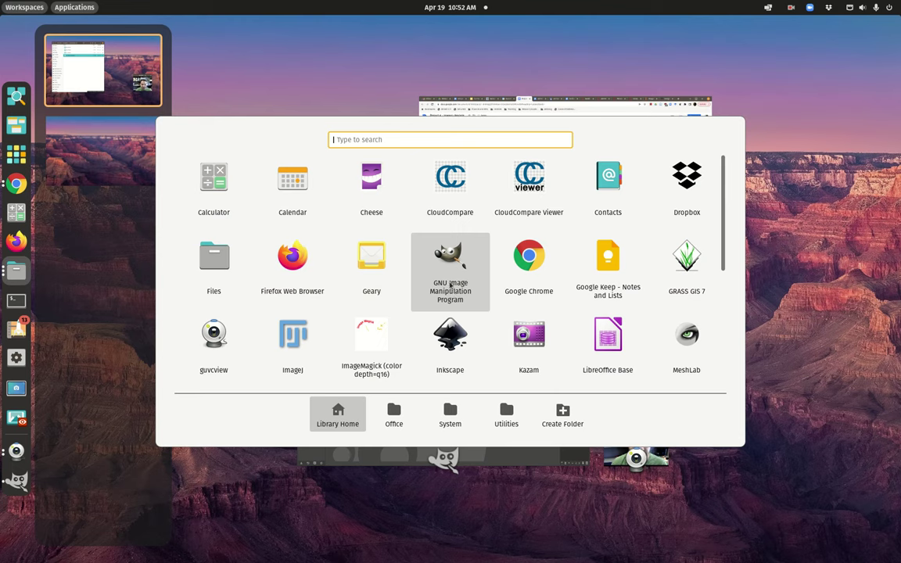
left_click(494, 454)
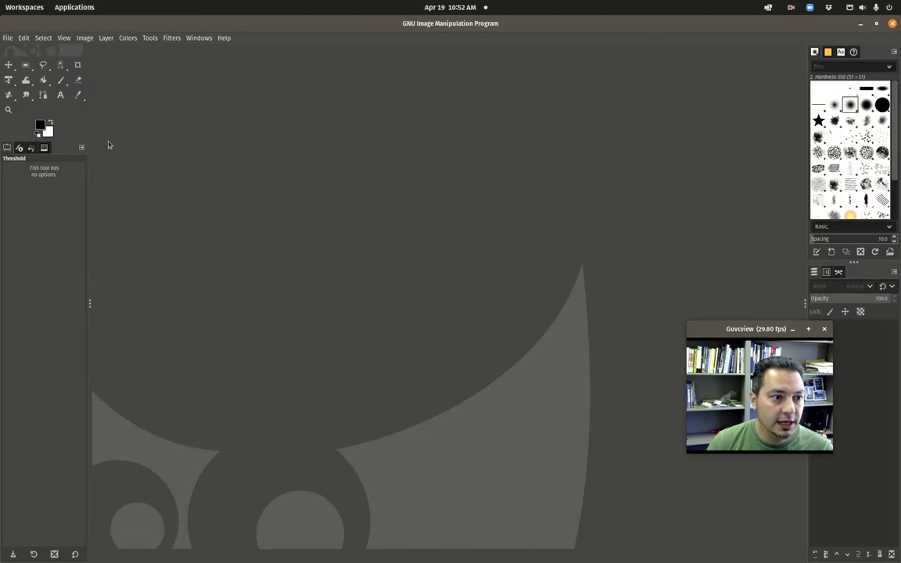
mouse_move(1, 1)
left_click(302, 416)
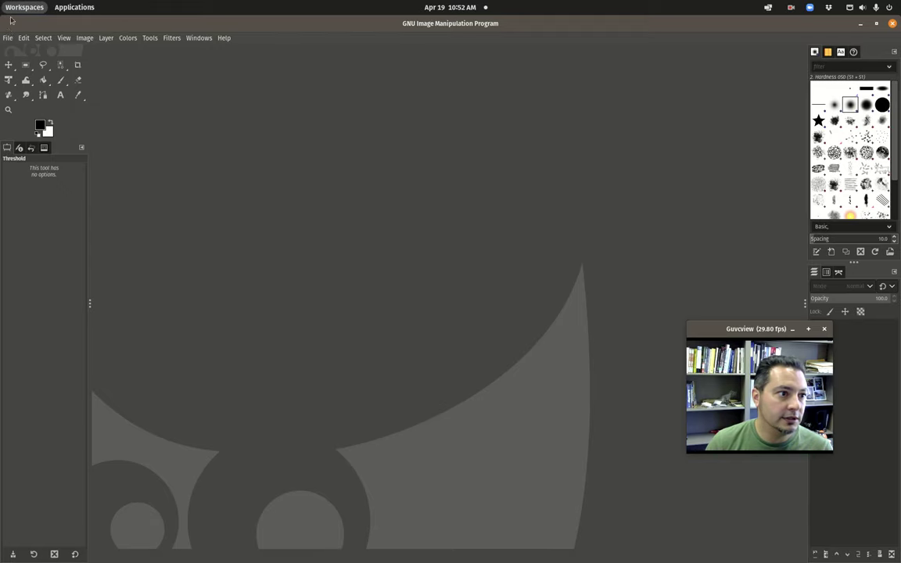
left_click(8, 38)
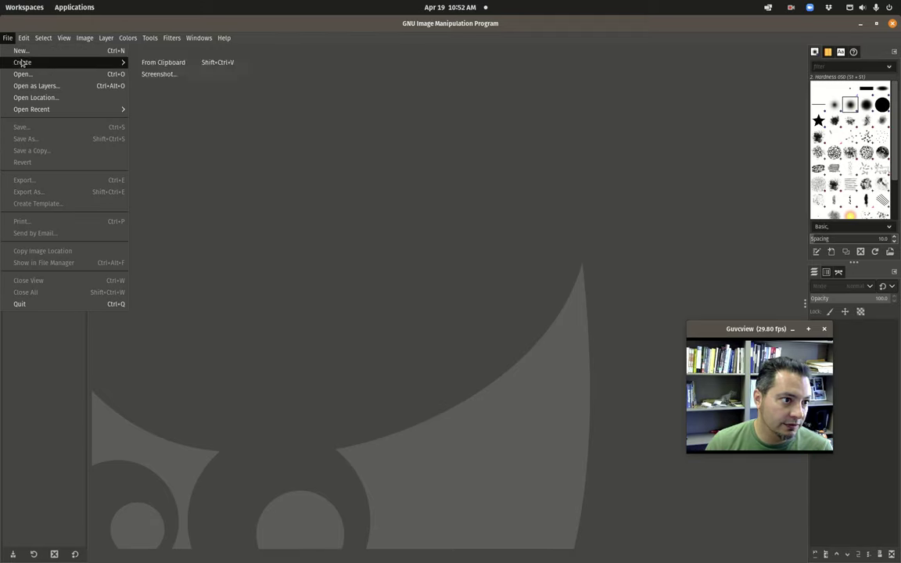
mouse_move(46, 109)
left_click(282, 370)
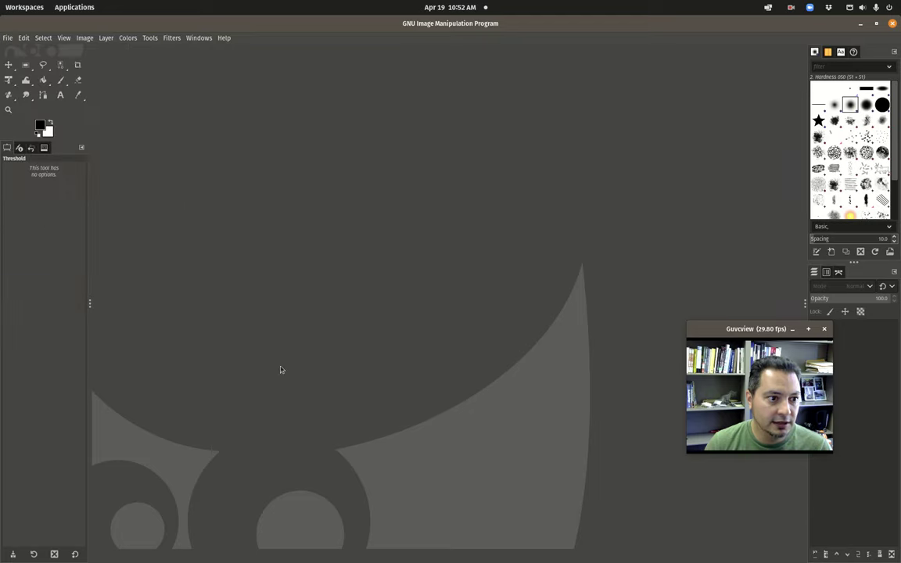
Step: Open all four images from the Calabria_Images folder in GIMP as separate images
mouse_move(1, 0)
left_click(261, 228)
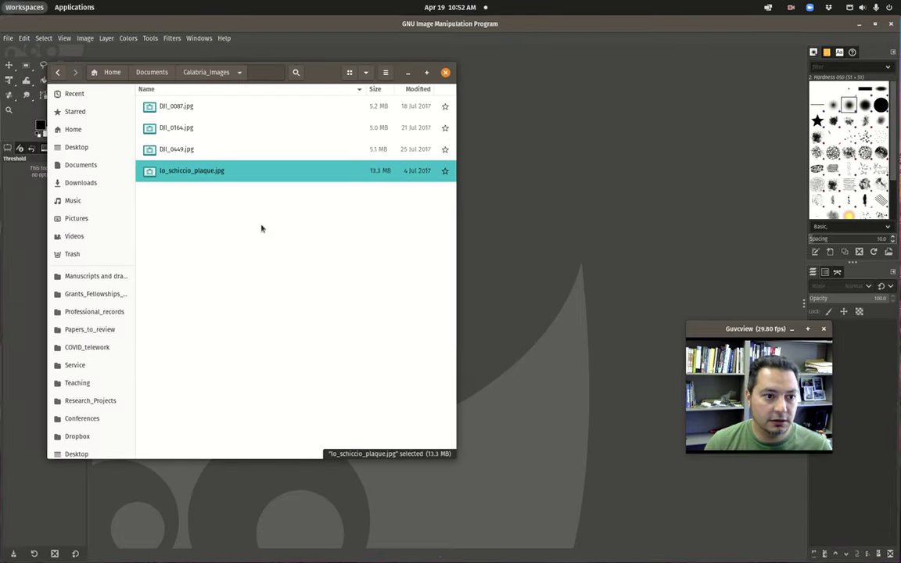
left_click(196, 111, "shift")
left_click_drag(196, 111, 477, 208)
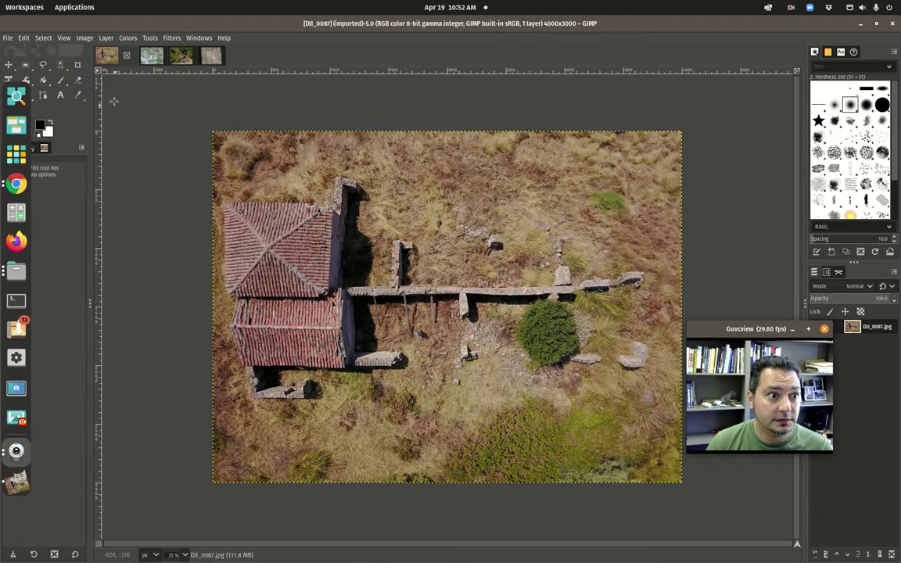
Step: Compare the opened images DJI_0164, DJI_0449 and lo_schiccio_plaque, and return to DJI_0087
left_click(142, 57)
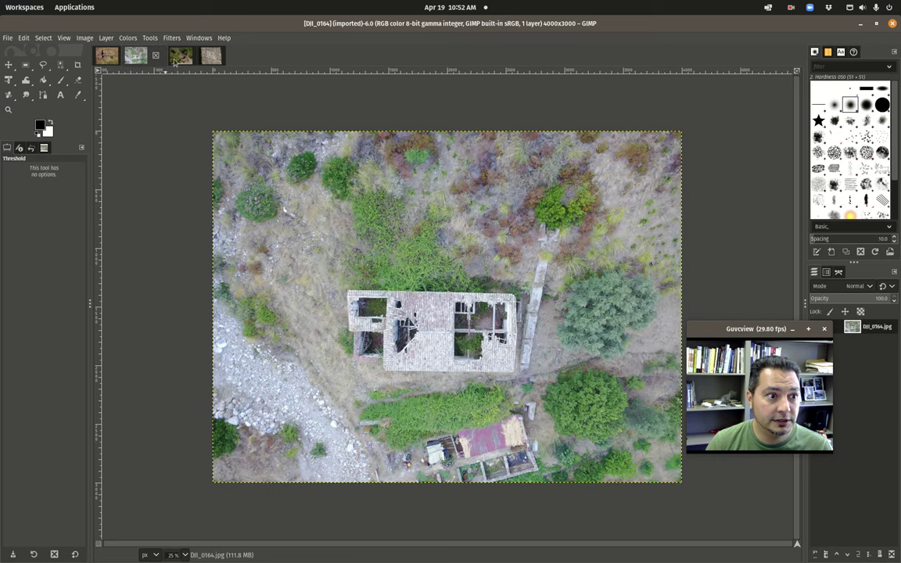
left_click(108, 55)
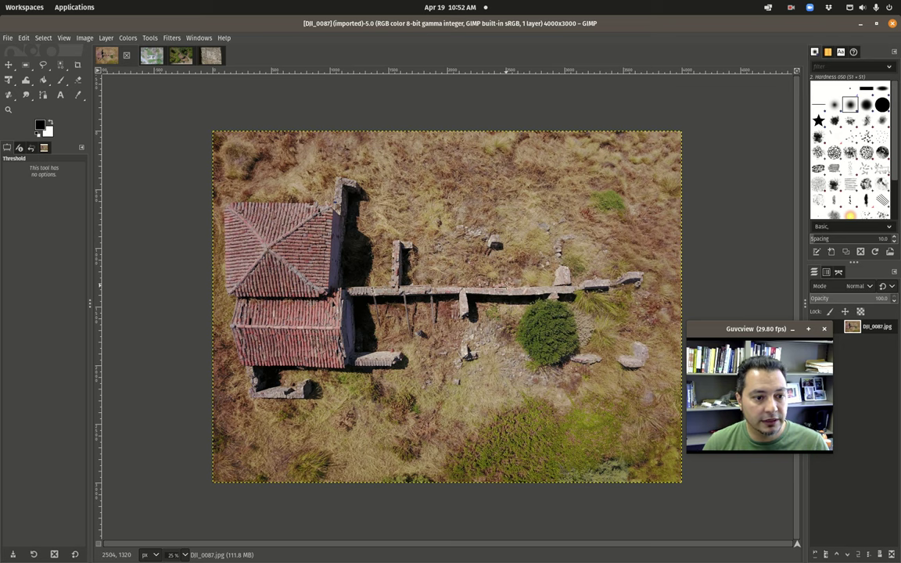
left_click(143, 52)
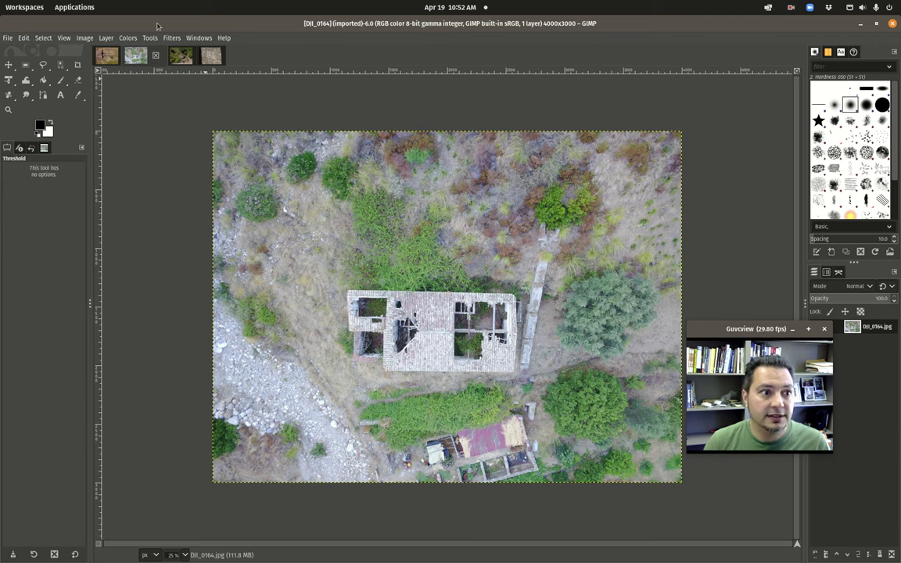
left_click(181, 55)
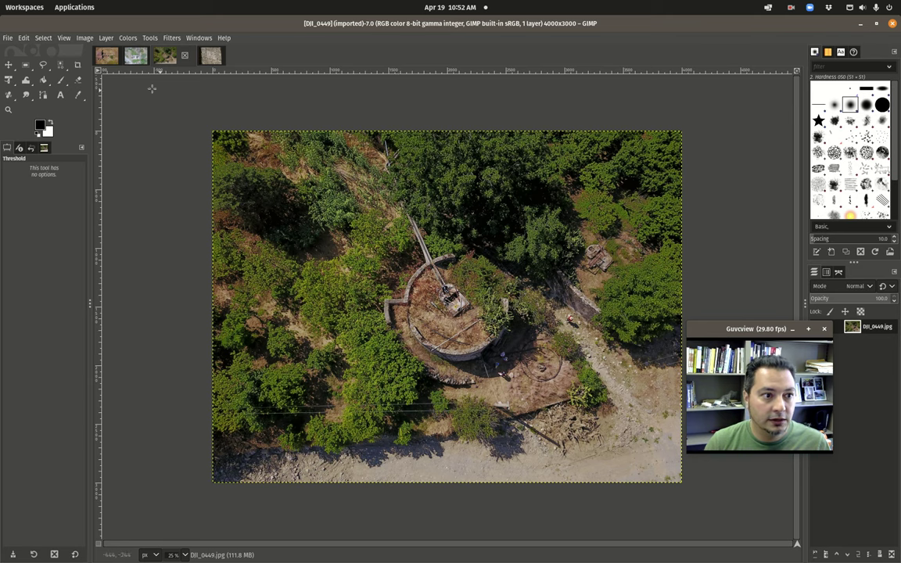
left_click(109, 56)
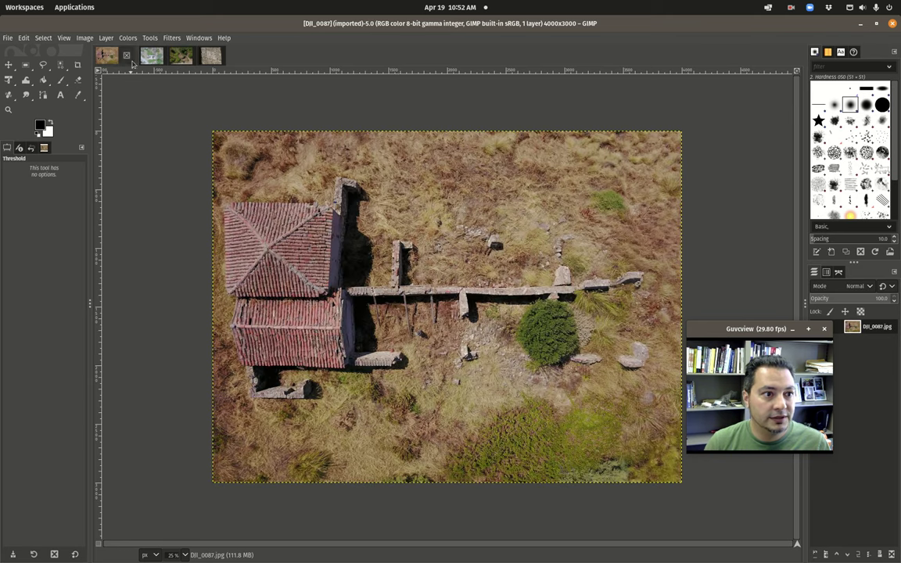
left_click(204, 55)
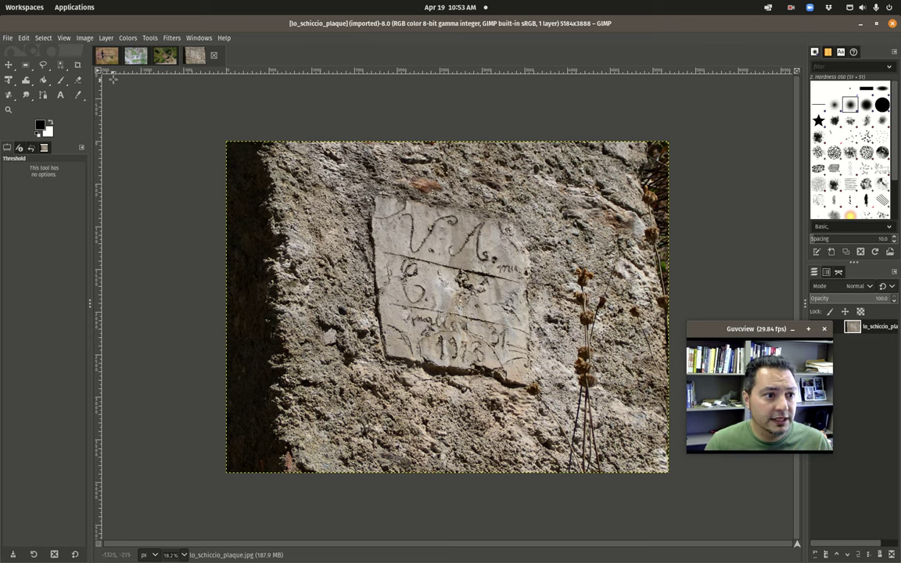
left_click(105, 56)
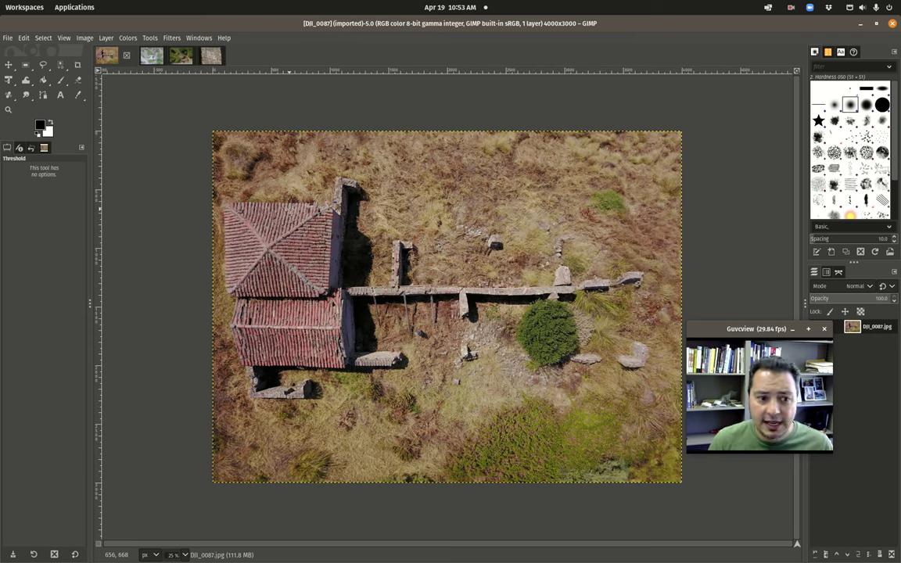
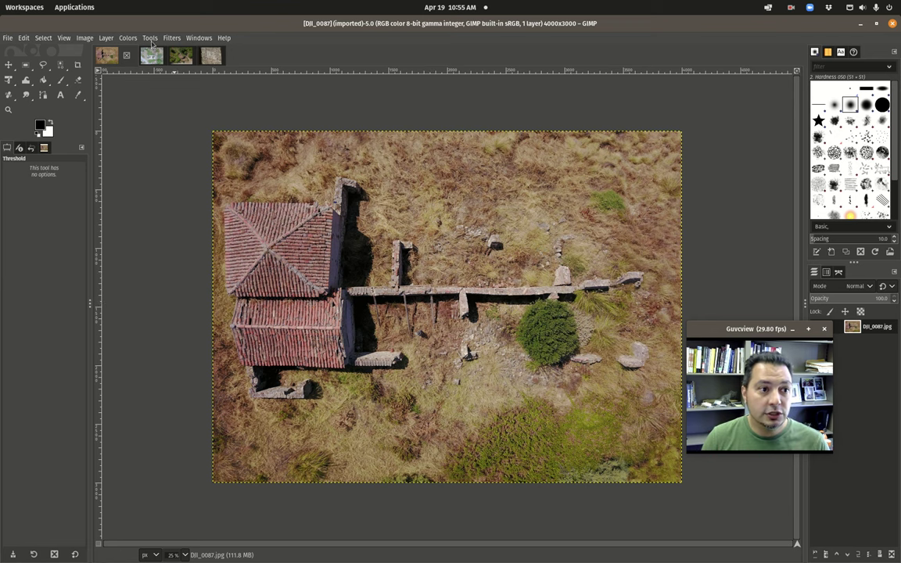
Step: Apply the automatic Equalize color adjustment to the DJI_0087 image
left_click(127, 37)
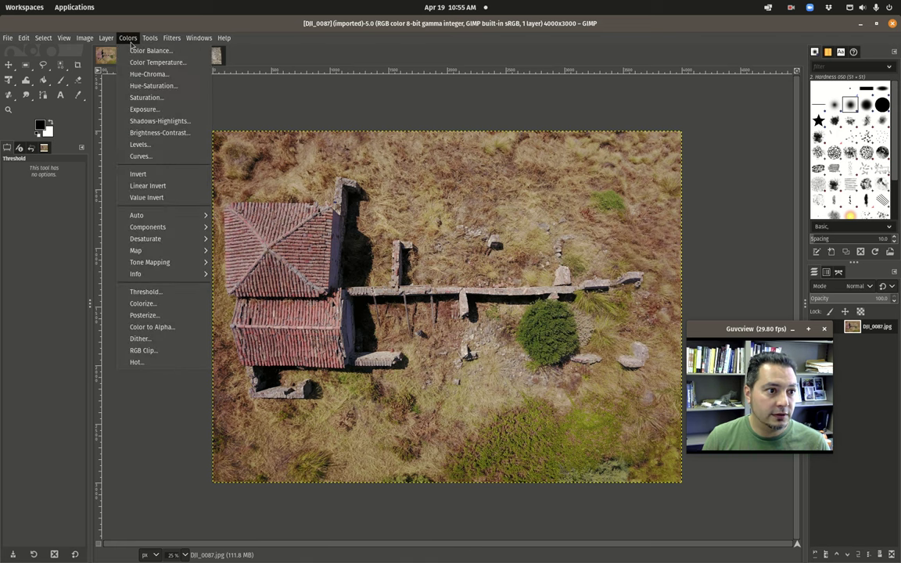
mouse_move(205, 216)
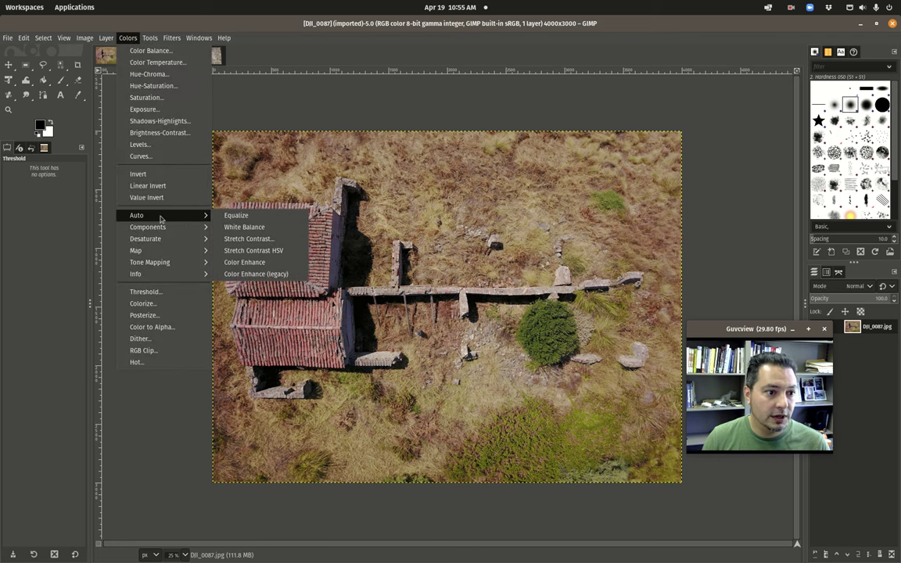
left_click(236, 216)
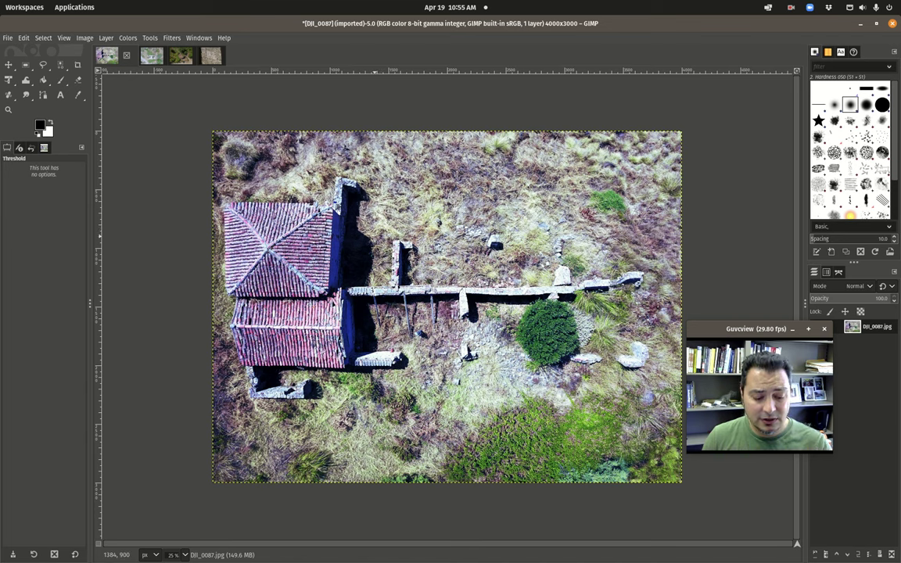
Step: Undo the Equalize adjustment on the DJI_0087 image
key("ctrl+z")
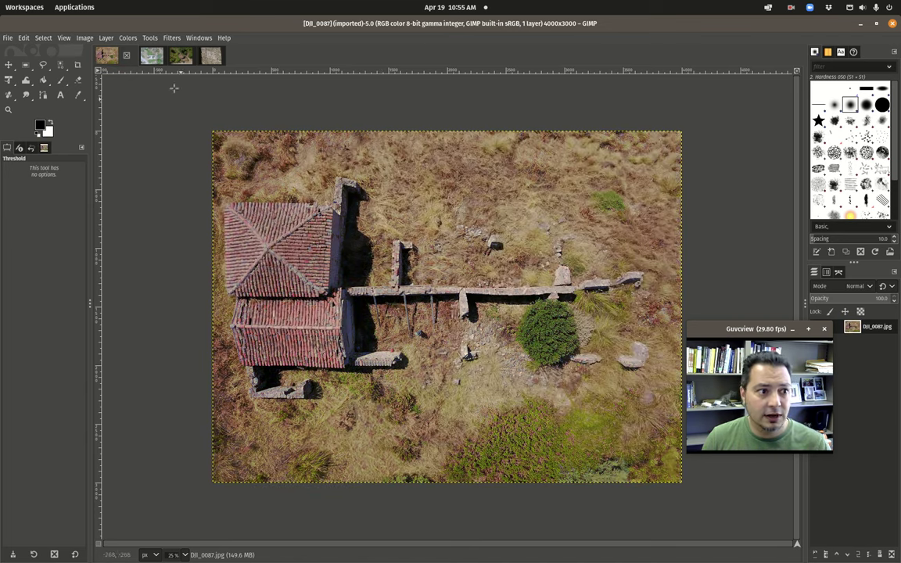
left_click(23, 37)
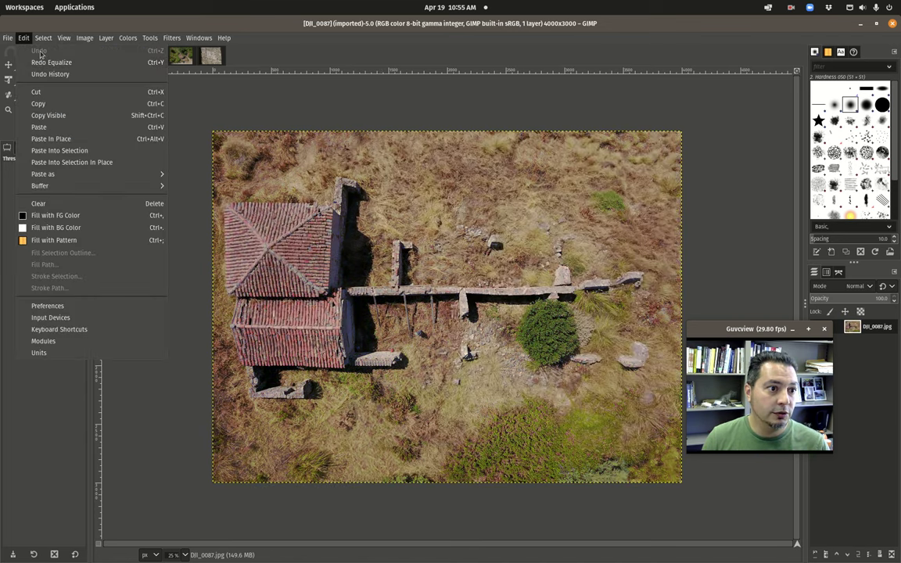
left_click(142, 39)
Step: Apply the automatic Stretch Contrast adjustment to the DJI_0087 image with Keep colors enabled
left_click(125, 37)
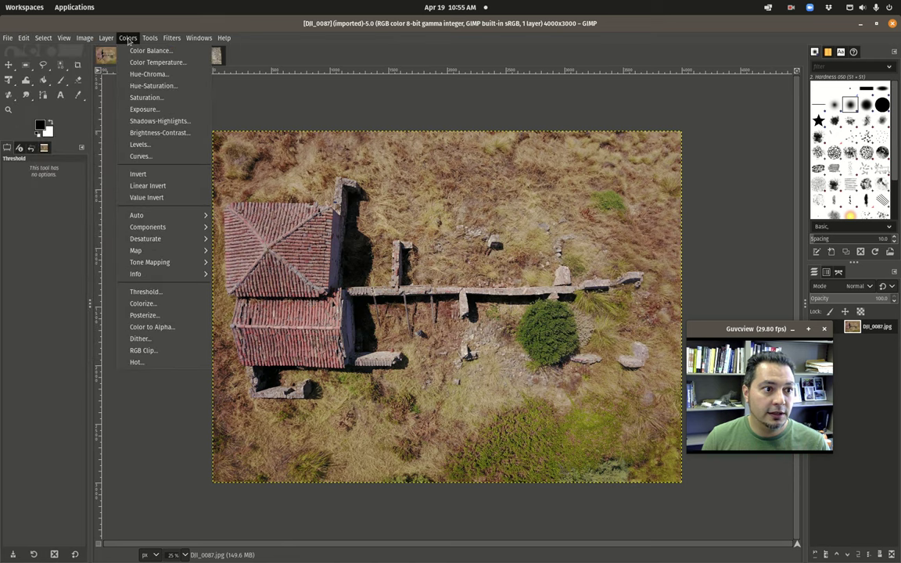
mouse_move(157, 214)
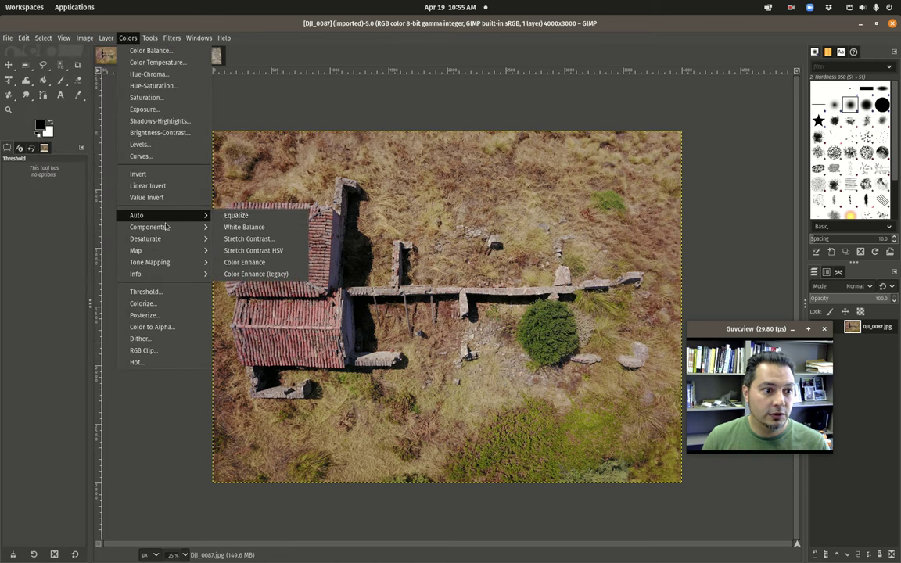
left_click(276, 239)
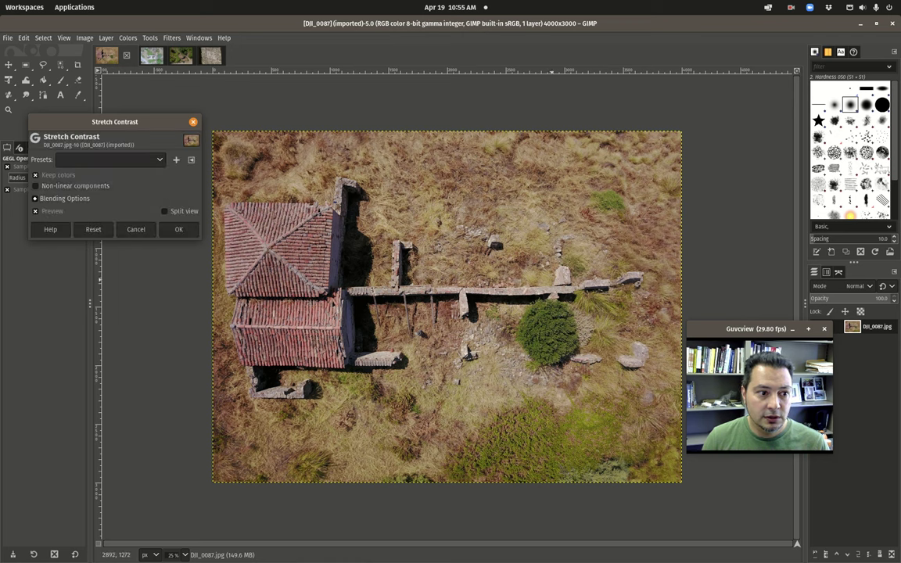
left_click(178, 229)
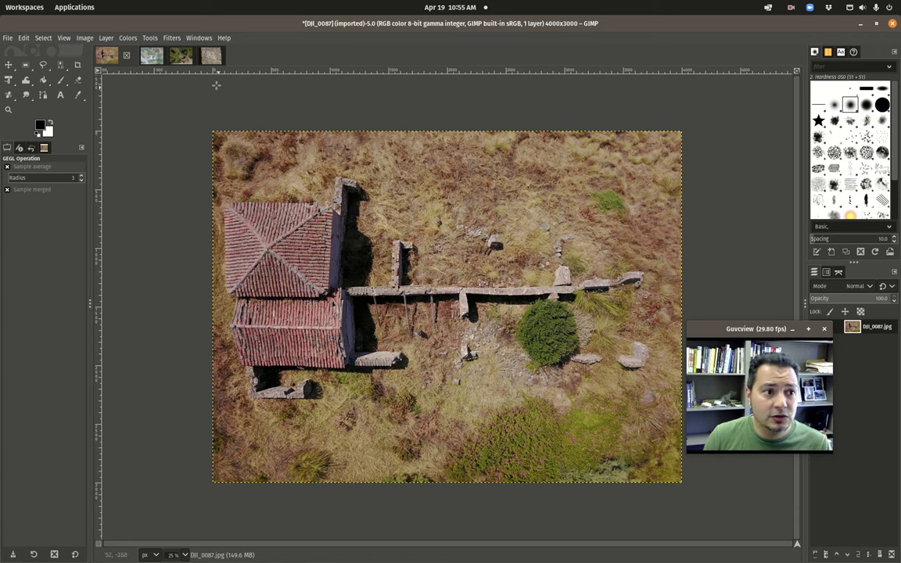
Step: Try the automatic Color Enhance adjustment on the contrast-stretched DJI_0087 image
left_click(126, 39)
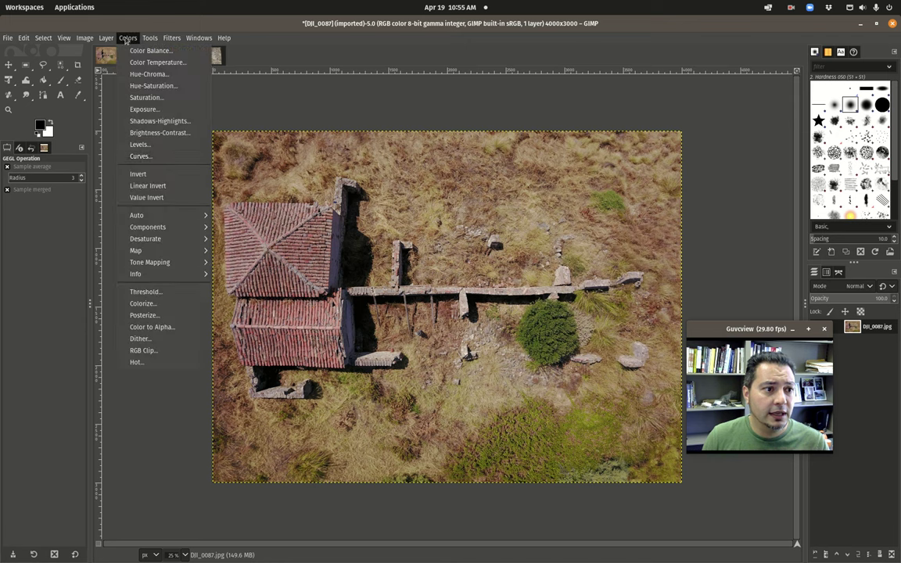
mouse_move(198, 217)
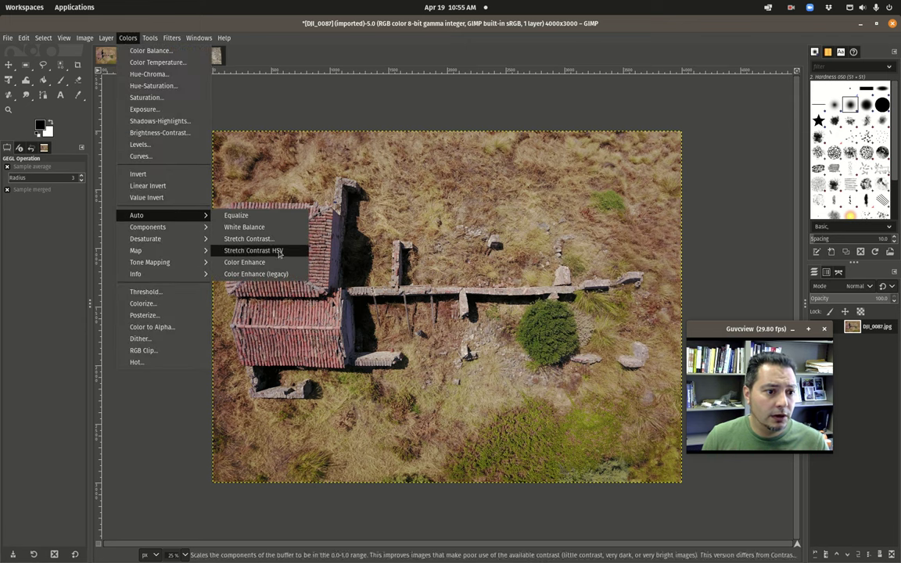
left_click(249, 262)
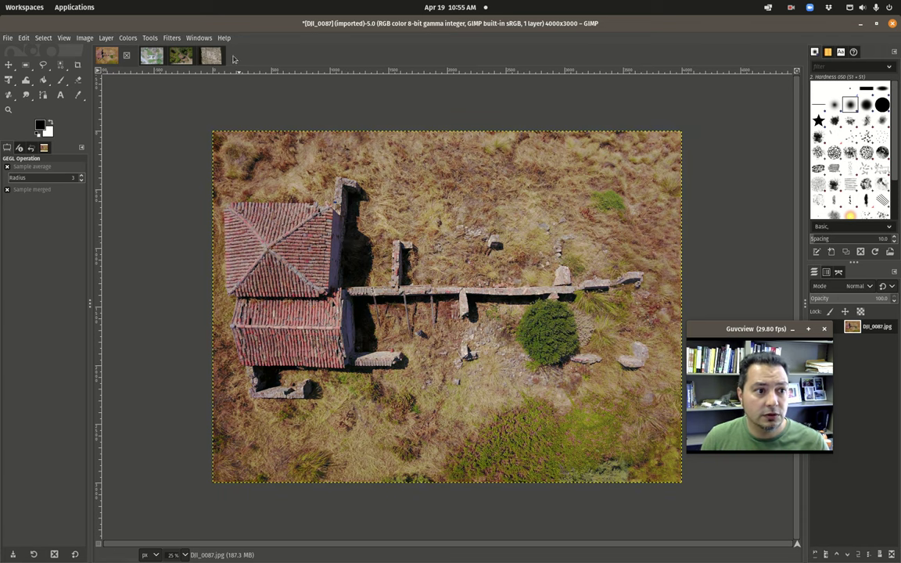
Step: Apply the automatic White Balance correction to the DJI_0087 image
left_click(127, 38)
mouse_move(174, 217)
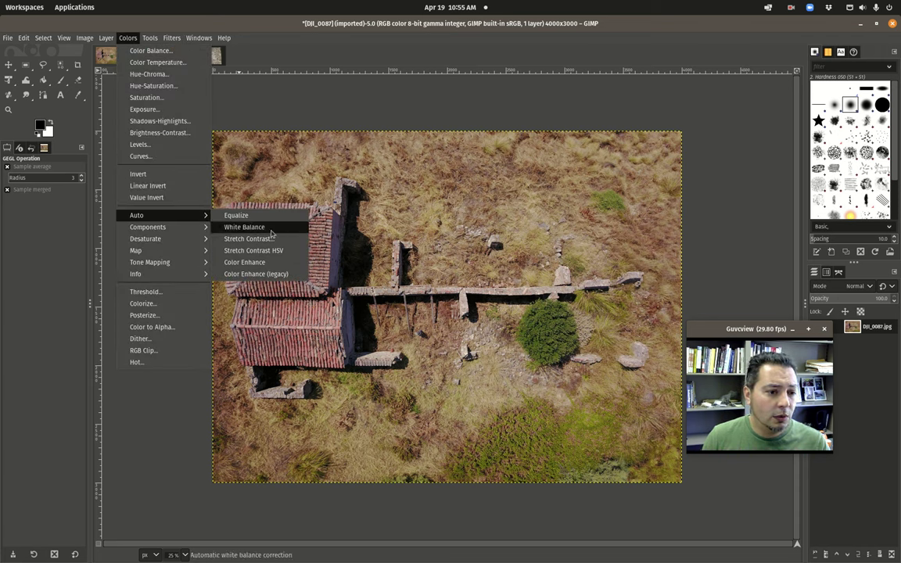
left_click(244, 227)
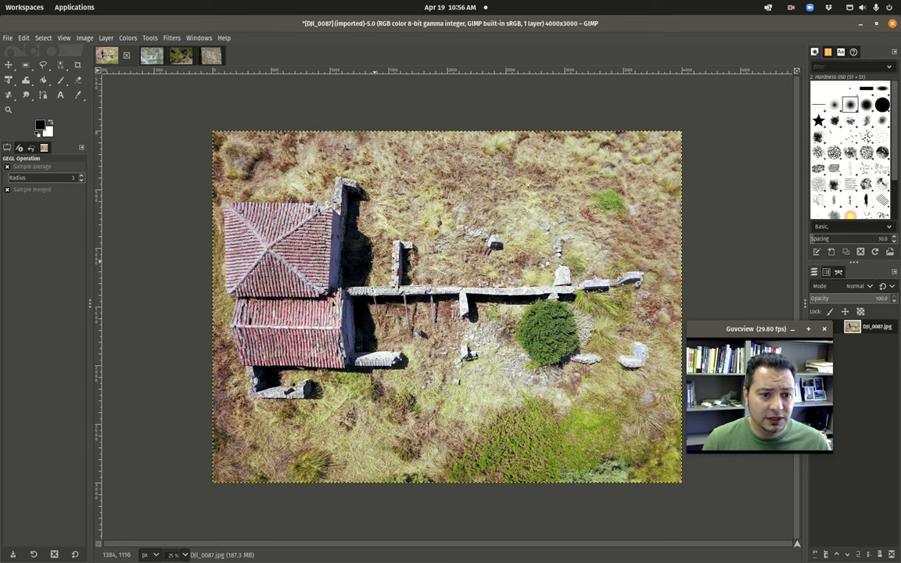
Step: Try the Exposure adjustment on the image at 1.118 and at -0.824 with black level -0.004, and discard it
left_click(128, 38)
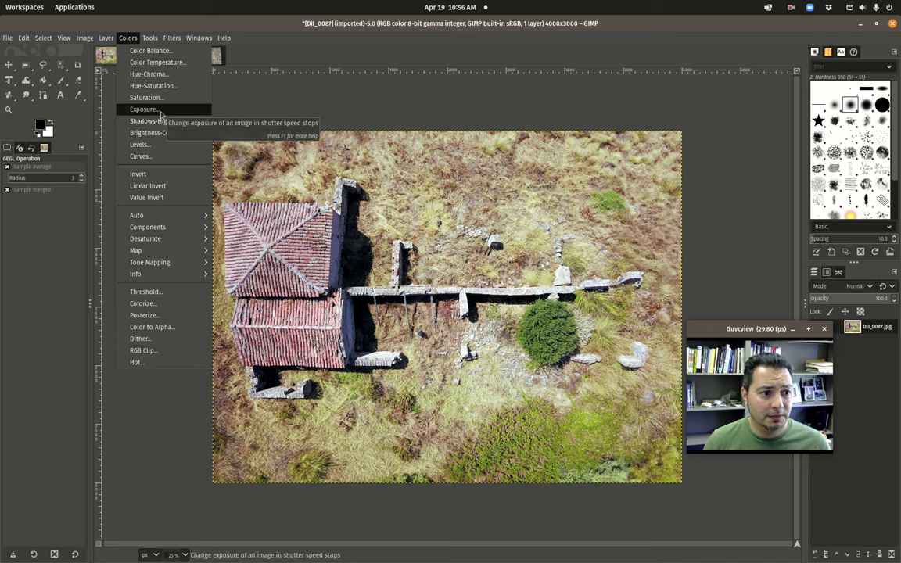
left_click(161, 115)
mouse_move(108, 177)
left_mouse_down()
mouse_move(140, 181)
mouse_move(64, 177)
mouse_move(143, 176)
mouse_move(112, 175)
mouse_move(101, 195)
mouse_move(123, 189)
mouse_move(77, 189)
mouse_move(119, 189)
left_mouse_up()
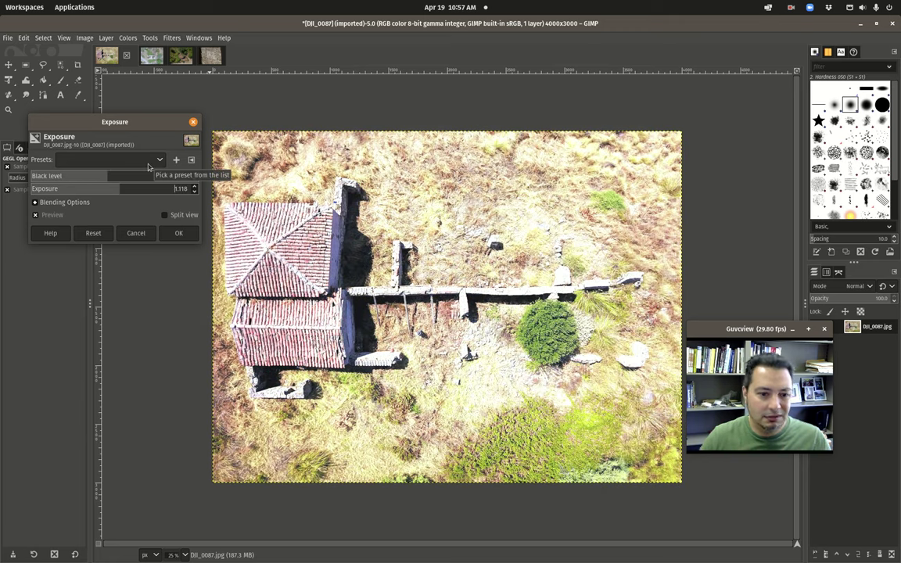
mouse_move(116, 190)
left_mouse_down()
mouse_move(78, 189)
mouse_move(115, 190)
left_mouse_up()
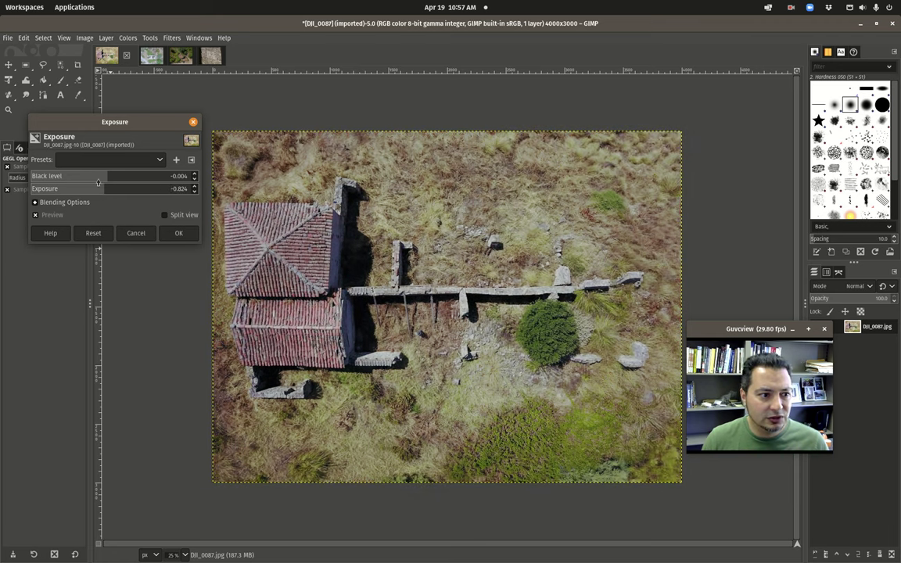
left_click(134, 232)
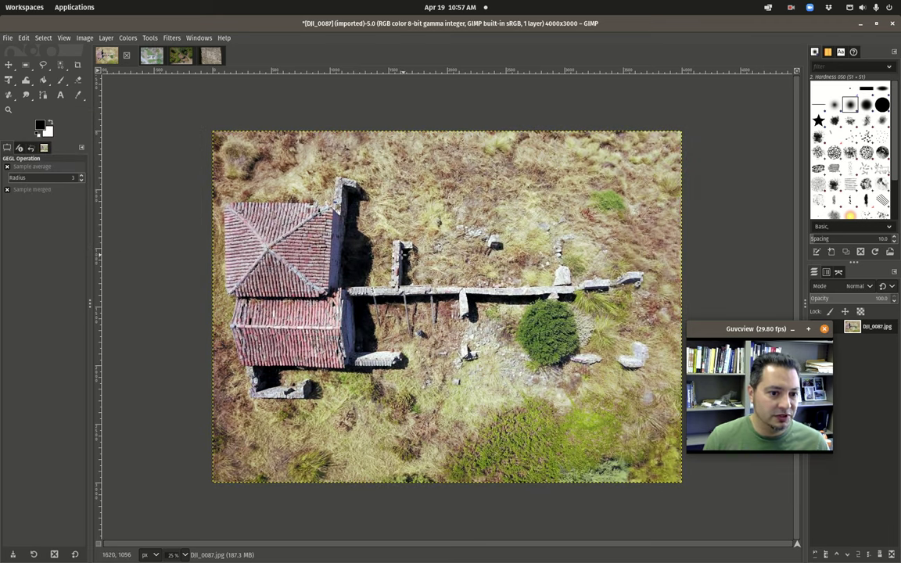
Step: Try Shadows-Highlights with shadows 93.83, highlights -67.90 and white point adjustment -0.185, and discard the settings
left_click(128, 37)
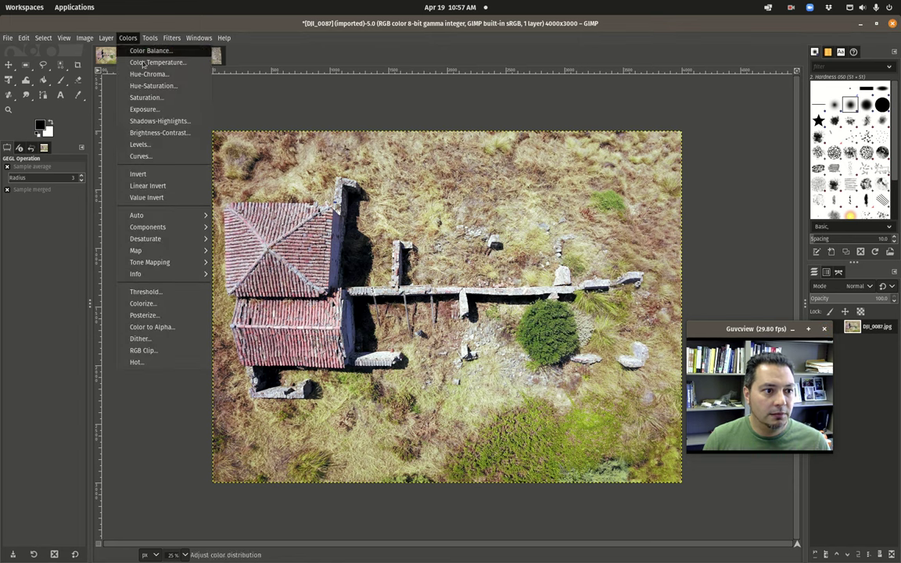
left_click(159, 121)
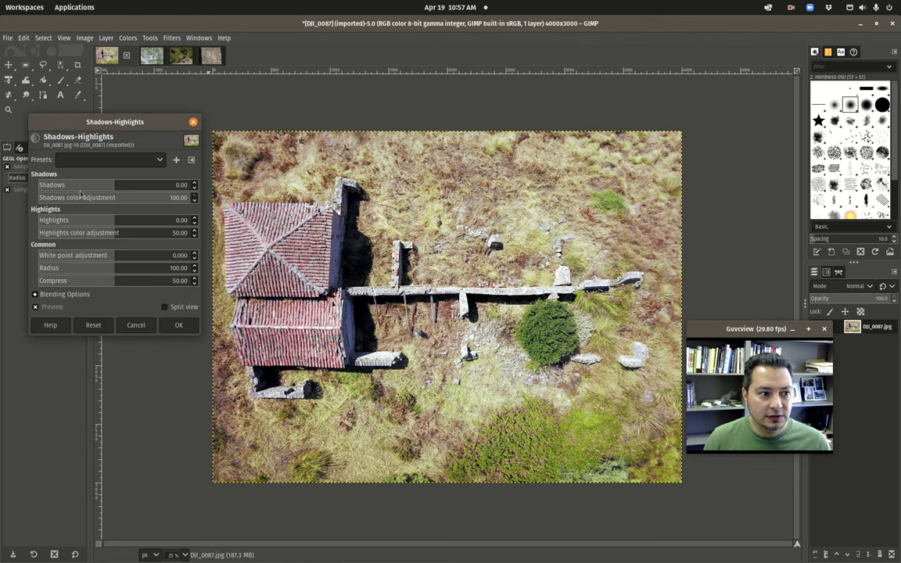
left_click_drag(118, 185, 152, 187)
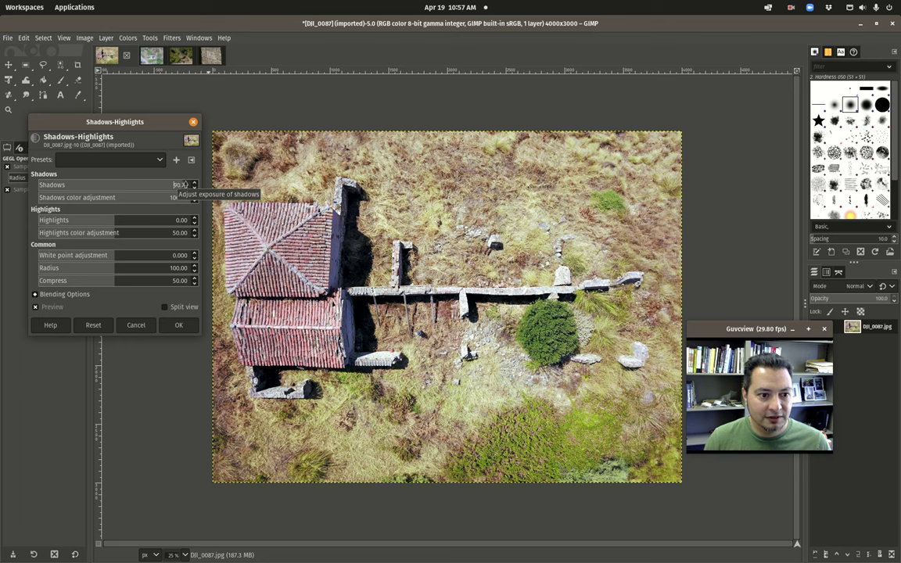
left_click(155, 185)
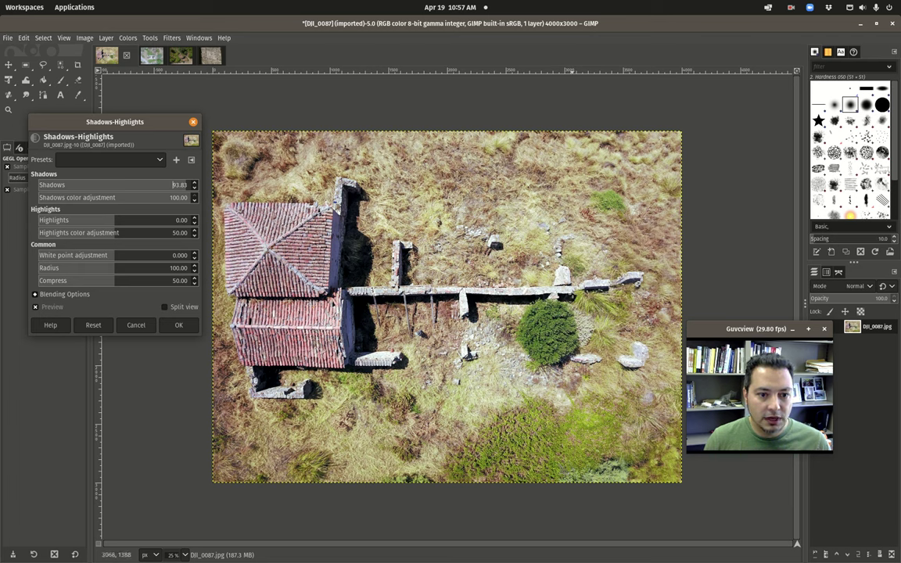
left_click_drag(111, 219, 52, 219)
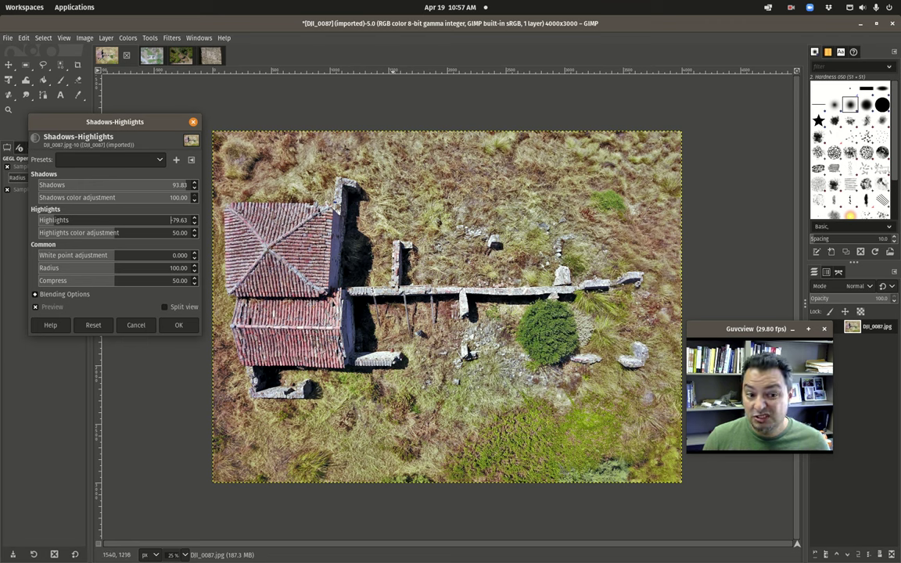
left_click_drag(50, 221, 64, 220)
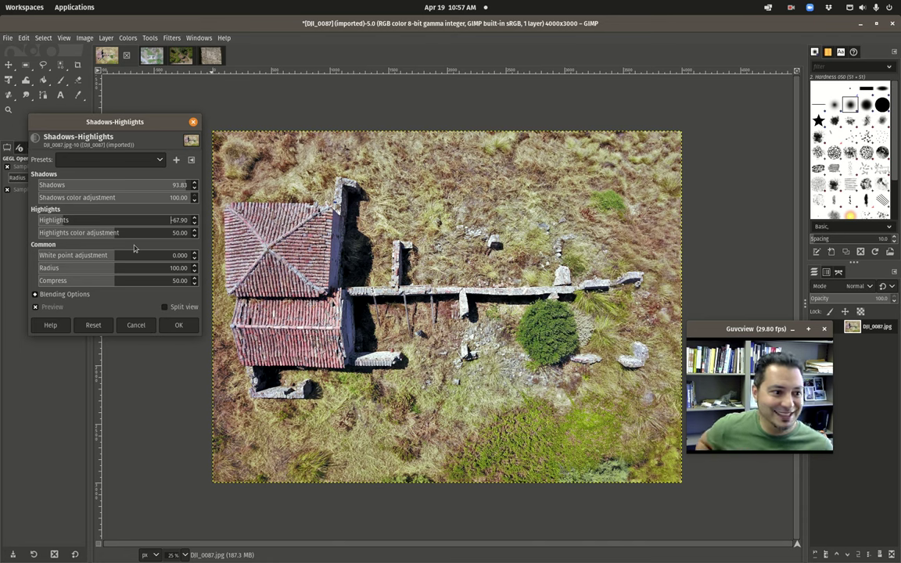
mouse_move(112, 257)
left_mouse_down()
mouse_move(134, 257)
mouse_move(88, 256)
mouse_move(108, 255)
left_mouse_up()
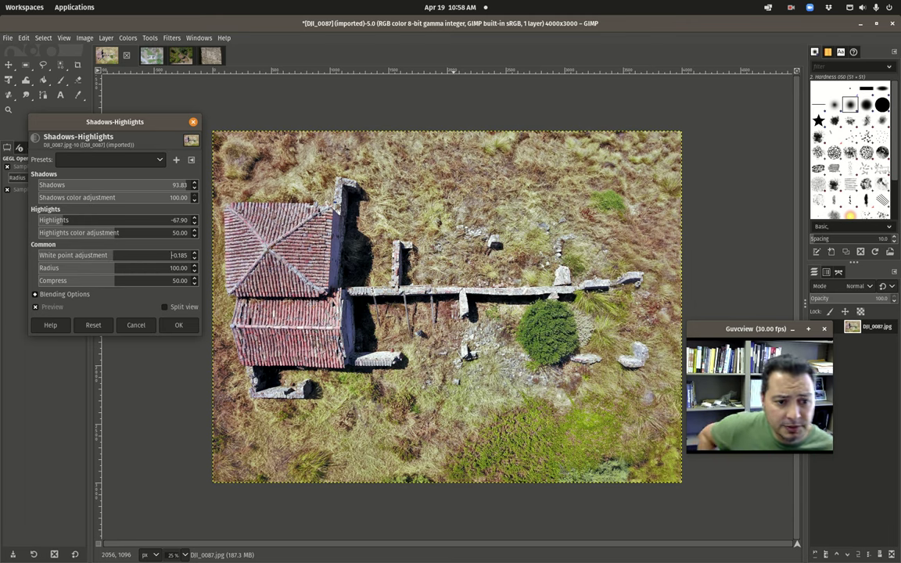
left_click(145, 325)
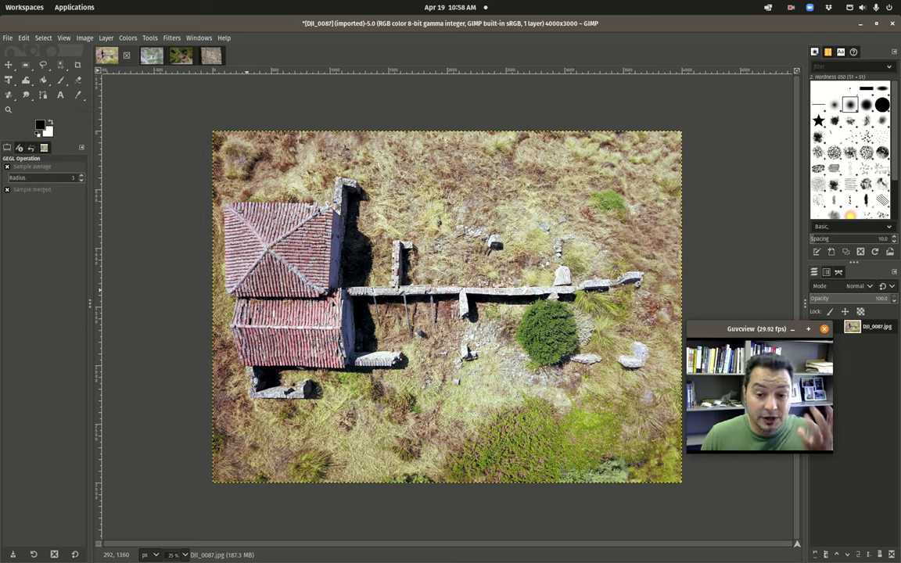
Step: Try the Brightness-Contrast adjustment with brightness 14 and contrast -56, and discard it
left_click(127, 37)
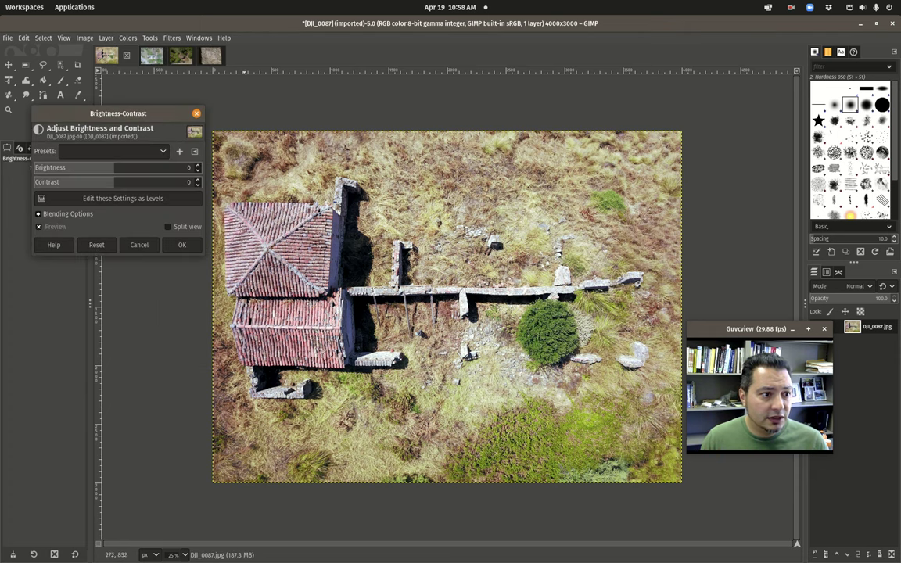
left_click_drag(117, 169, 78, 187)
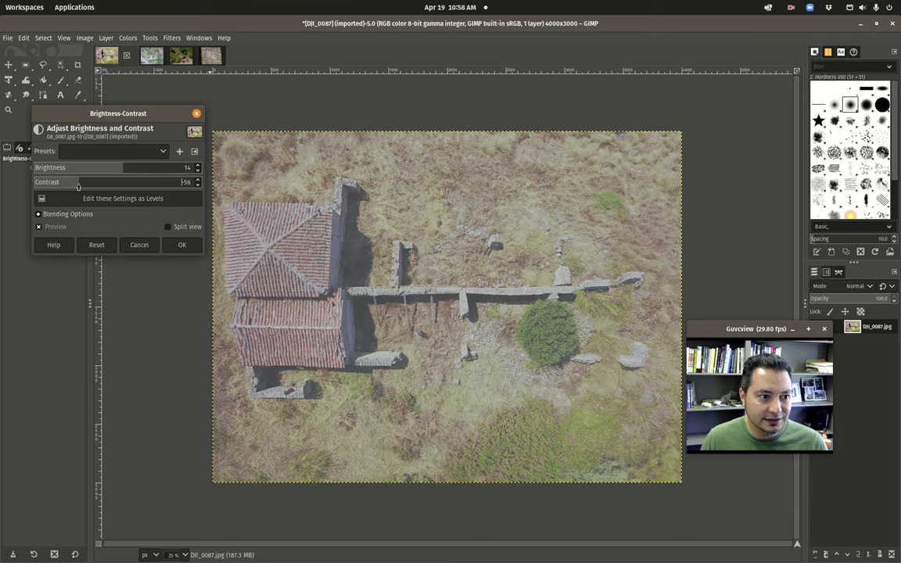
left_click(140, 245)
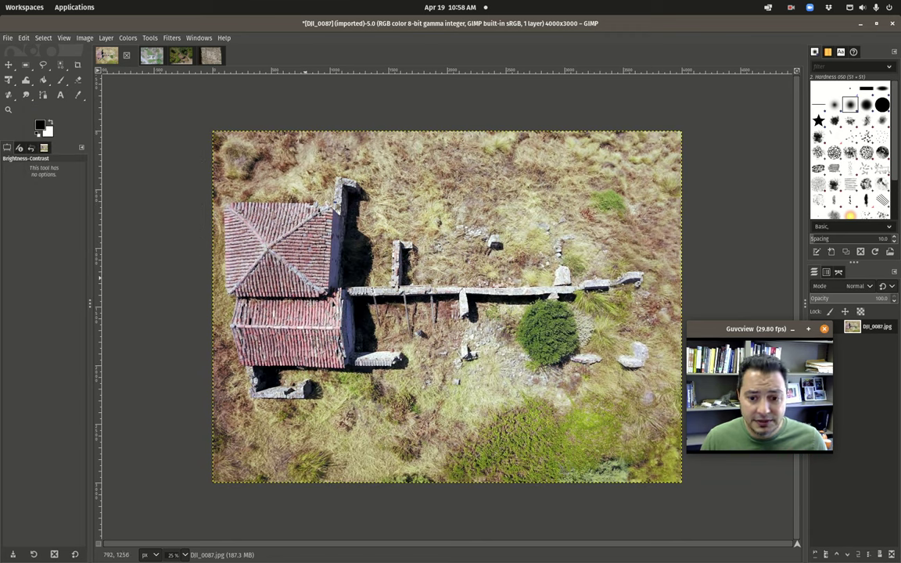
Step: Examine the image's value histogram in the Levels adjustment and leave it without applying anything
left_click(130, 38)
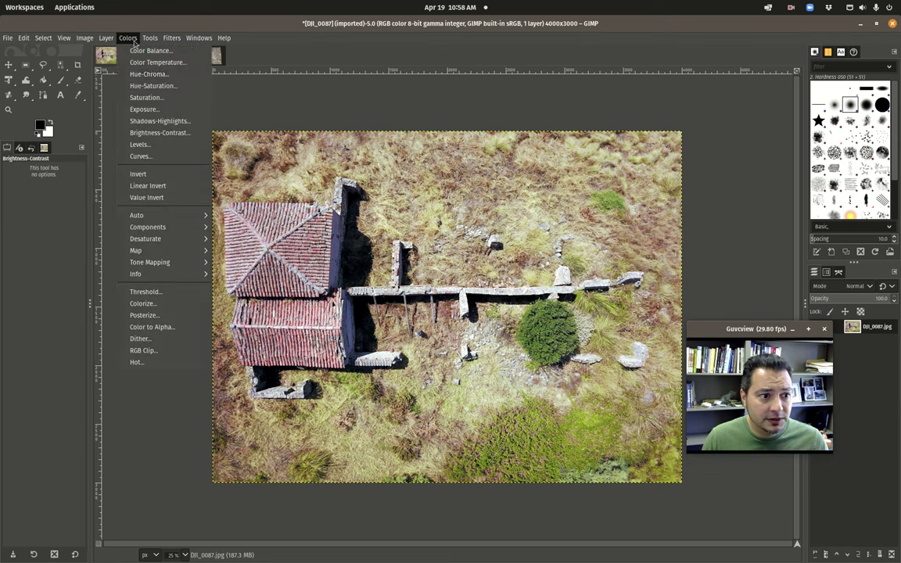
left_click(141, 145)
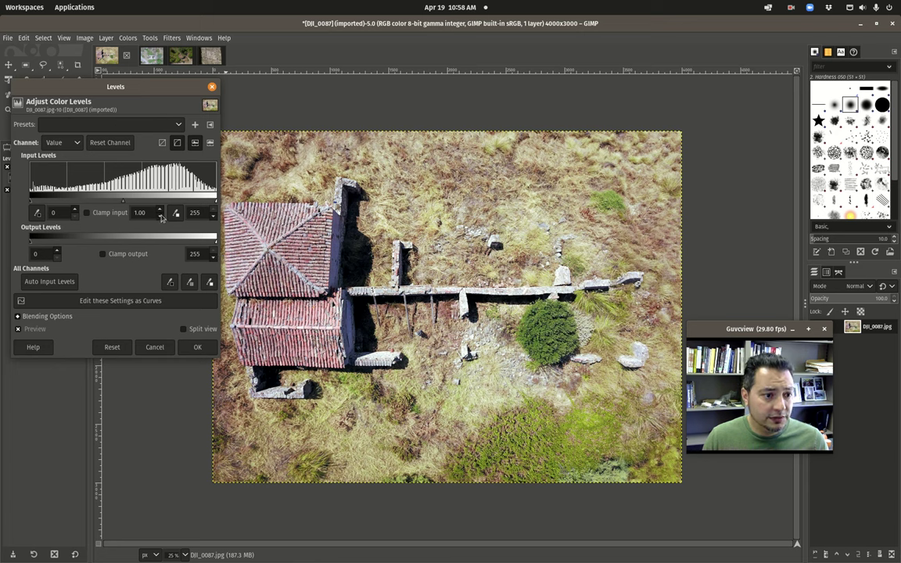
left_click(154, 346)
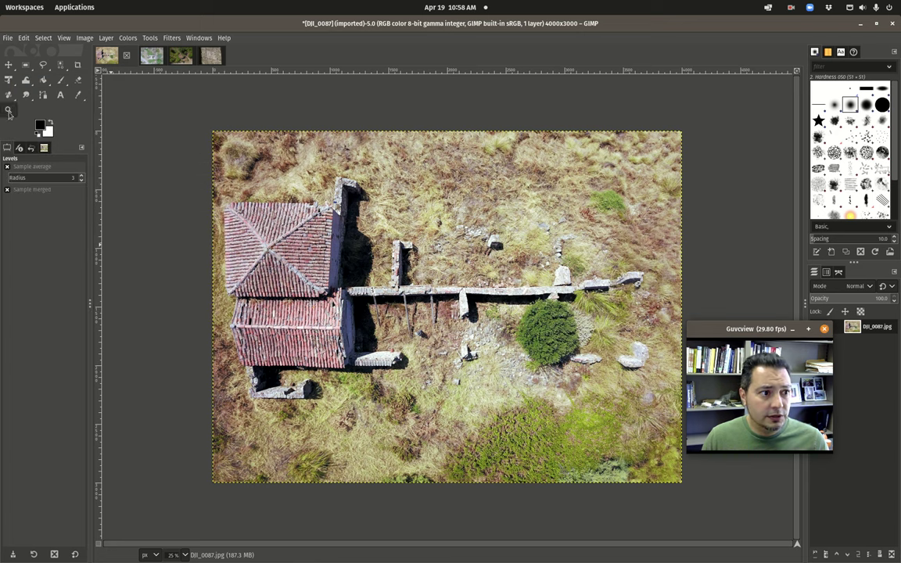
Step: Undo the White Balance and Stretch Contrast adjustments to restore the DJI_0087 image to its imported state
left_click(8, 38)
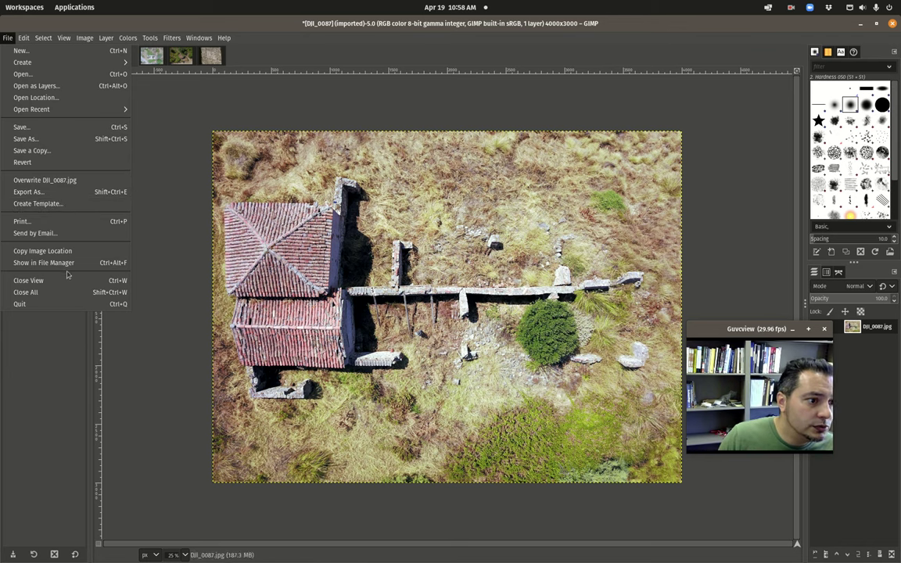
mouse_move(40, 66)
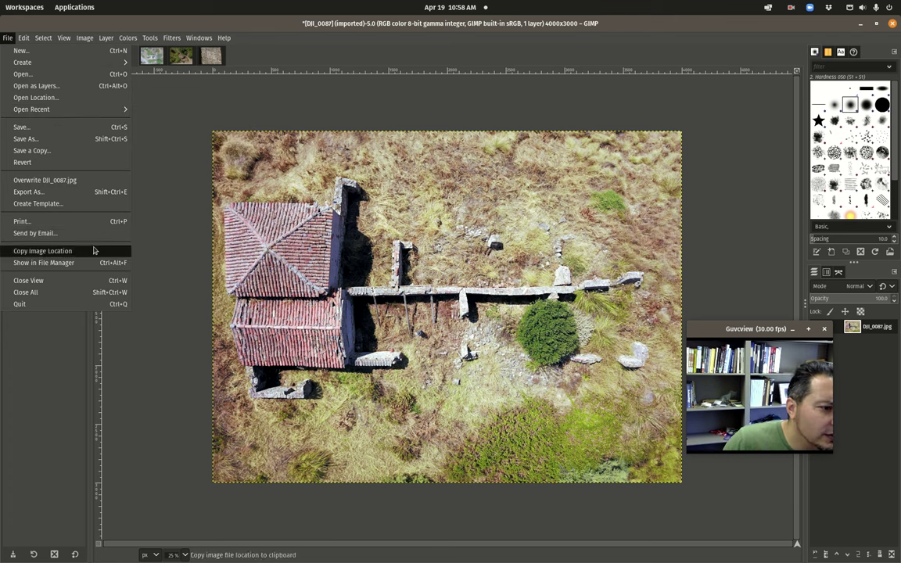
mouse_move(23, 36)
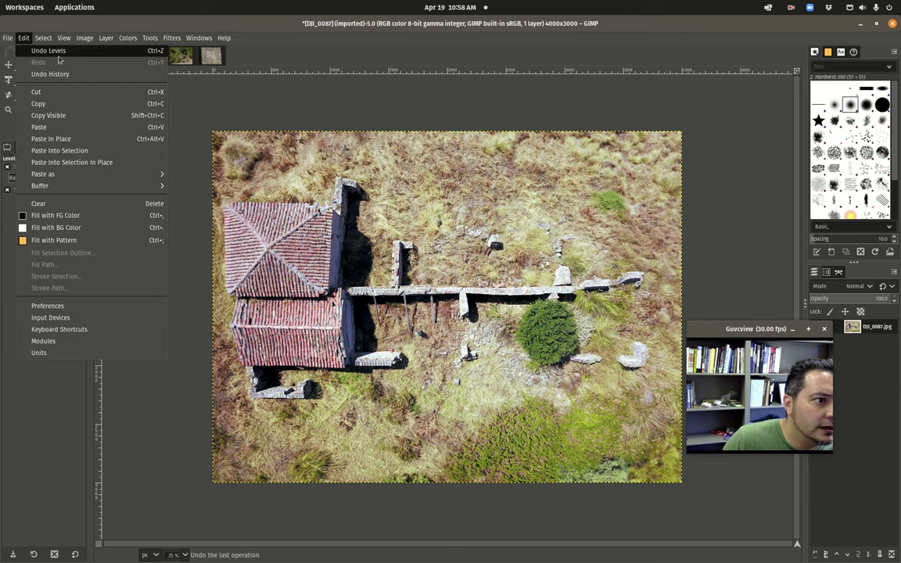
left_click(101, 50)
left_click(24, 38)
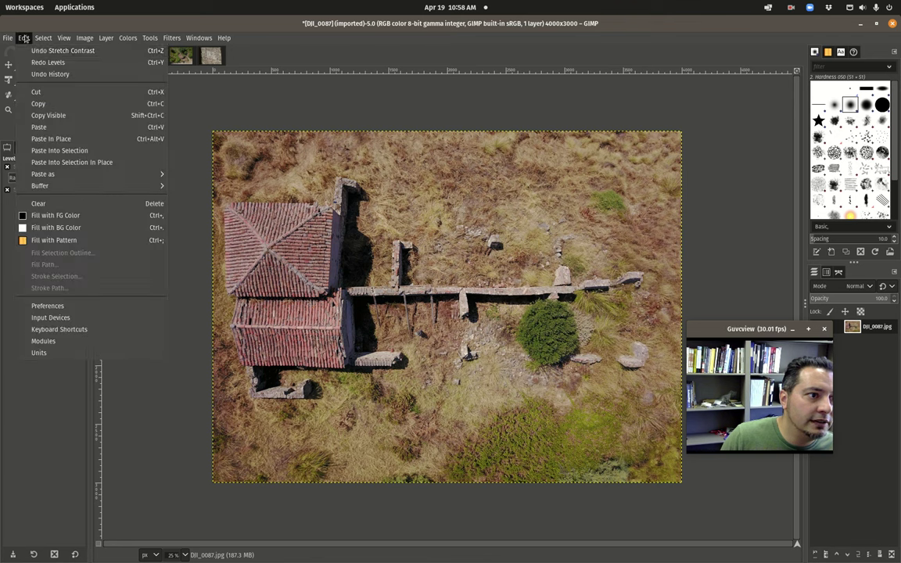
left_click(31, 44)
left_click(24, 38)
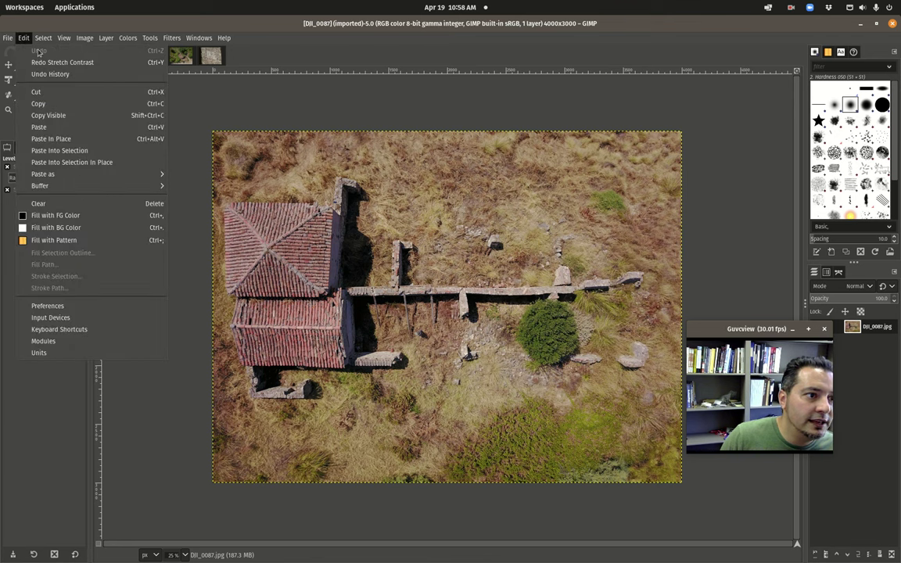
key("Escape")
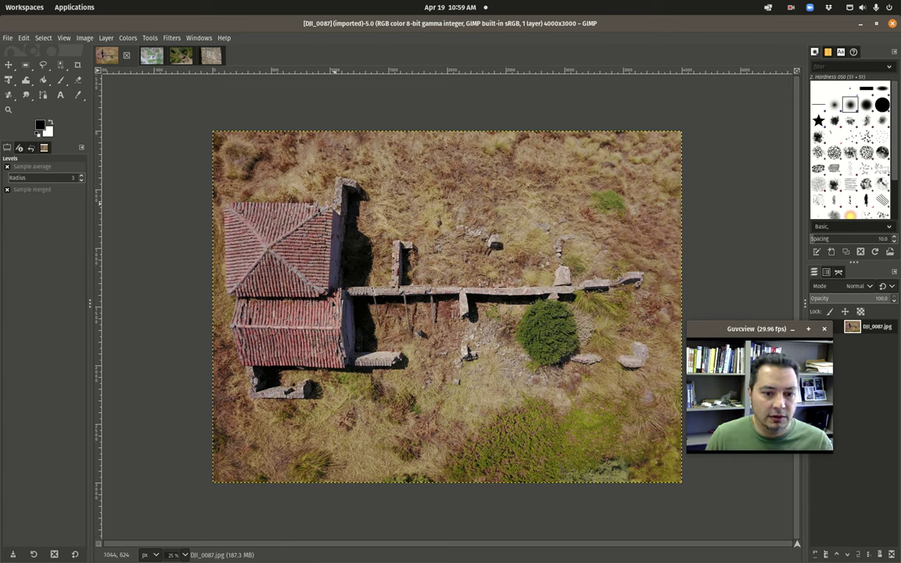
Step: Open the Levels adjustment for the DJI_0087 image and examine the red, green and blue channel histograms
left_click(128, 37)
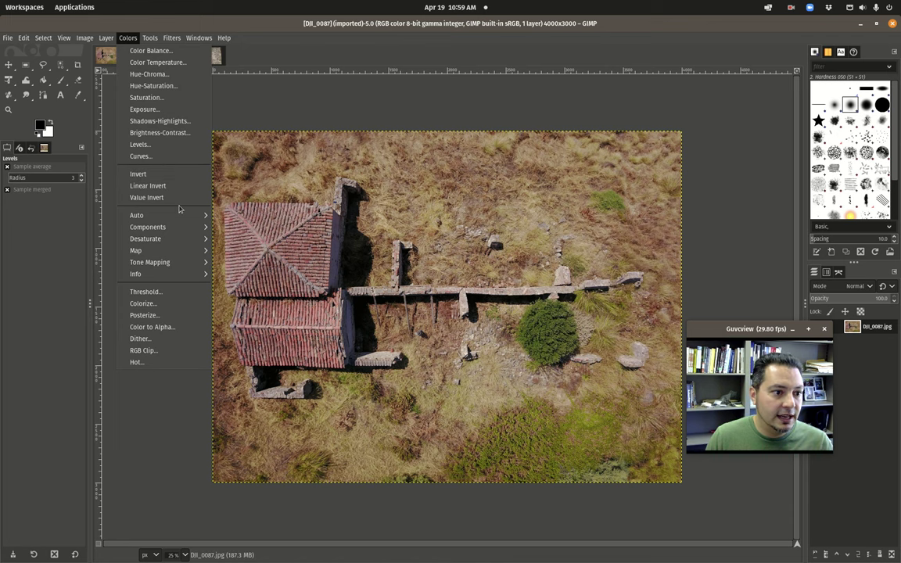
left_click(169, 148)
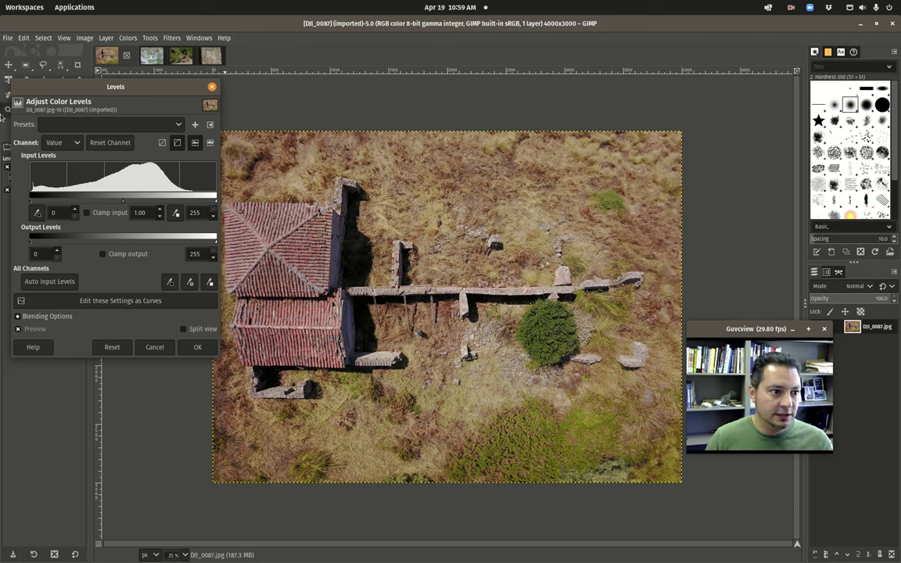
left_click(63, 142)
left_click(64, 155)
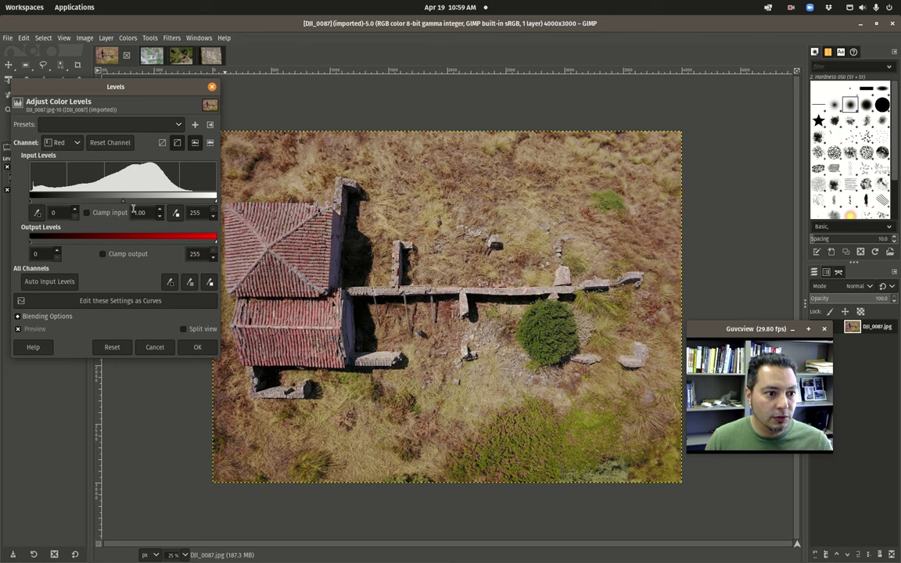
left_click(66, 143)
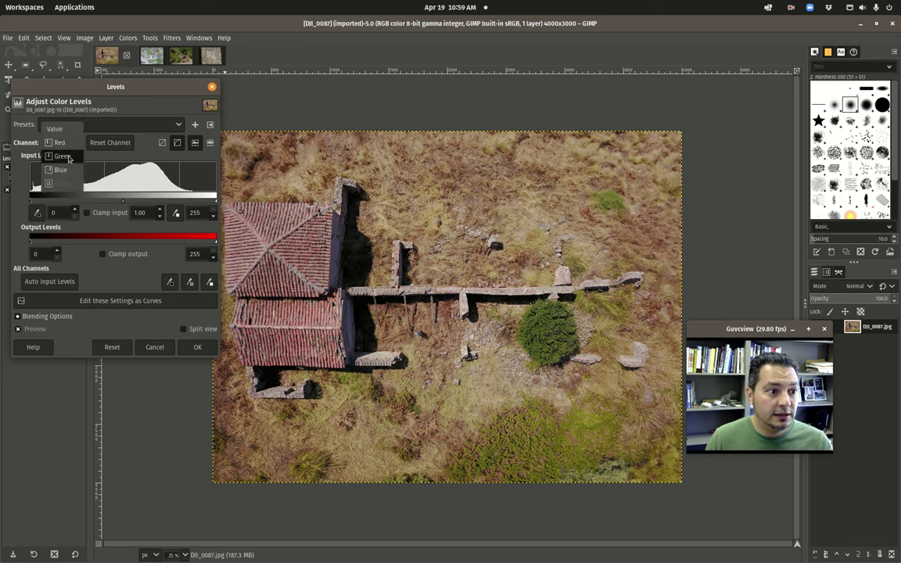
left_click(66, 154)
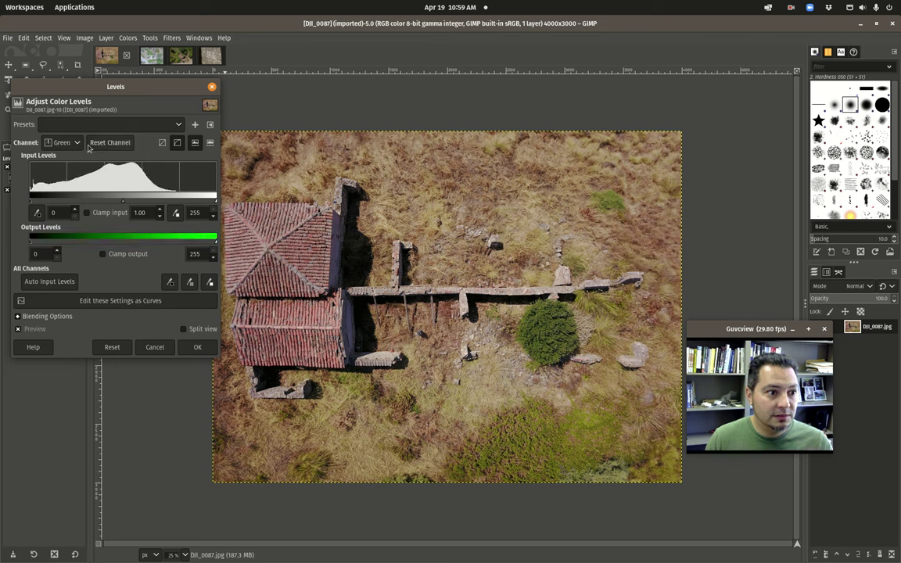
left_click(66, 142)
left_click(65, 158)
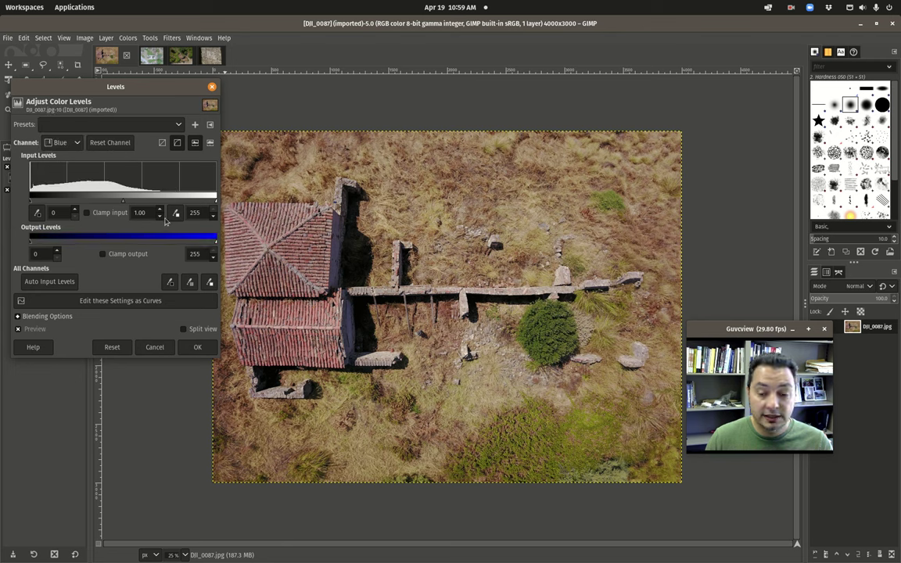
Step: Set the Value channel's input levels to 3 and 222 and apply the Levels adjustment
left_click(70, 144)
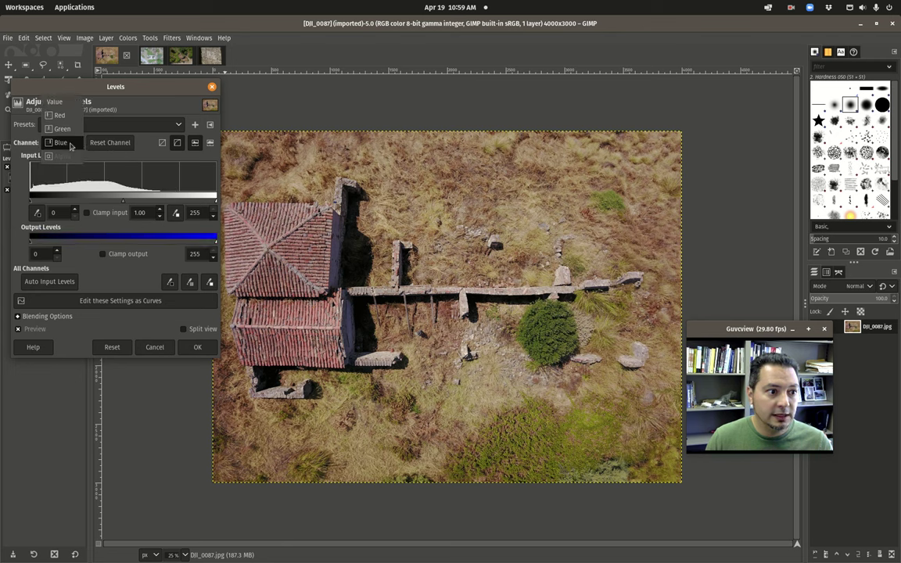
left_click(56, 102)
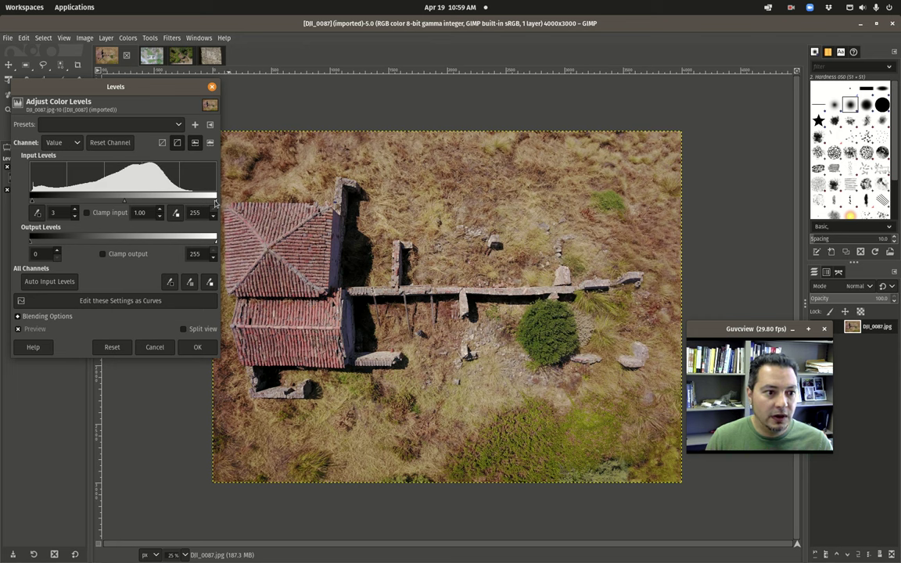
left_click_drag(216, 203, 195, 203)
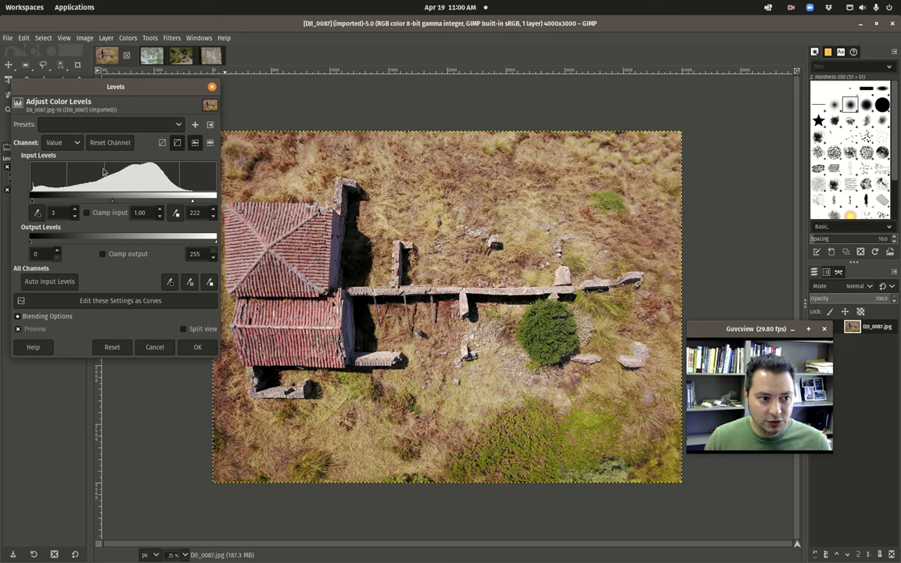
left_click(200, 347)
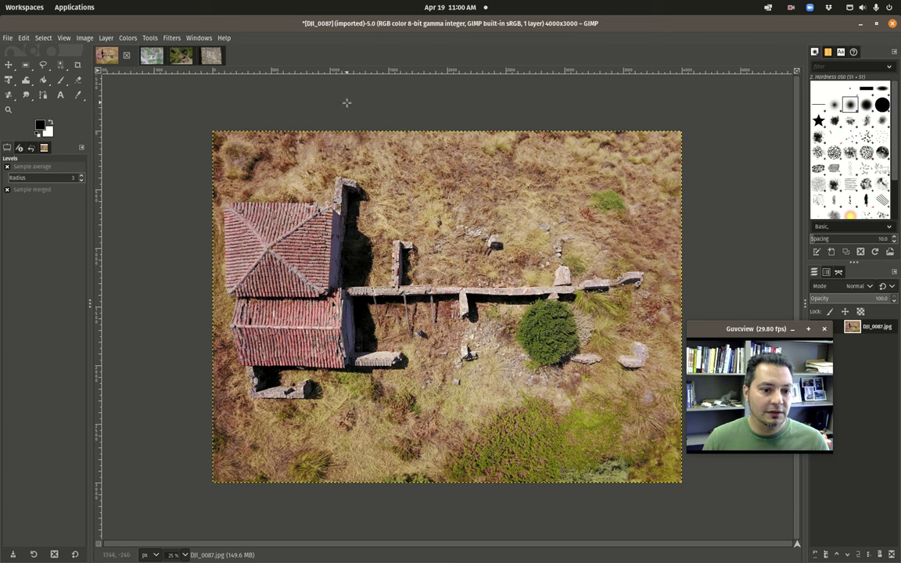
Step: Start another Levels adjustment on the image and show the red channel
left_click(128, 38)
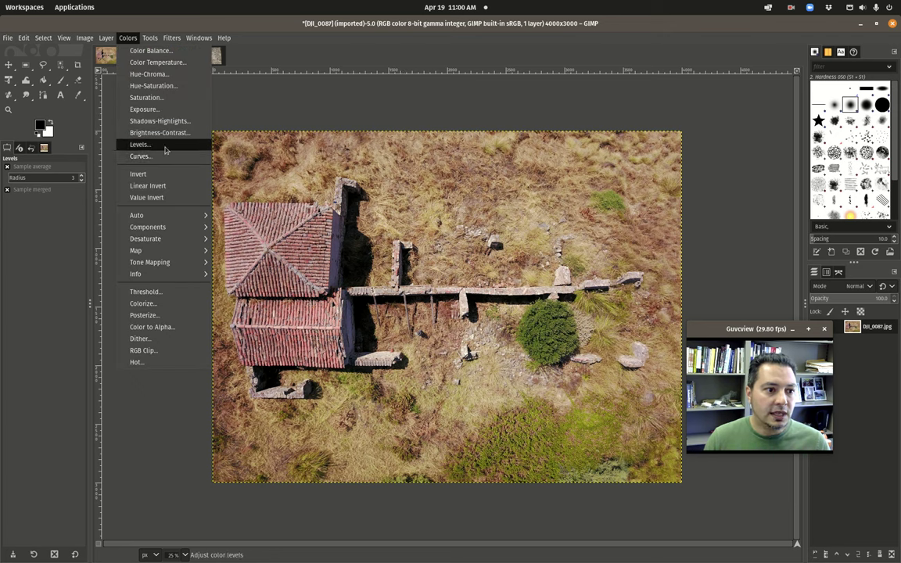
left_click(140, 145)
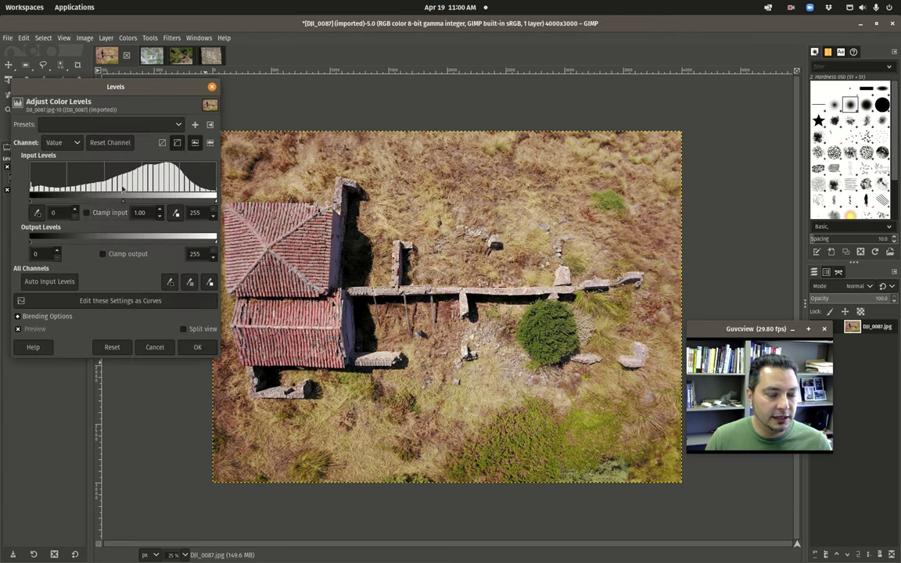
left_click(61, 146)
left_click(58, 156)
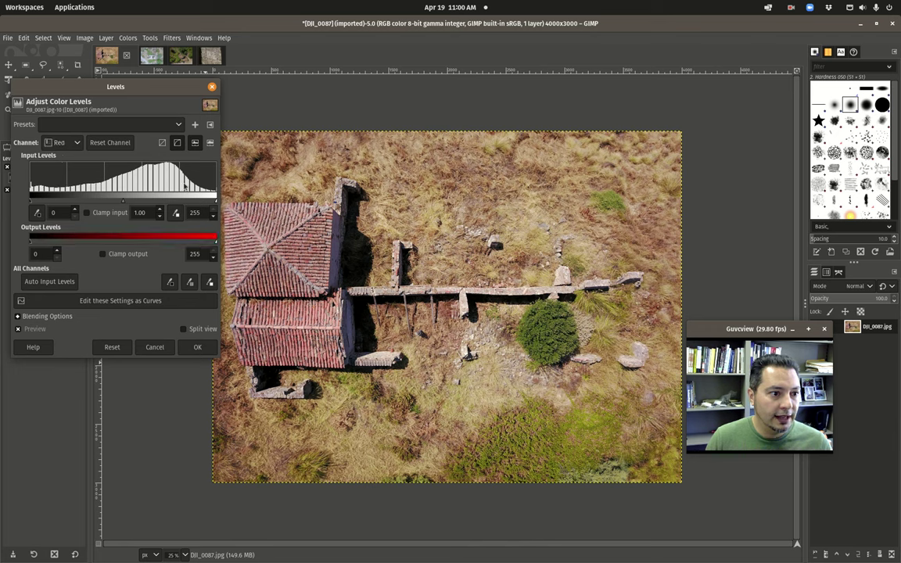
Step: Try the red channel's output level limits and raise its low input level
mouse_move(214, 245)
left_mouse_down()
mouse_move(161, 246)
mouse_move(216, 252)
left_mouse_up()
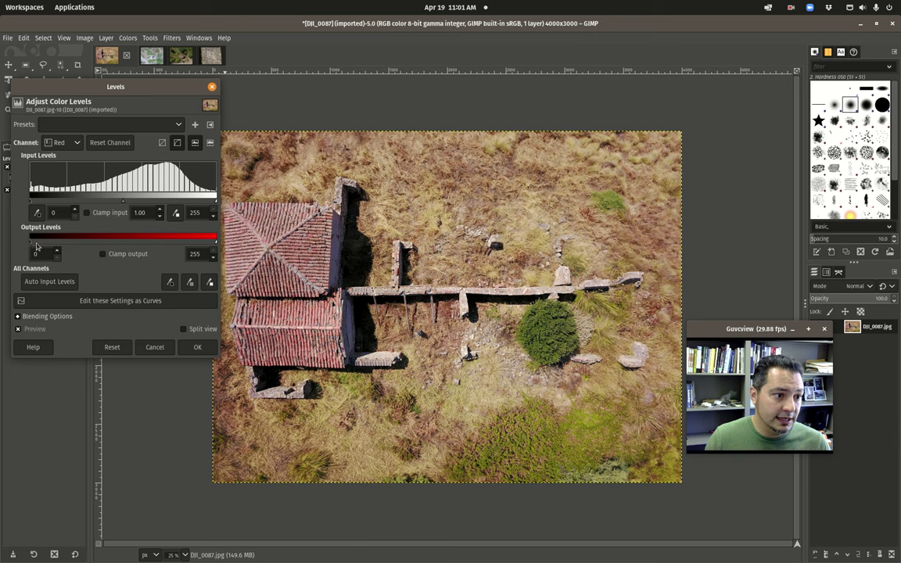
mouse_move(30, 241)
left_mouse_down()
mouse_move(76, 244)
mouse_move(24, 242)
left_mouse_up()
mouse_move(211, 245)
left_mouse_down()
mouse_move(166, 244)
mouse_move(227, 244)
left_mouse_up()
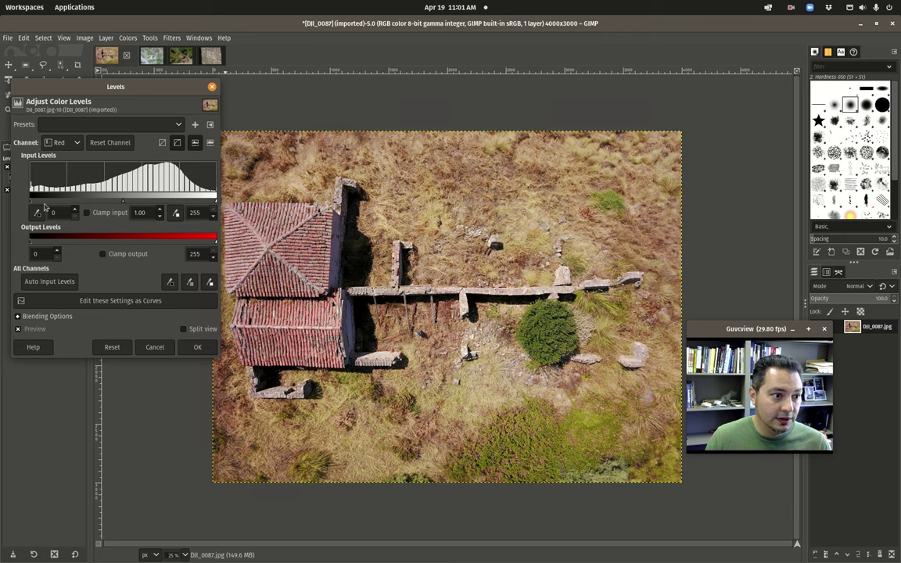
left_click_drag(31, 198, 65, 202)
Step: Set the green channel's high input level to 230 and reset the red channel to its defaults
left_click(74, 143)
left_click(74, 143)
left_click(65, 141)
left_click(62, 156)
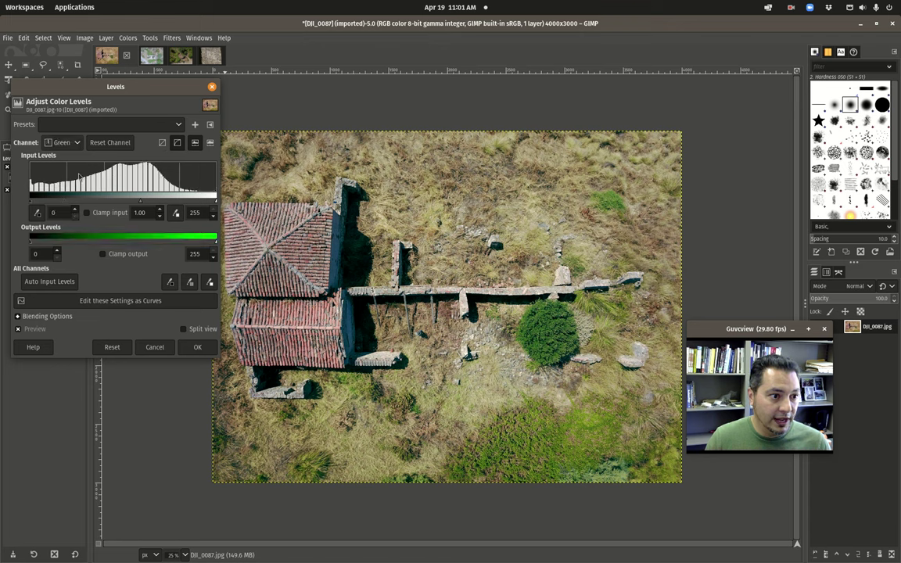
left_click_drag(206, 198, 194, 200)
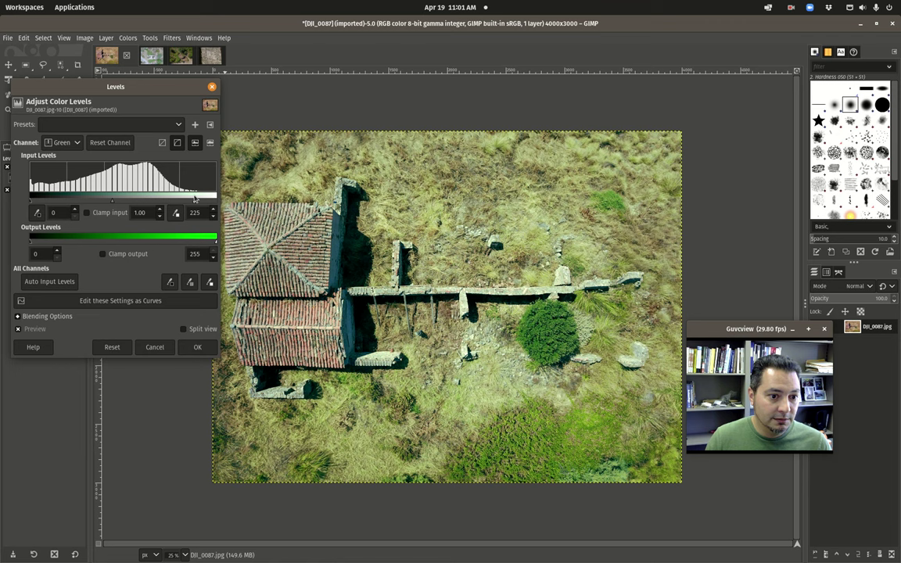
left_click(111, 142)
left_click_drag(216, 205, 196, 197)
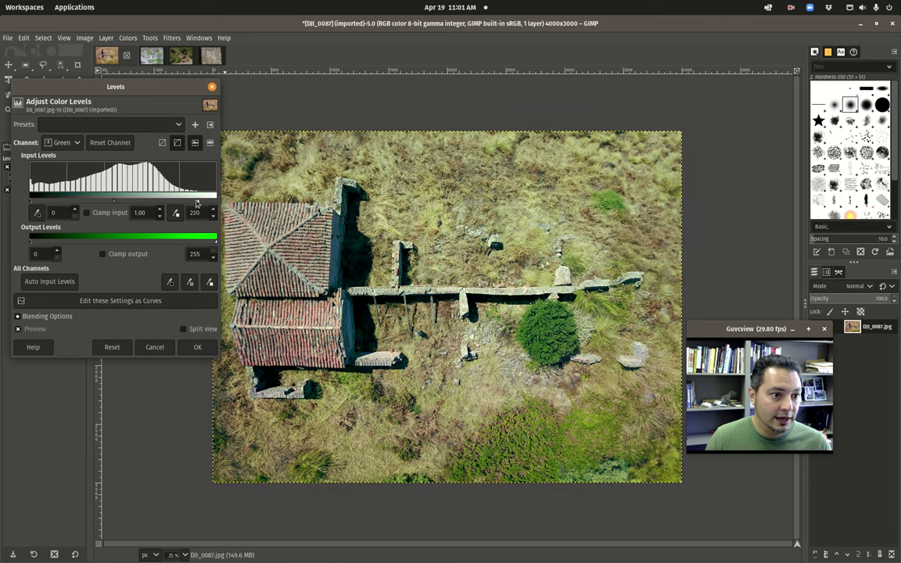
left_click(66, 132)
left_click(109, 142)
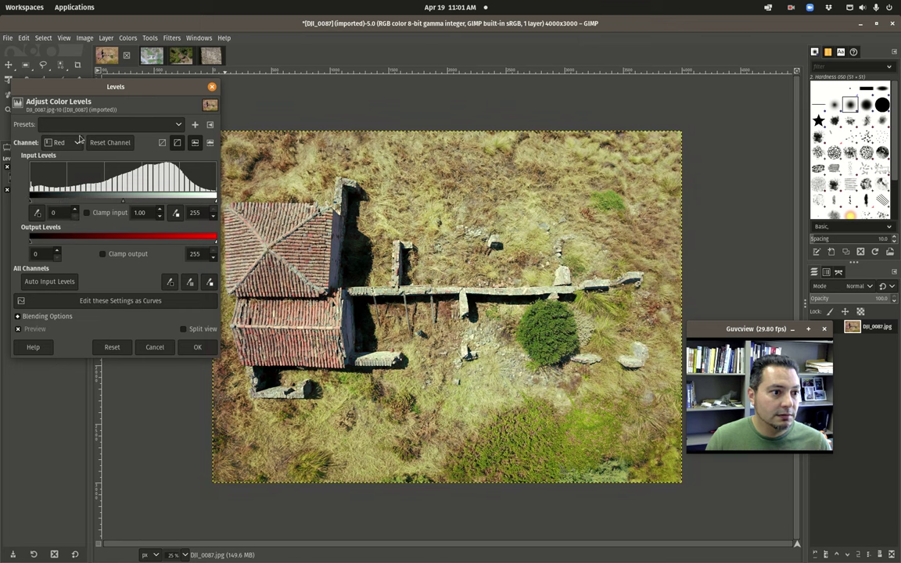
Step: Set the blue channel's high input level to 213 and apply the Levels adjustment
left_click(63, 140)
left_click(61, 169)
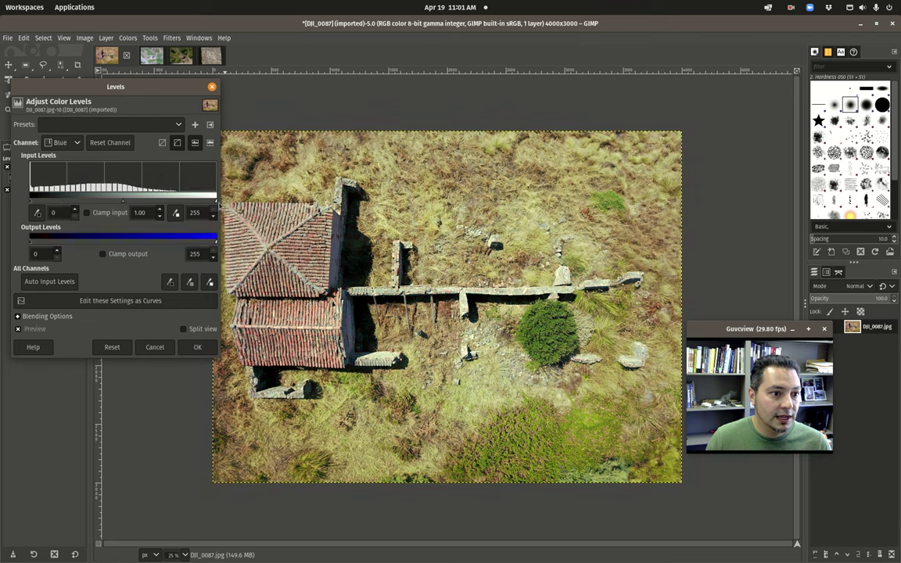
left_click_drag(216, 203, 189, 203)
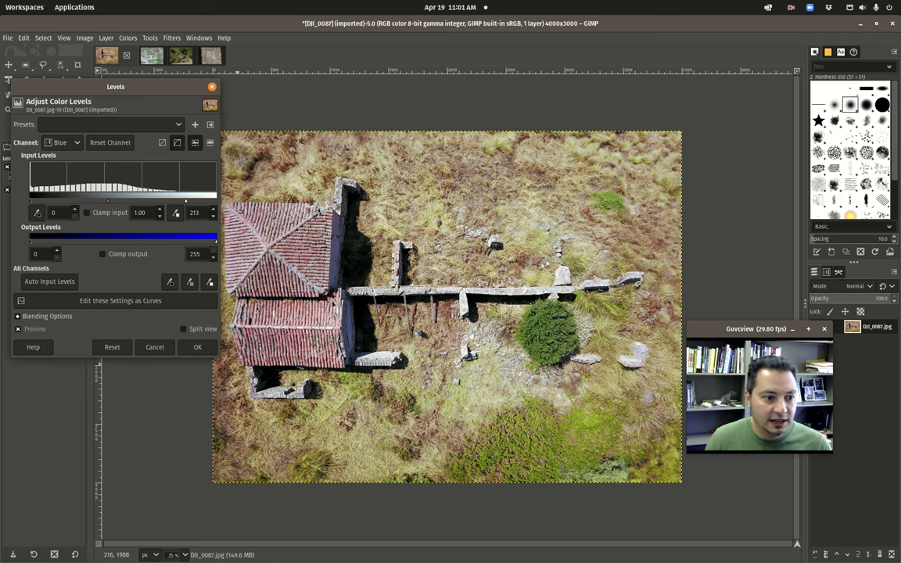
left_click(197, 346)
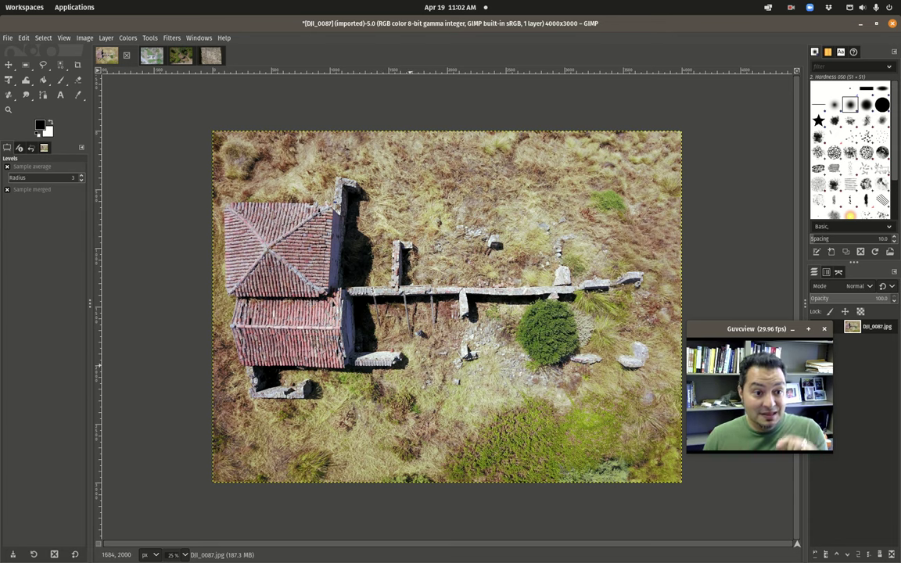
Step: Open the Curves adjustment for the image, review its channel choices and keep the Value channel
left_click(128, 38)
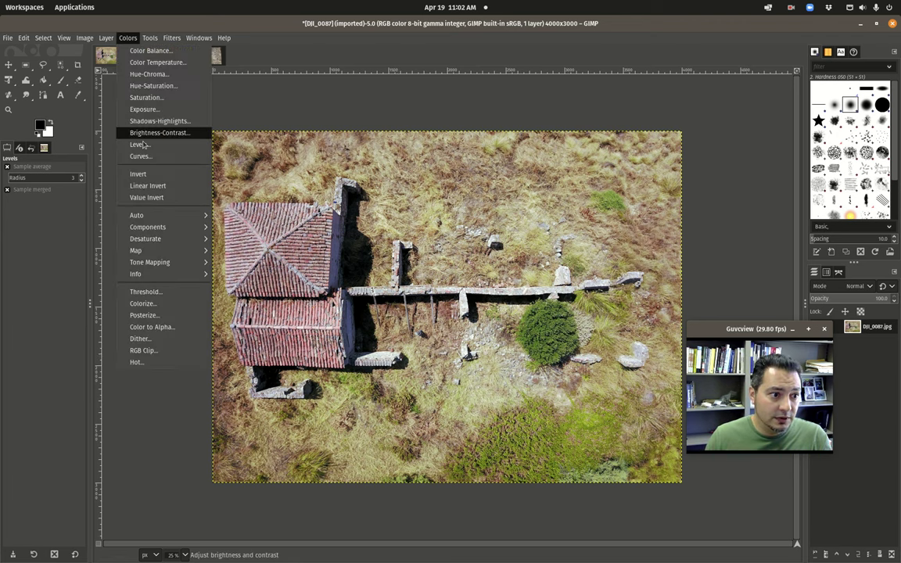
left_click(141, 155)
left_click_drag(144, 162, 222, 122)
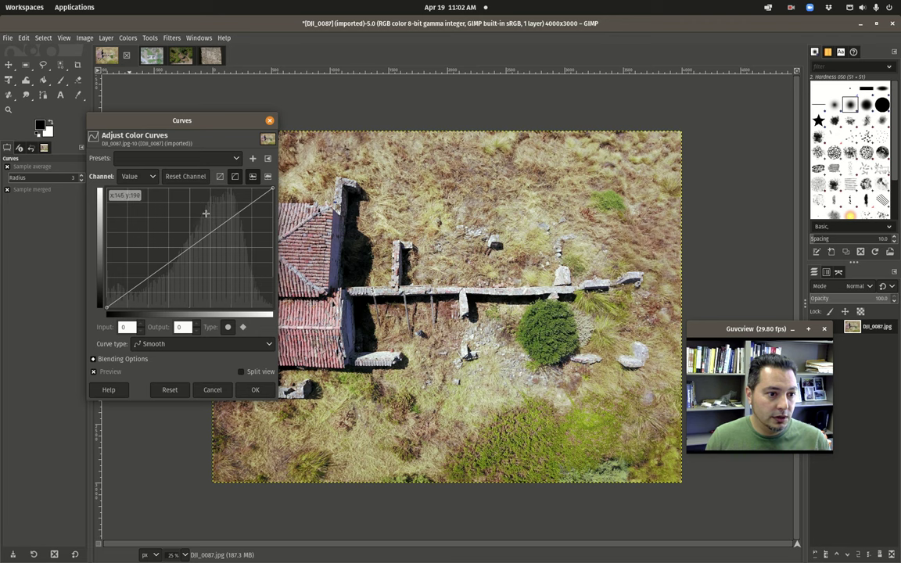
left_click(140, 179)
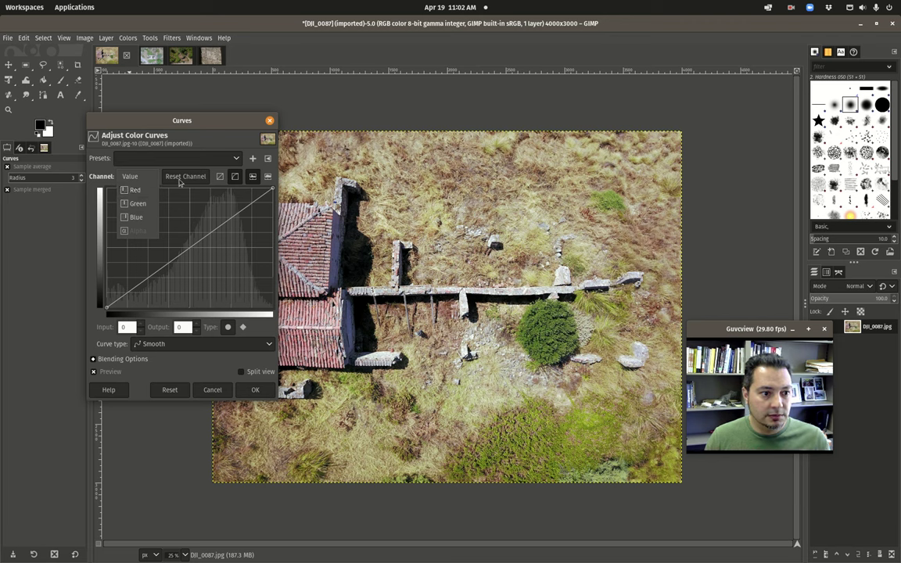
left_click(130, 177)
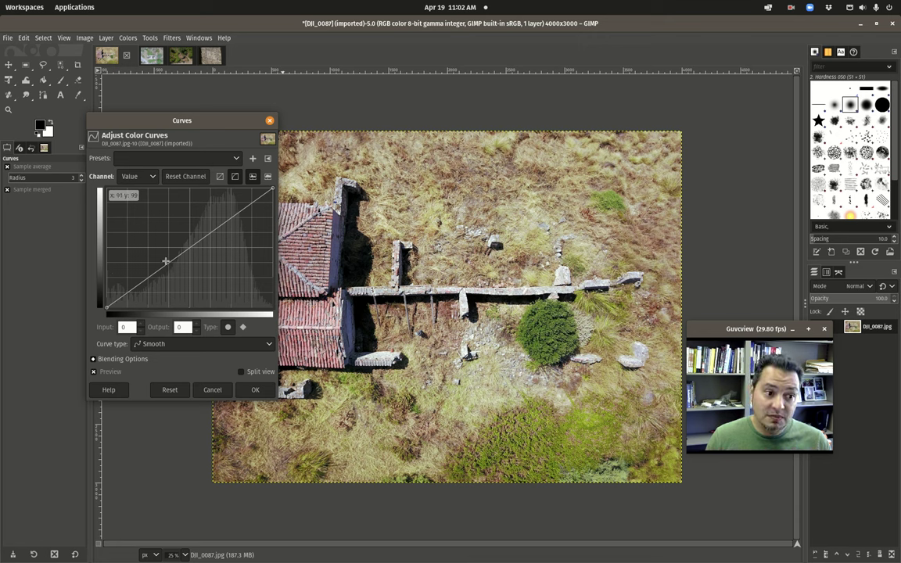
Step: Try lifting the Value curve to input 82, output 118, and move the point back to input 99, output 97
mouse_move(165, 265)
left_mouse_down()
mouse_move(149, 236)
mouse_move(177, 276)
mouse_move(160, 252)
left_mouse_up()
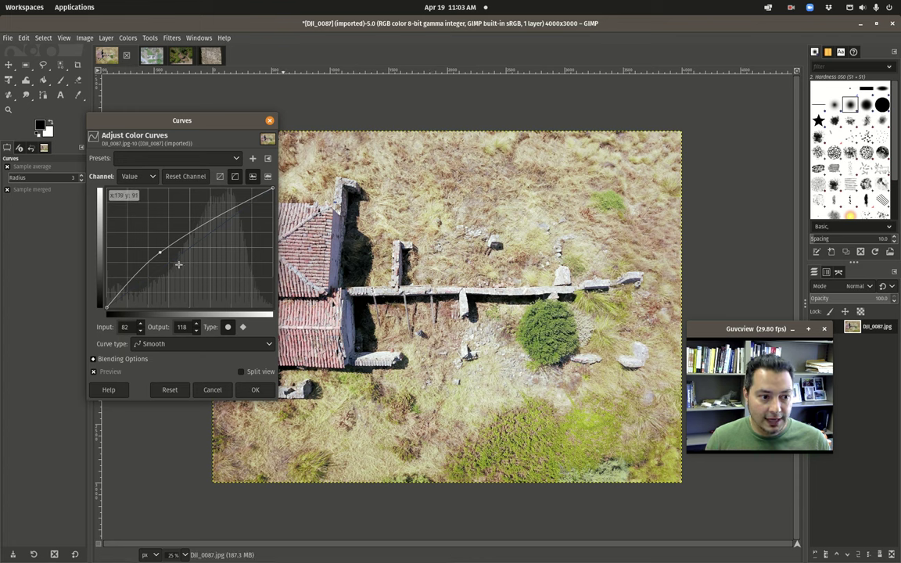
left_click_drag(159, 252, 170, 262)
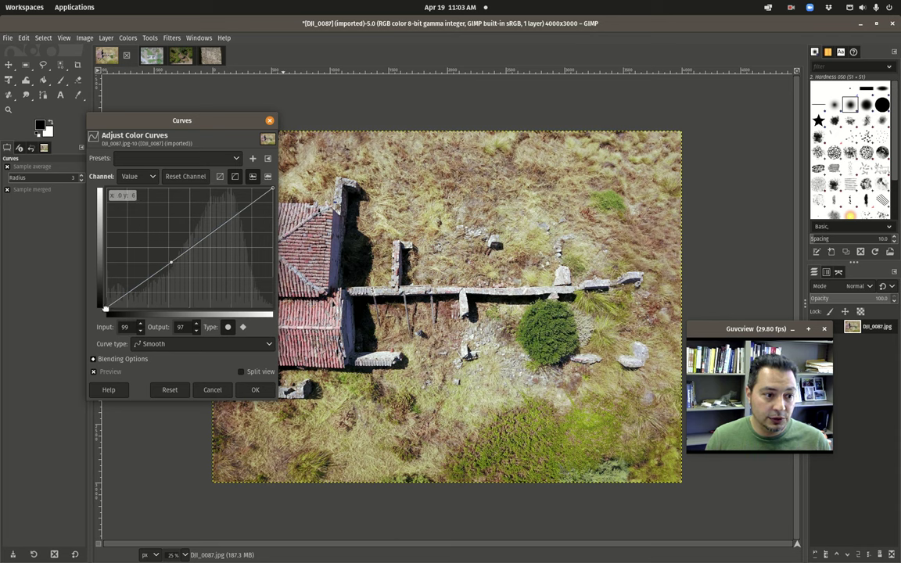
left_click_drag(95, 278, 100, 307)
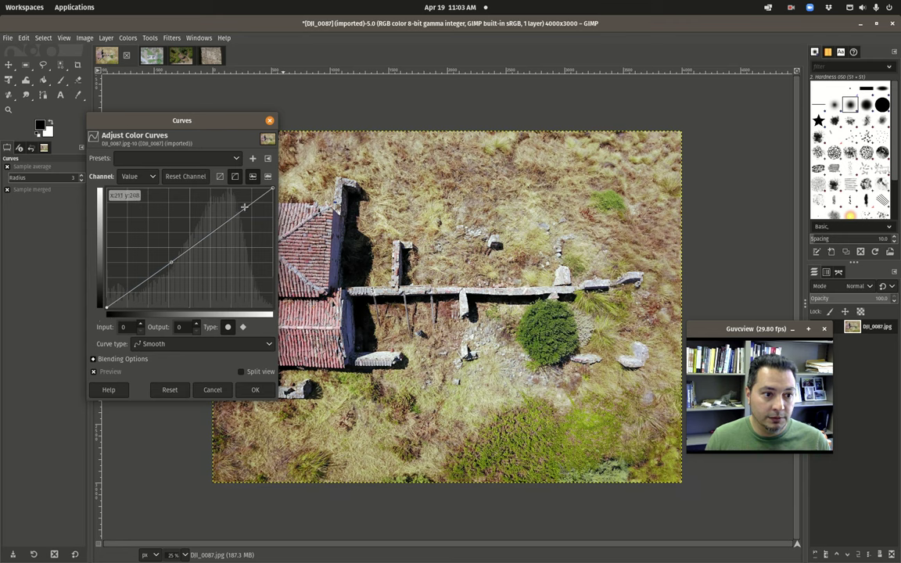
mouse_move(272, 190)
left_mouse_down()
mouse_move(246, 190)
mouse_move(272, 190)
left_mouse_up()
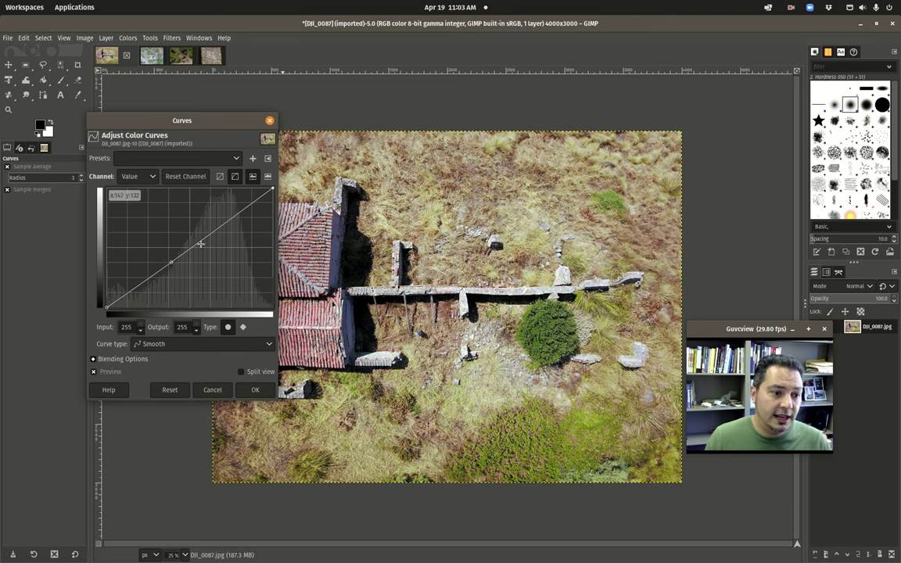
Step: Try brightening the Value curve with its midtone point at 99/135 and 115/156, and darkening it at 136/111
mouse_move(176, 261)
left_mouse_down()
mouse_move(191, 274)
mouse_move(170, 243)
left_mouse_up()
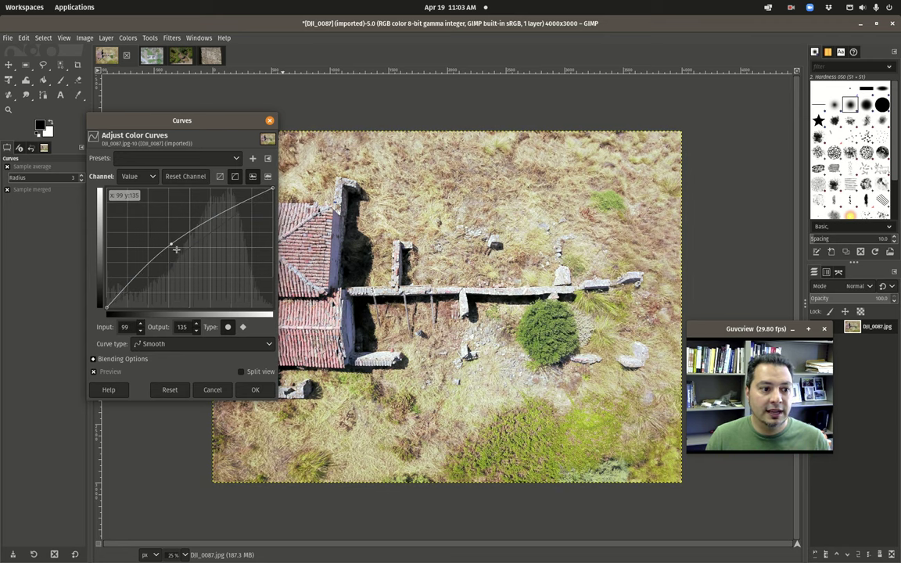
mouse_move(170, 243)
left_mouse_down()
mouse_move(187, 248)
mouse_move(180, 234)
left_mouse_up()
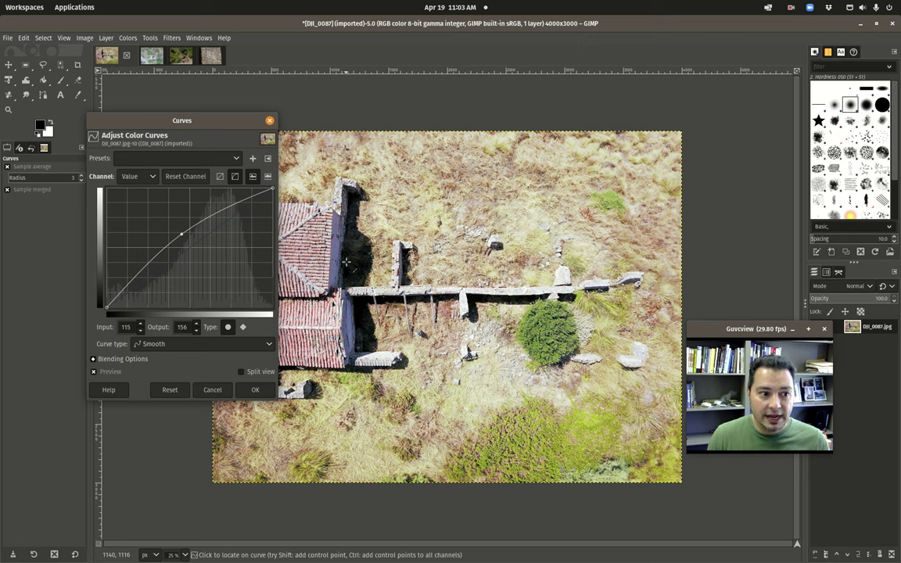
left_click_drag(182, 235, 194, 255)
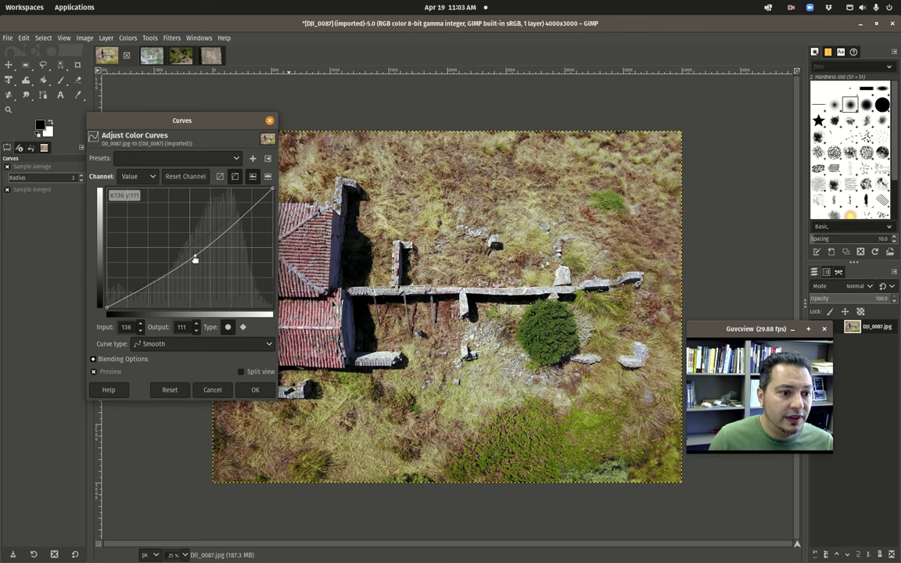
Step: Place the Value curve's midtone point at input 129, output 132, and add a shadow point at input 31, output 36
left_click_drag(196, 255, 191, 245)
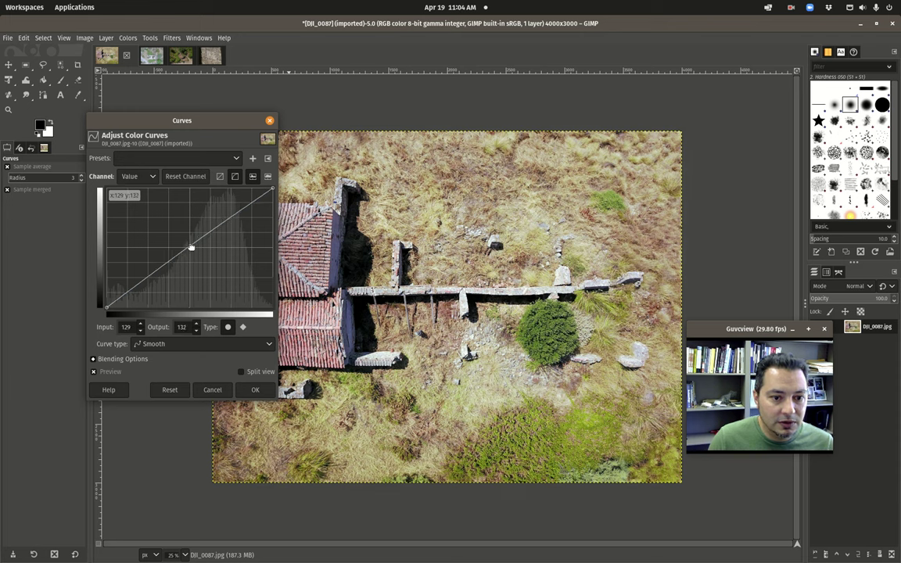
left_click(123, 291)
left_click_drag(123, 290, 126, 291)
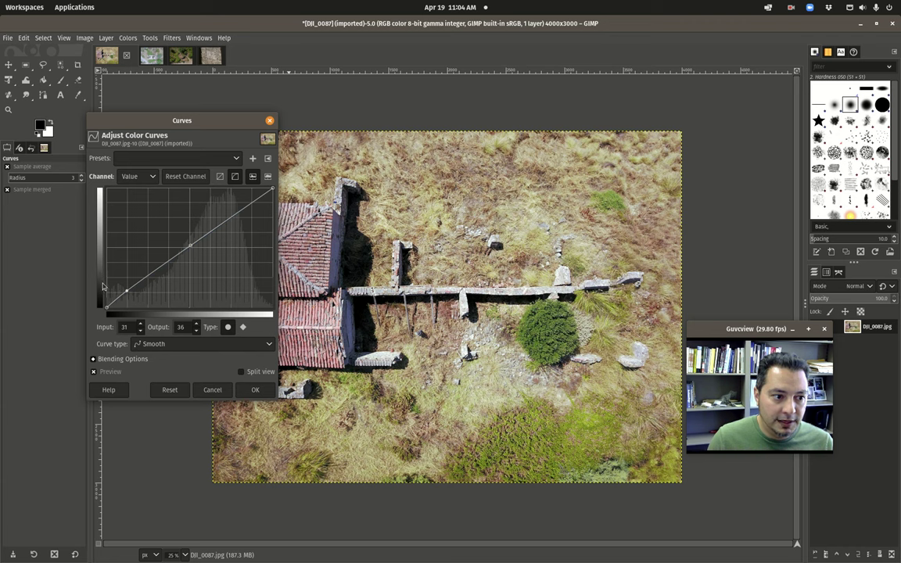
Step: Raise the Value curve's shadow point to 29/50, add points at 228/228 and 182/169, and lower the midtone point to 129/126
left_click_drag(123, 291, 123, 285)
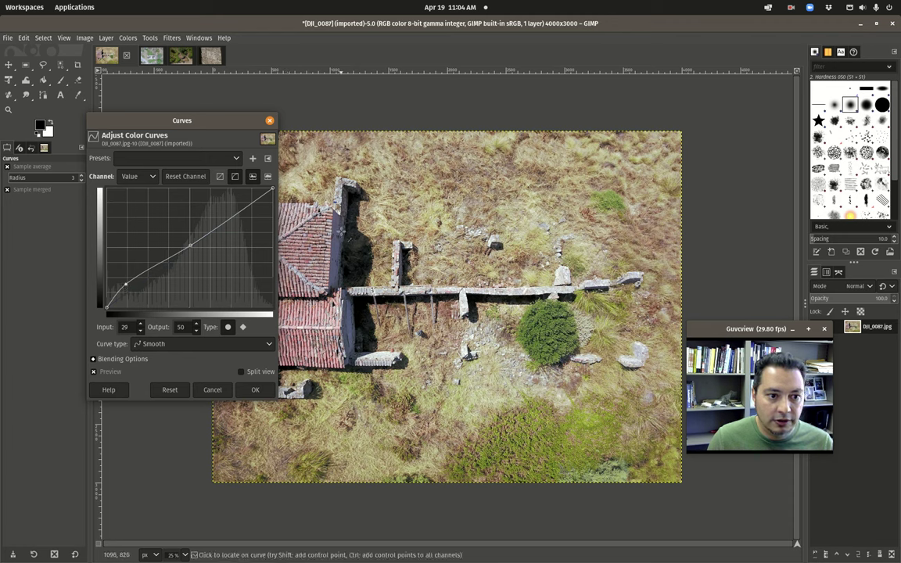
left_click_drag(184, 117, 157, 104)
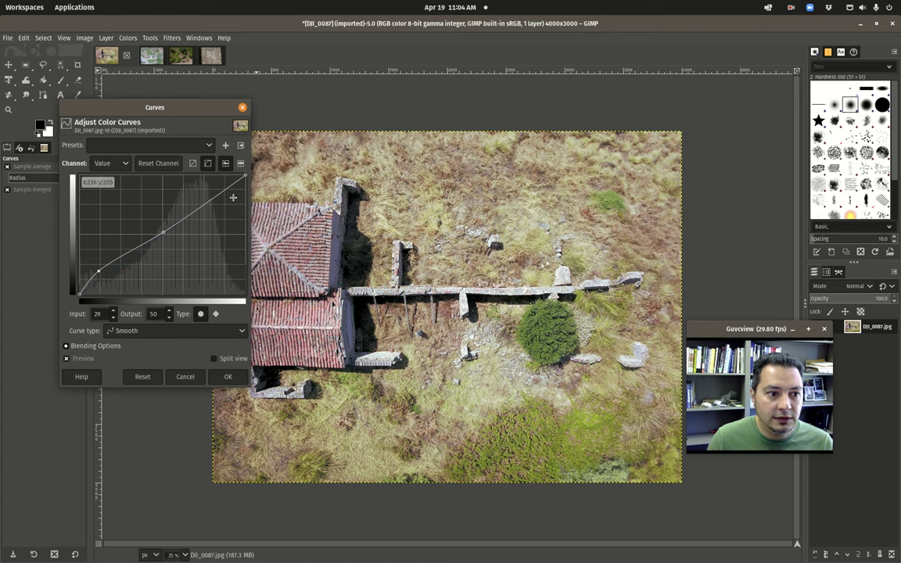
mouse_move(217, 196)
left_mouse_down()
mouse_move(216, 185)
mouse_move(219, 201)
mouse_move(233, 191)
left_mouse_up()
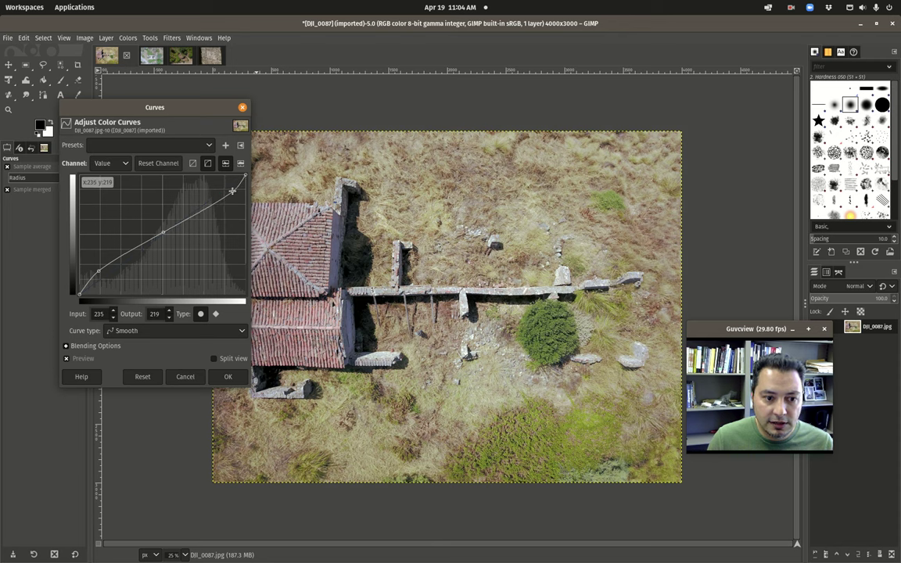
left_click(209, 205)
mouse_move(210, 204)
left_mouse_down()
mouse_move(198, 197)
mouse_move(207, 207)
mouse_move(199, 218)
left_mouse_up()
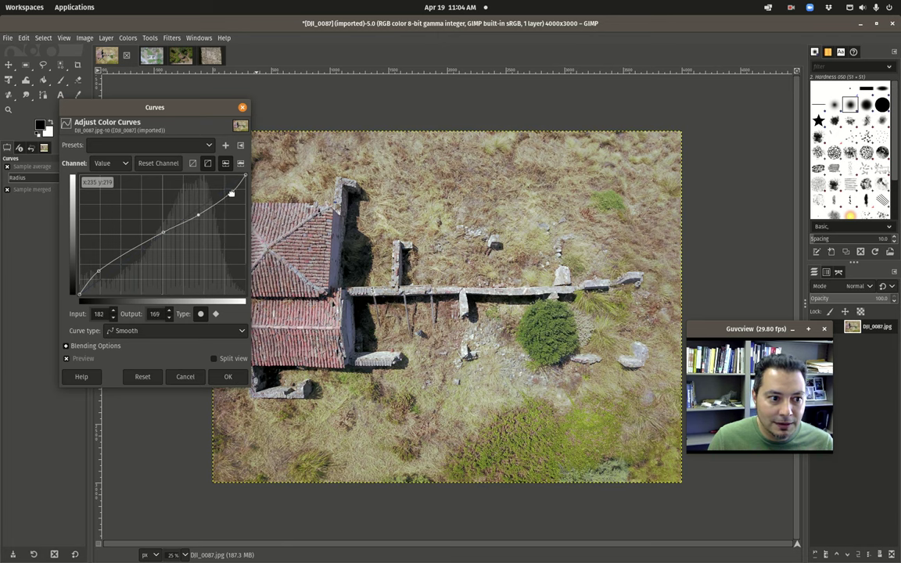
left_click_drag(225, 188, 225, 188)
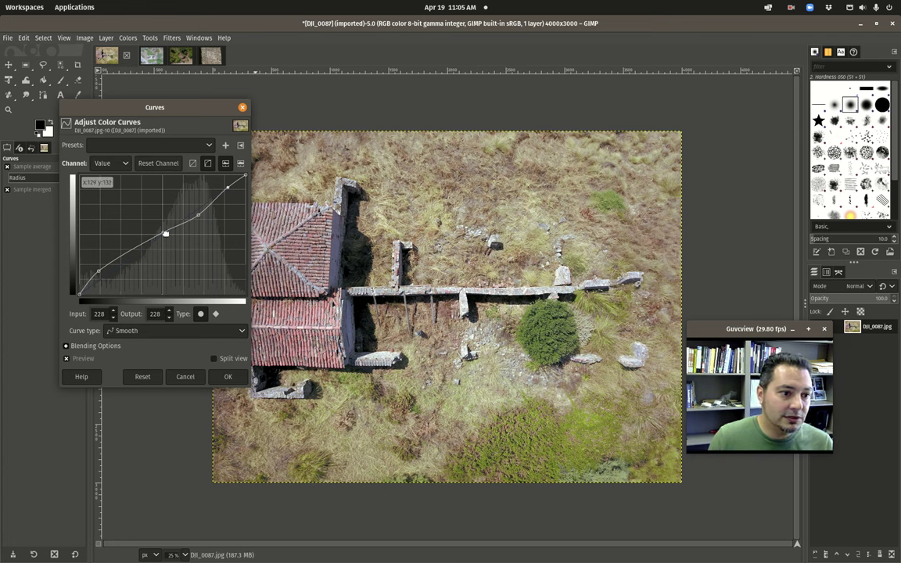
mouse_move(162, 231)
left_mouse_down()
mouse_move(151, 244)
mouse_move(146, 233)
mouse_move(163, 235)
left_mouse_up()
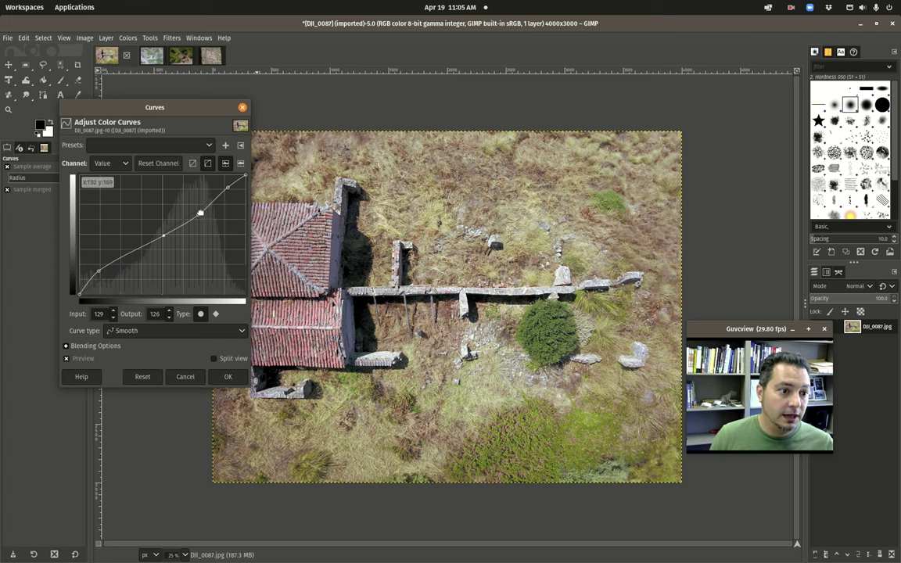
Step: Try a higher-contrast Value curve with the upper-midtone point at 172/192, shadow point at 37/16 and highlight point at 228/230
left_click_drag(199, 215, 192, 204)
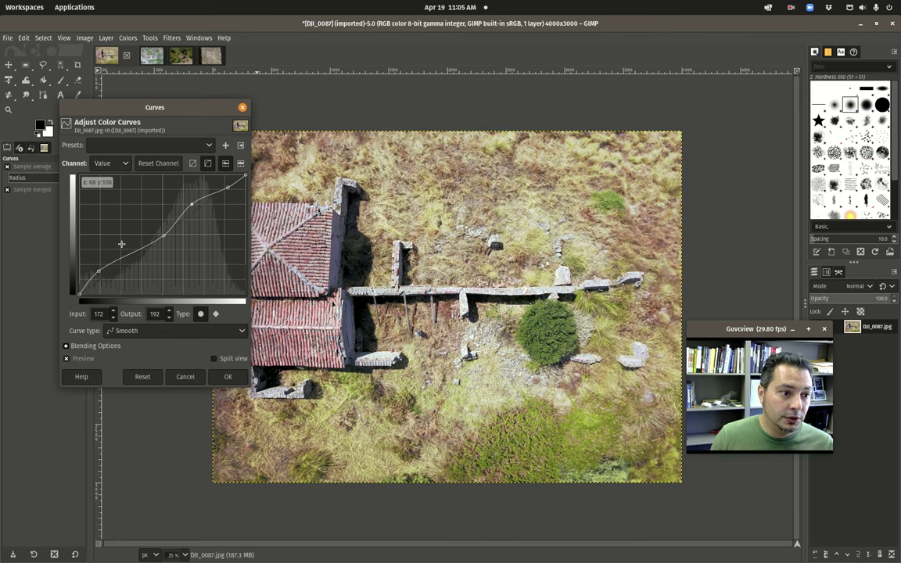
left_click_drag(100, 270, 104, 287)
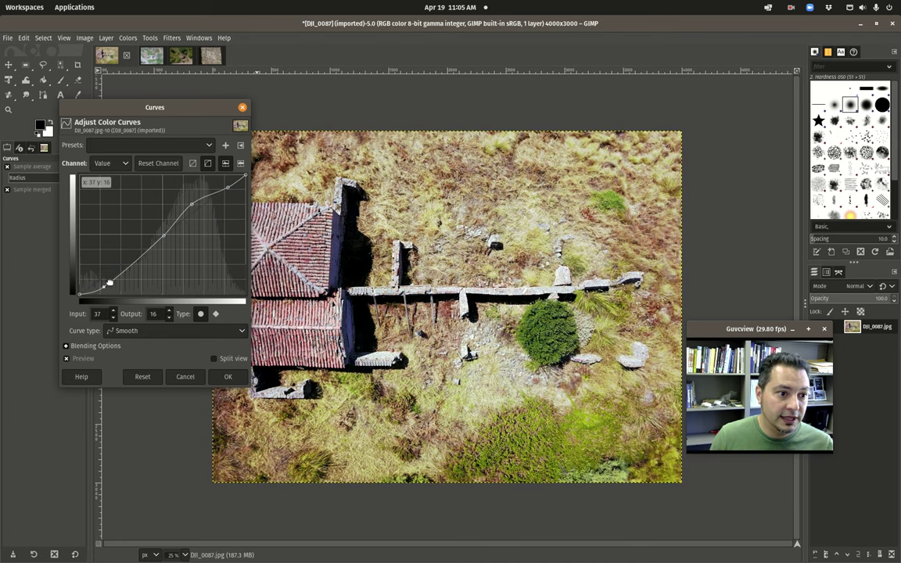
left_click_drag(220, 192, 214, 196)
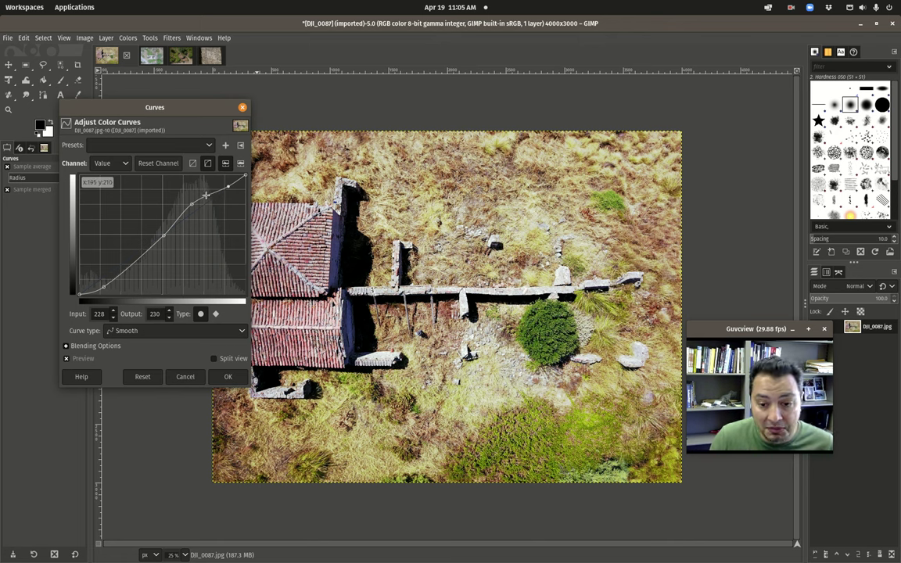
Step: Lower the Value curve's upper-midtone point, set the highlight point to 230/231 and the shadow point to 30/48, and apply Curves
left_click_drag(191, 204, 202, 211)
left_click(227, 188)
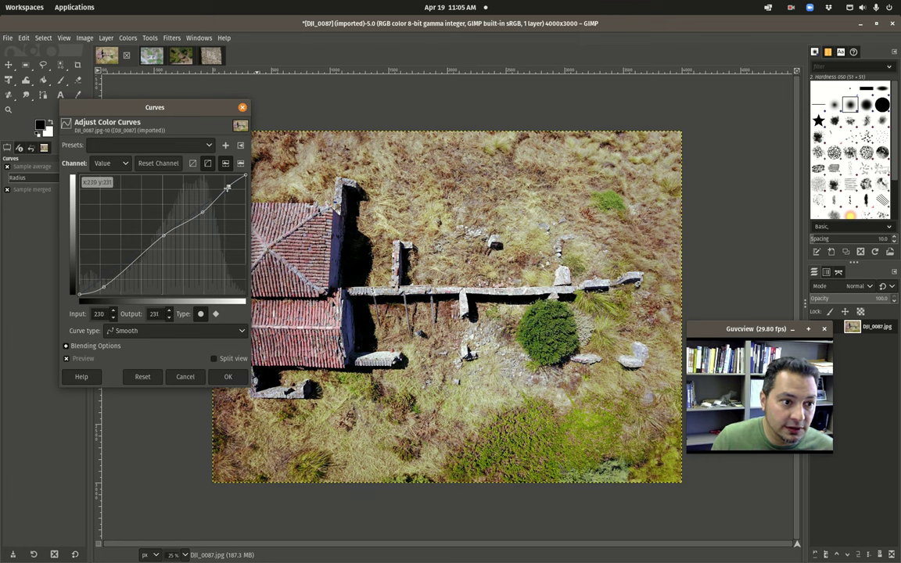
left_click(96, 272)
left_click_drag(95, 272, 99, 270)
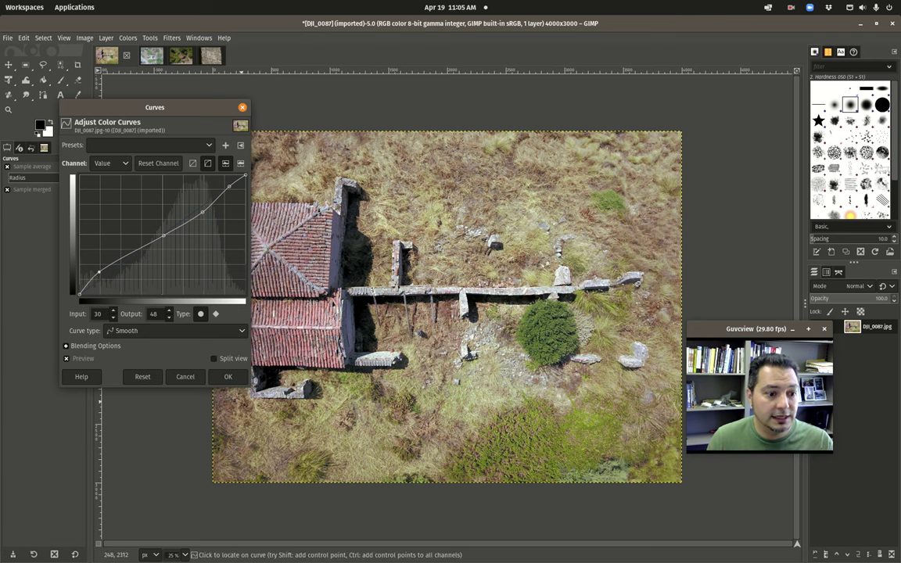
left_click(227, 376)
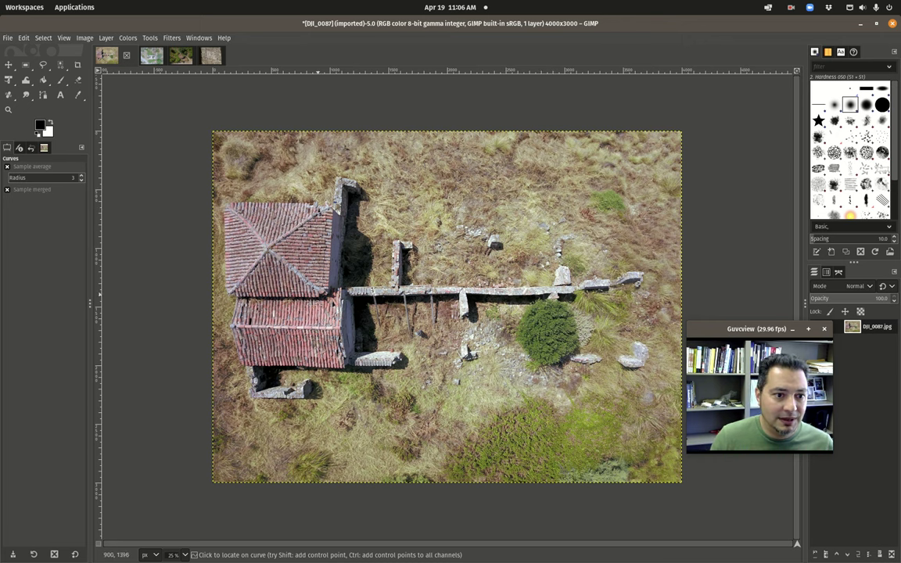
Step: Look through the available filter categories and open the Sharpen (Unsharp Mask) filter for the image
left_click(172, 39)
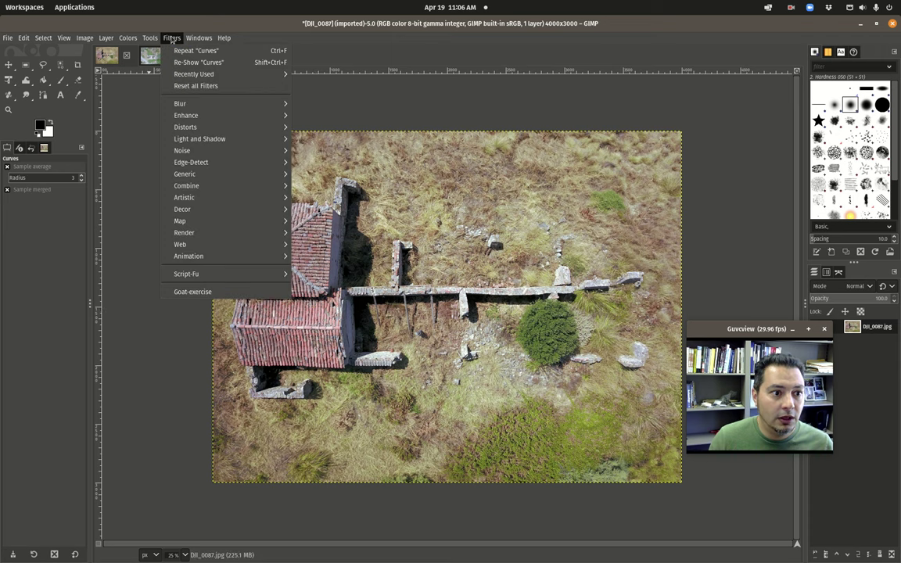
mouse_move(188, 116)
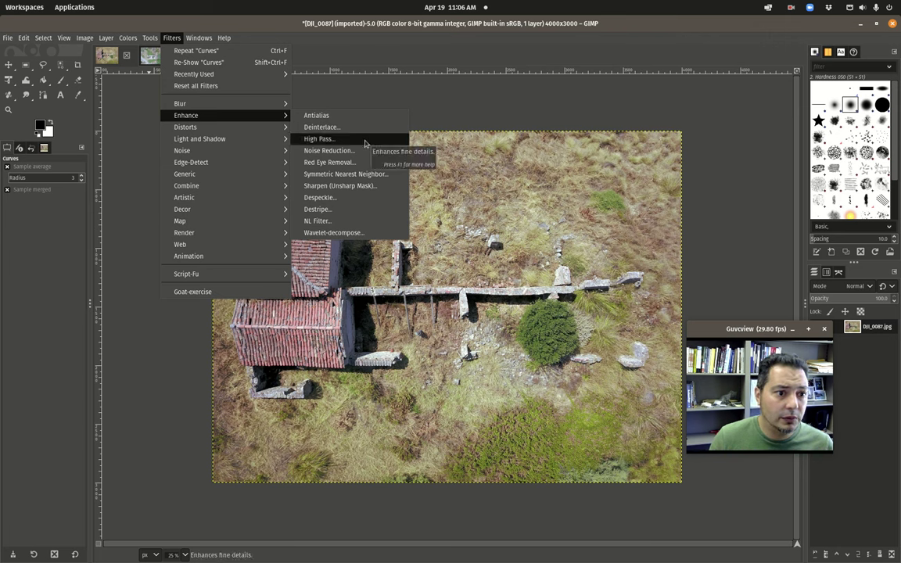
mouse_move(245, 127)
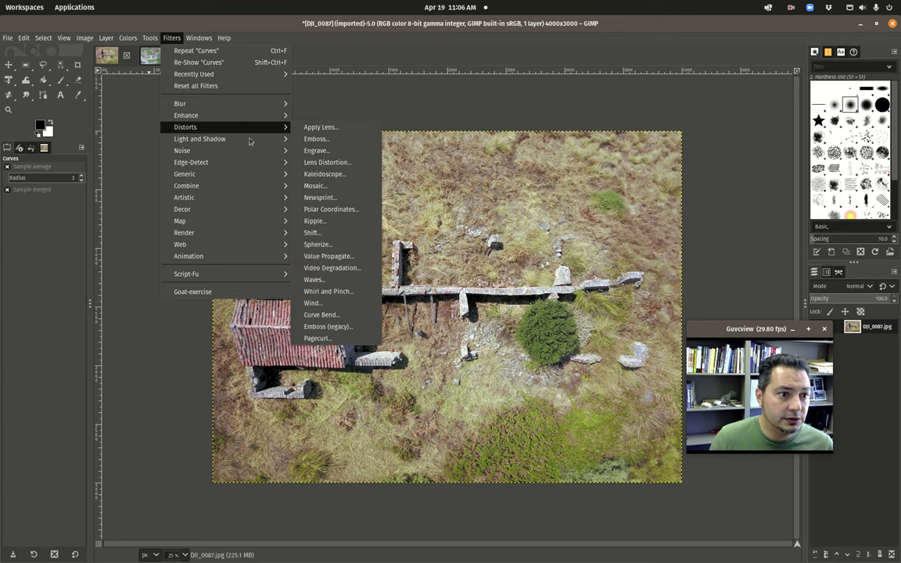
mouse_move(227, 176)
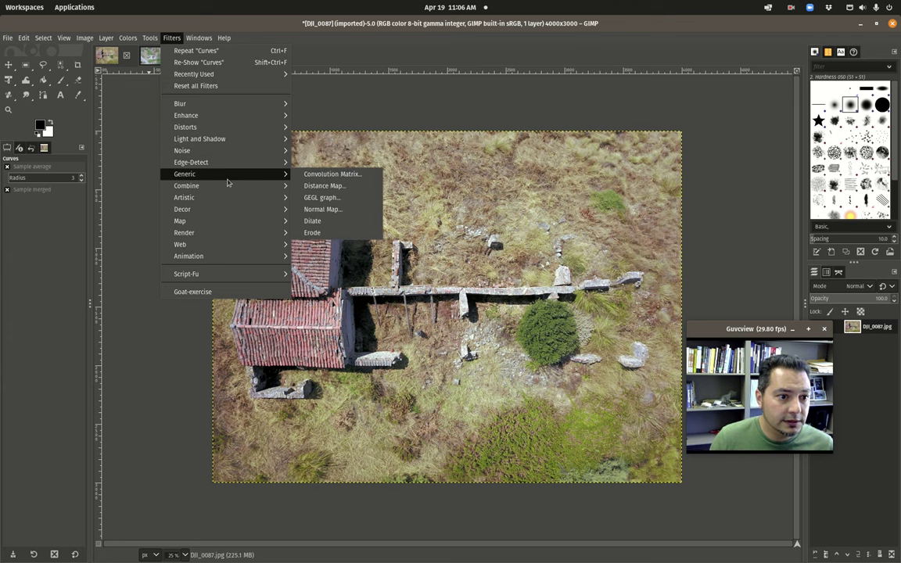
mouse_move(235, 153)
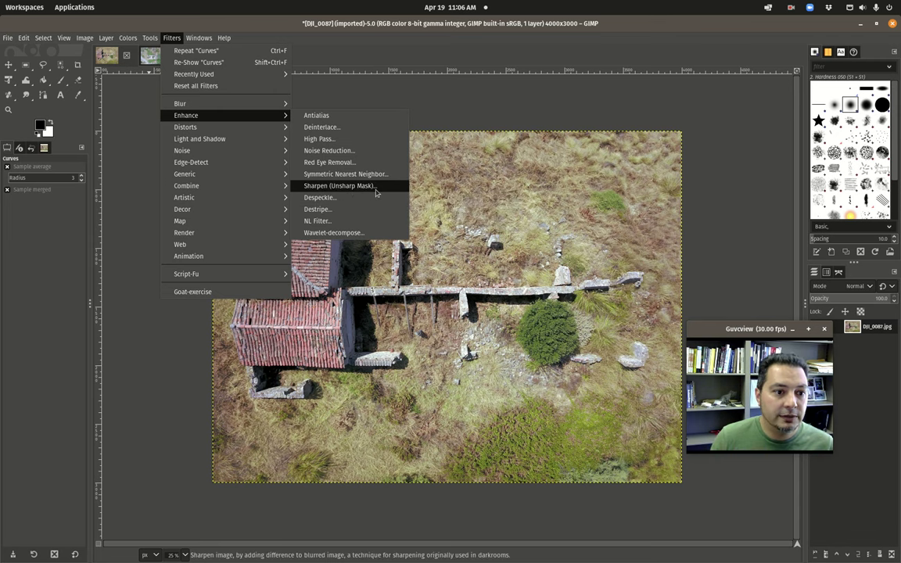
left_click(372, 187)
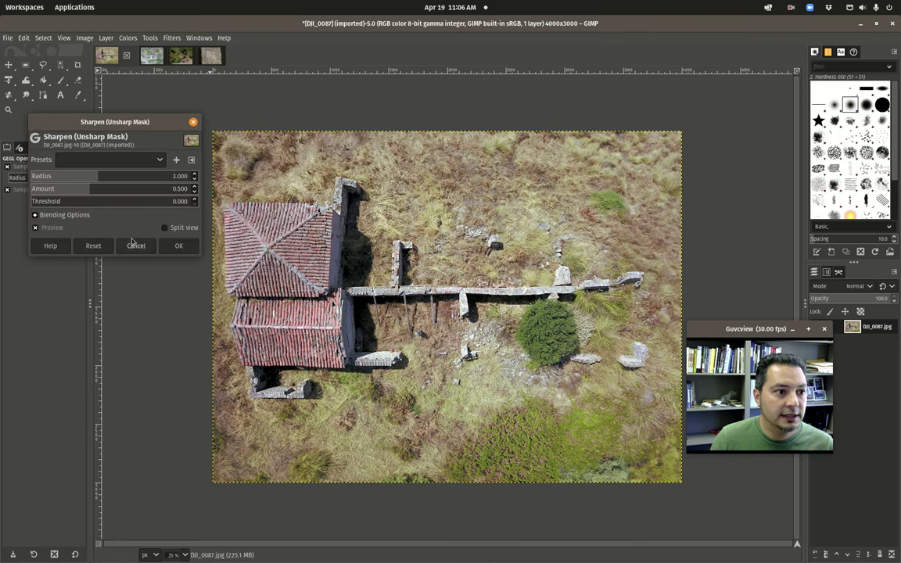
mouse_move(137, 121)
left_mouse_down()
mouse_move(169, 122)
mouse_move(152, 125)
left_mouse_up()
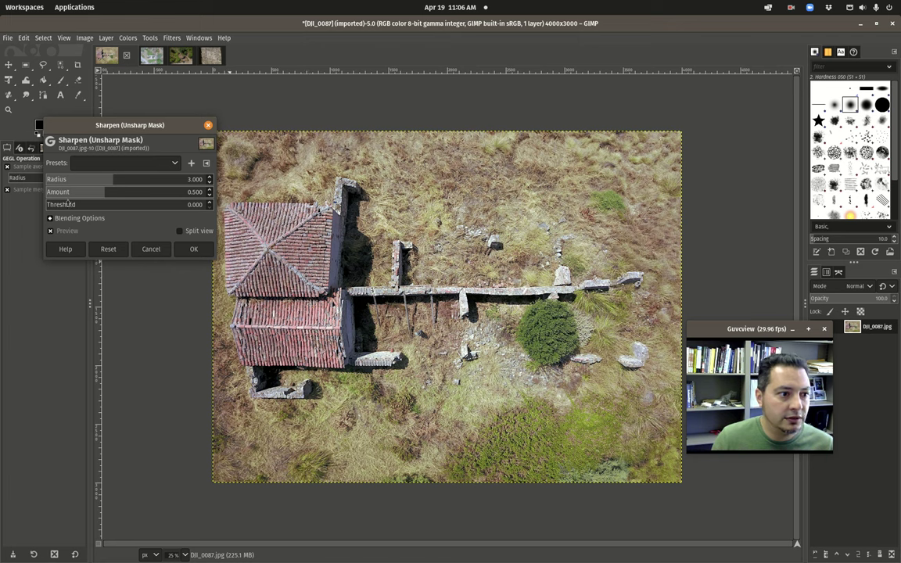
Step: Try strong sharpening at radius 47.879 with amount 1.484, and at radius 14.245 with amounts 2.976 and 6.015
left_click_drag(114, 178, 121, 174)
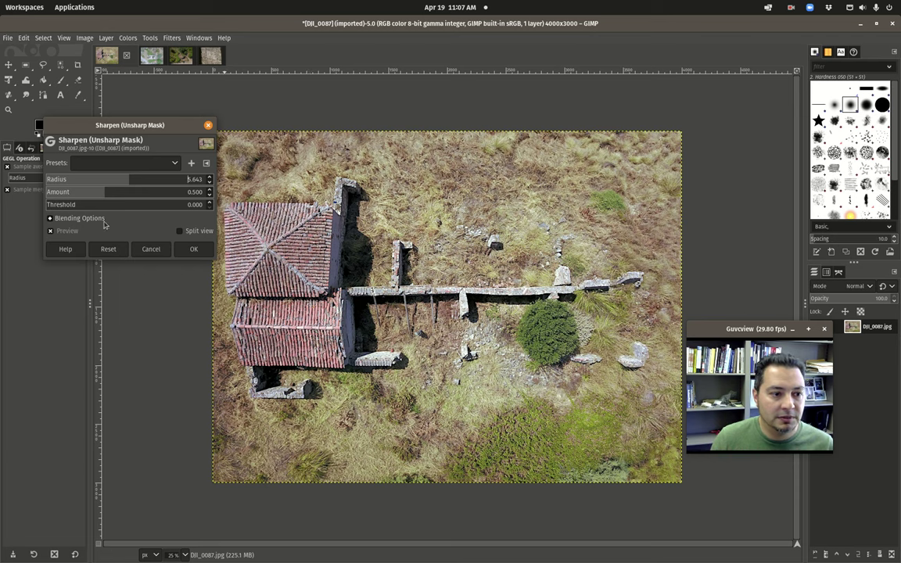
left_click_drag(107, 193, 178, 161)
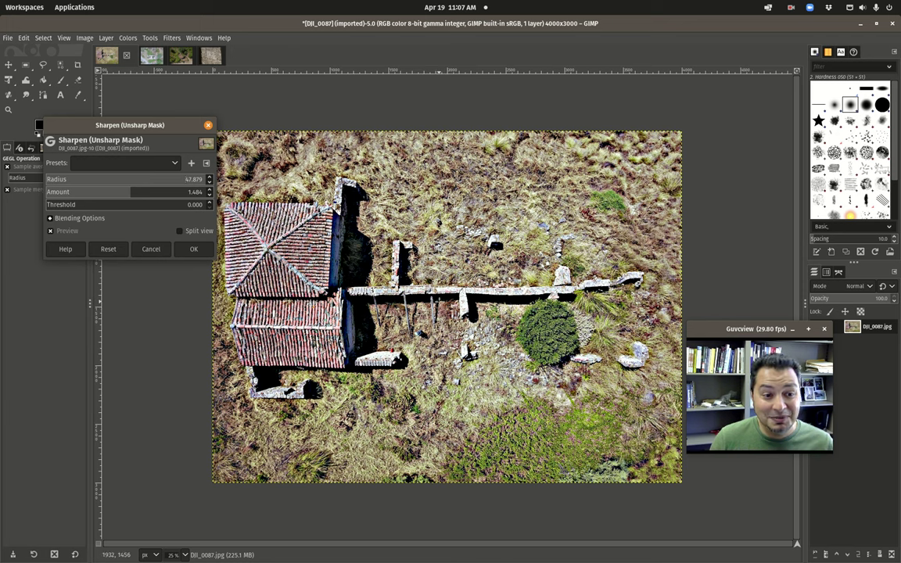
left_click_drag(152, 180, 125, 180)
left_click(164, 191)
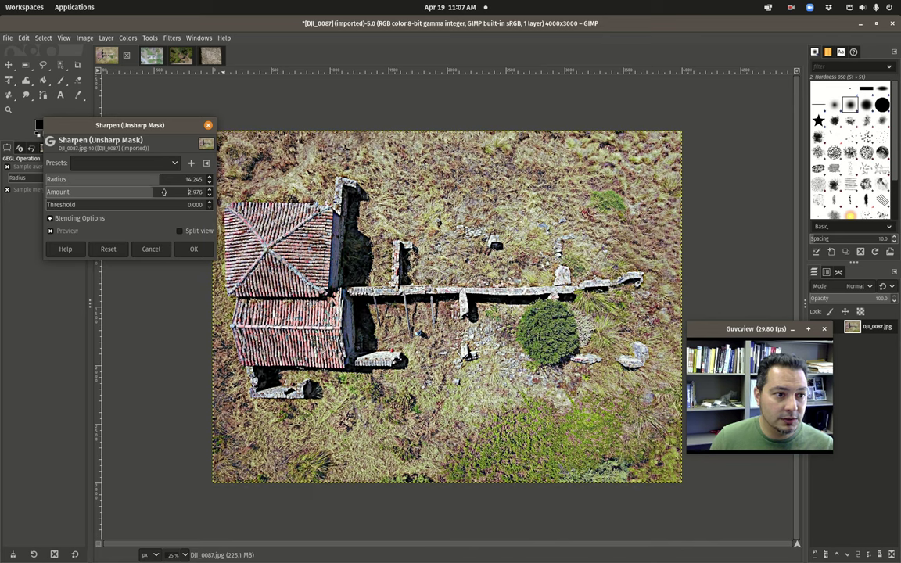
left_click(180, 190)
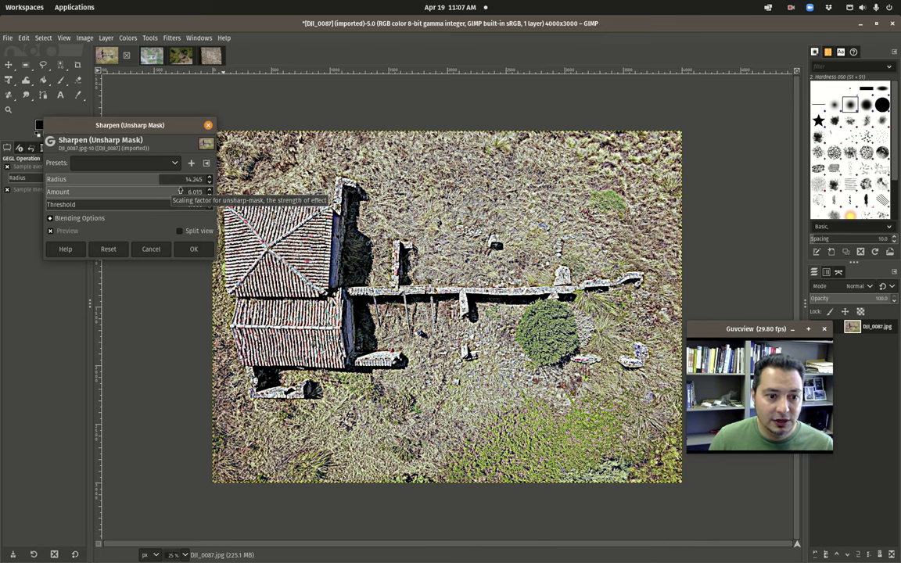
Step: Set the Unsharp Mask amount to 0.116, radius to 8.020 and threshold to 0.547, and apply the sharpening
left_click_drag(180, 191, 76, 173)
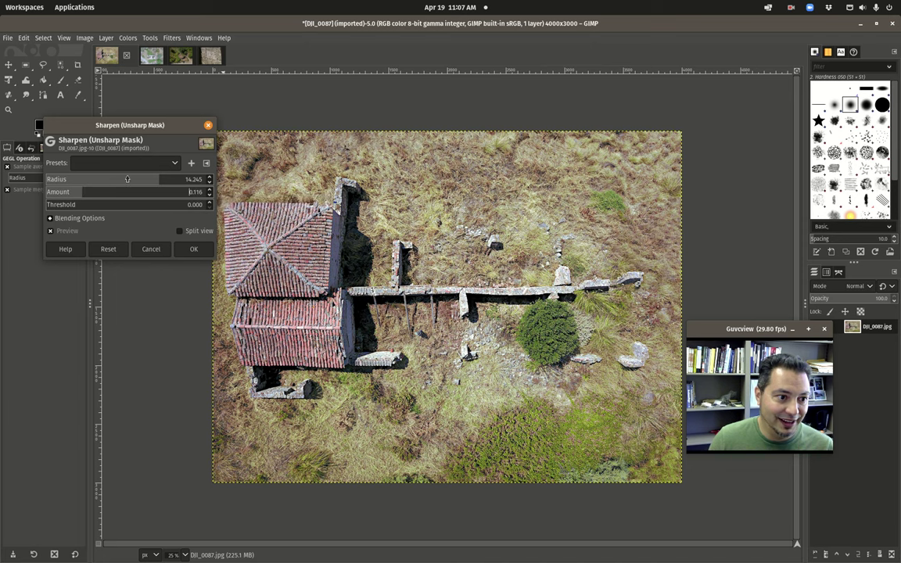
mouse_move(144, 179)
left_mouse_down()
mouse_move(119, 173)
mouse_move(155, 173)
left_mouse_up()
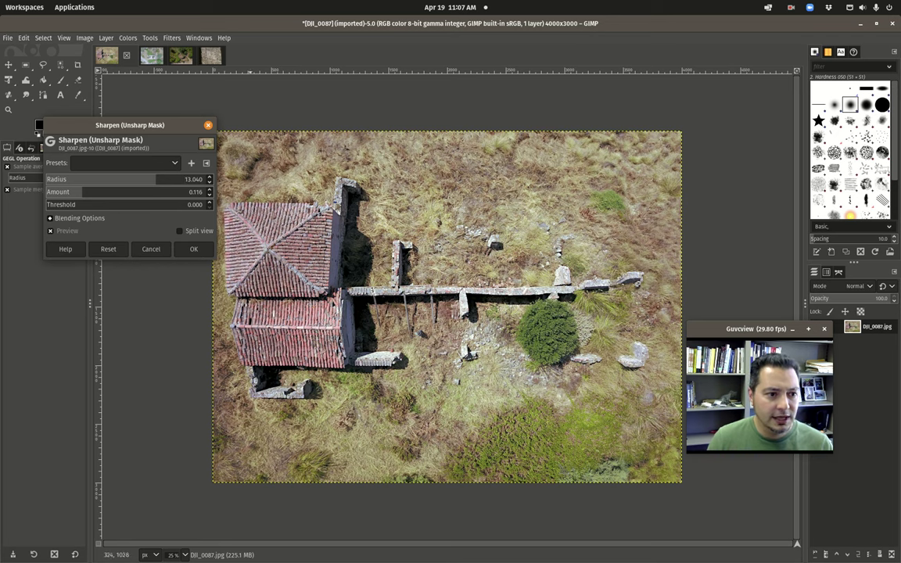
left_click_drag(151, 180, 143, 209)
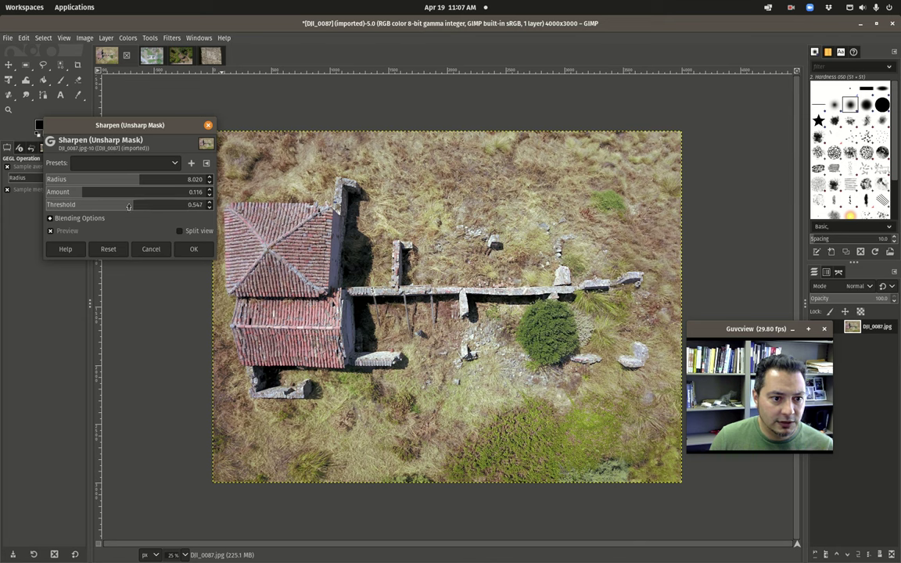
left_click(192, 249)
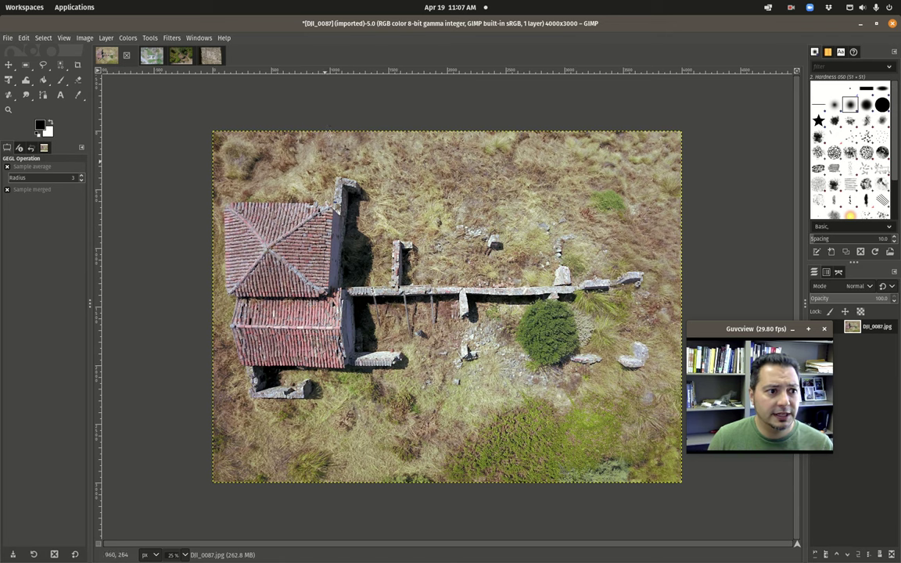
Step: Cool the image with Color Temperature by setting the intended temperature to 5233.6, and apply it
left_click(125, 40)
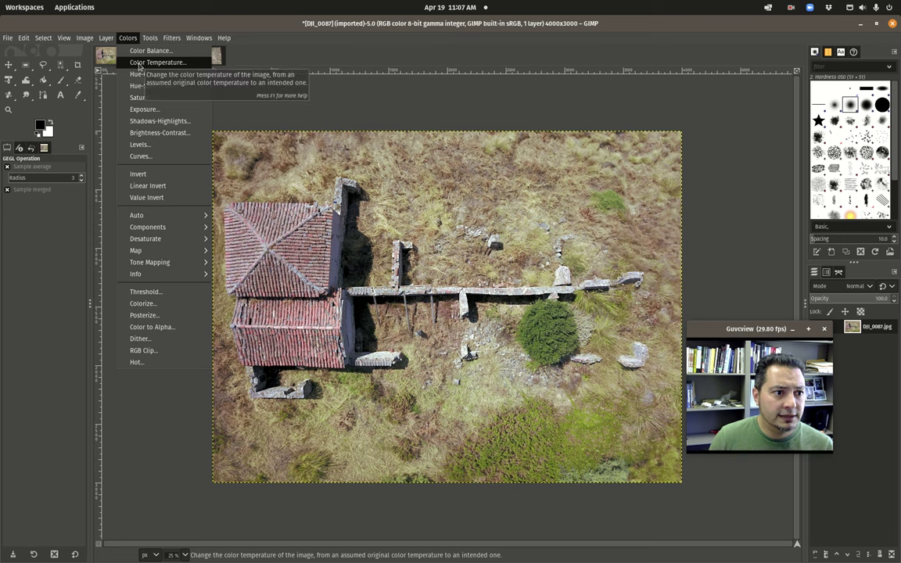
left_click(139, 63)
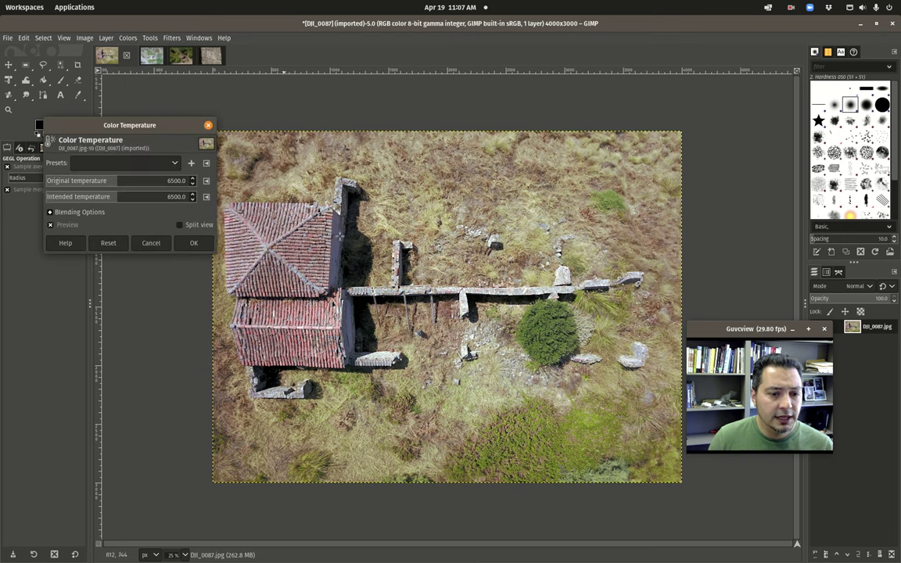
left_click_drag(118, 196, 100, 197)
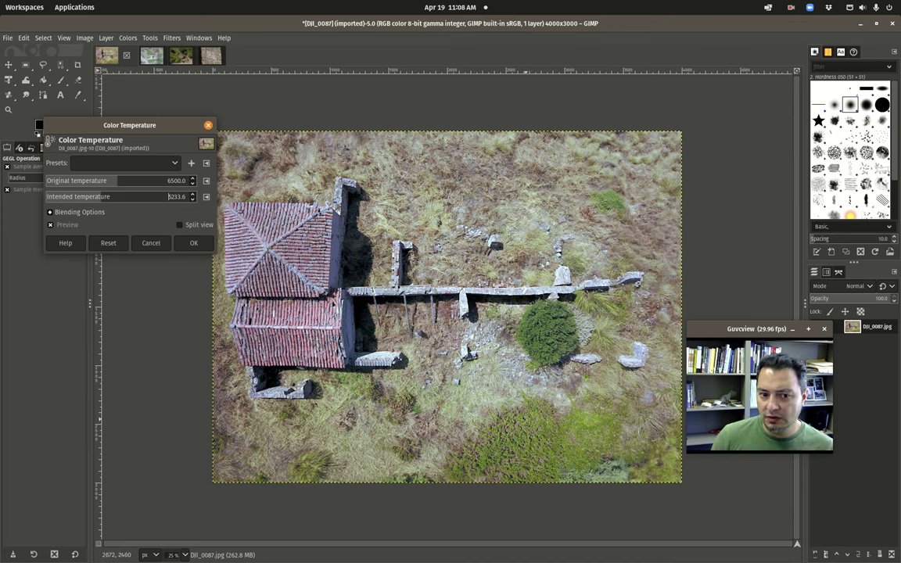
left_click(193, 242)
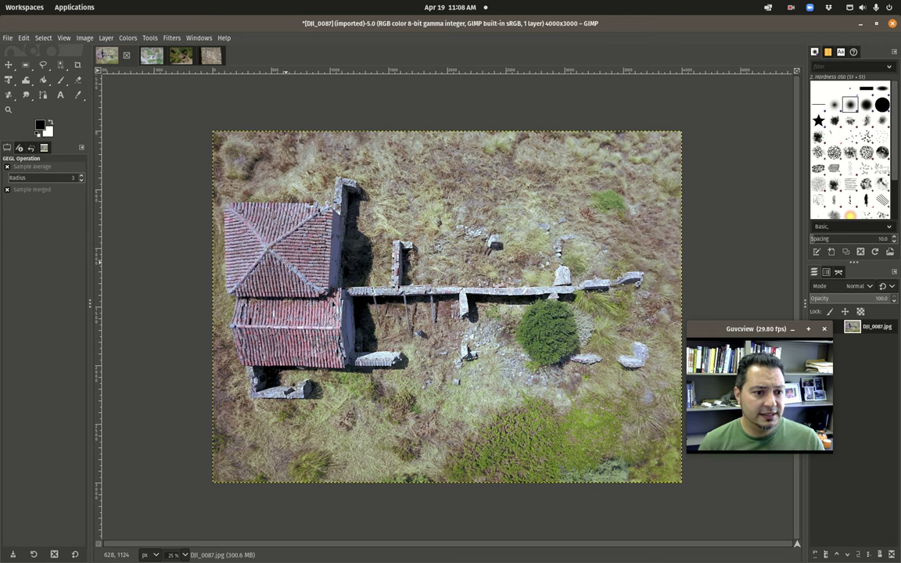
Step: Export the enhanced image as DJI_0087_color_enhanced.jpg in the Calabria_Images folder with the default JPEG settings
left_click(13, 38)
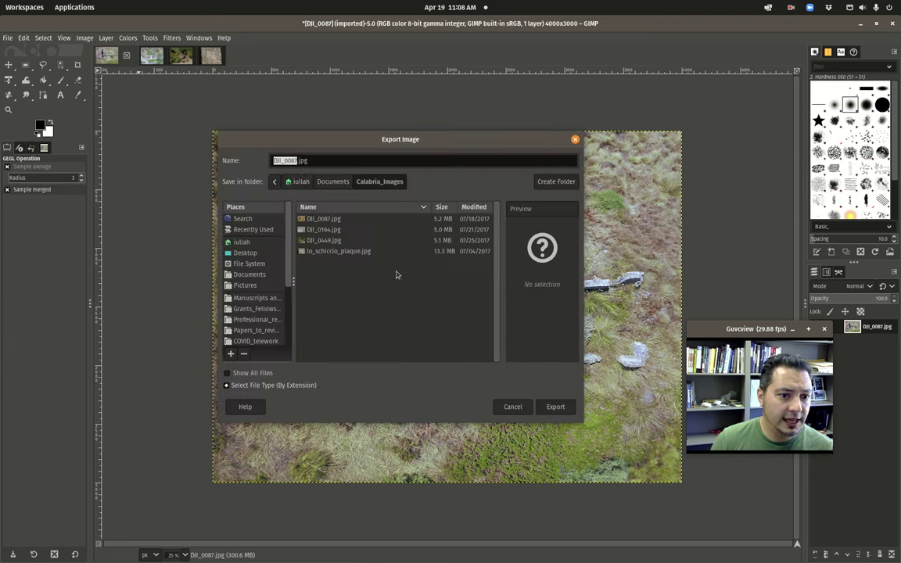
left_click(275, 157)
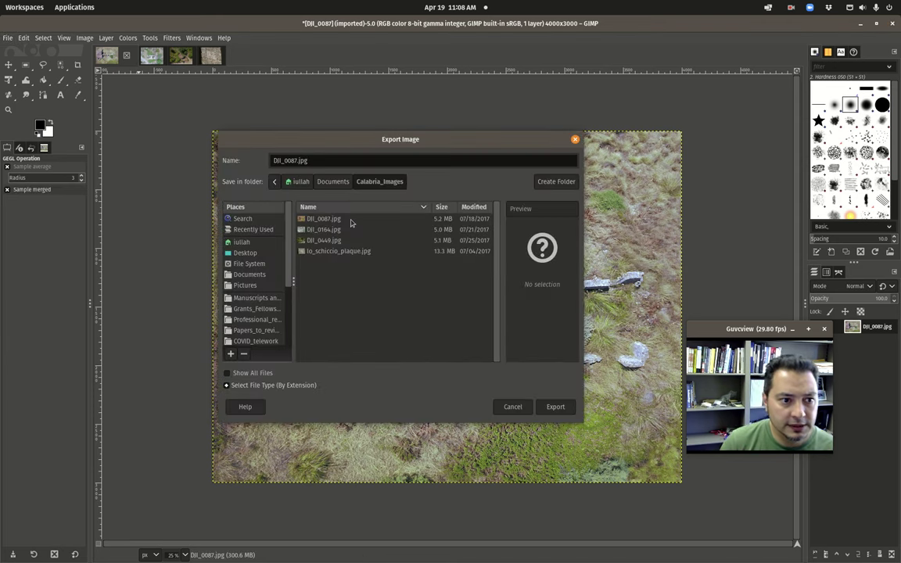
type("_color_en")
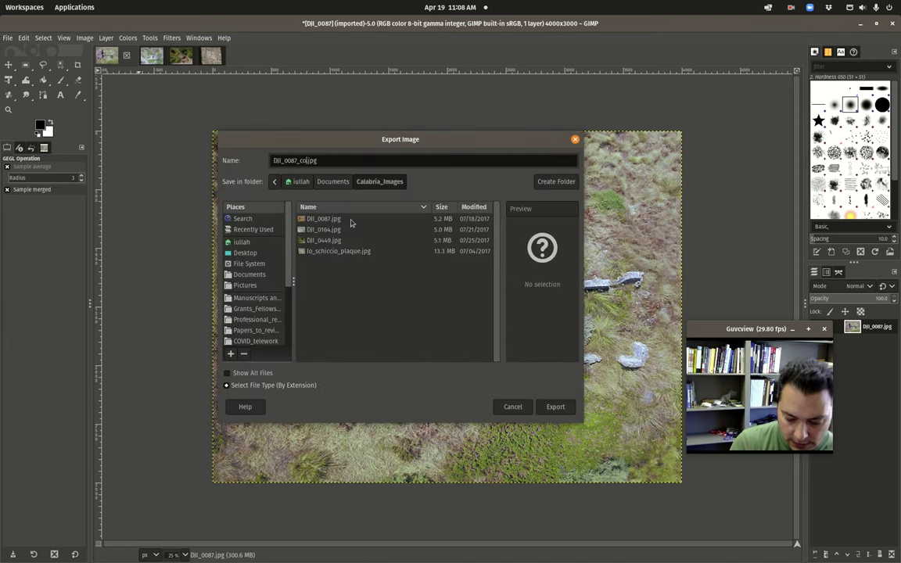
type("hanced")
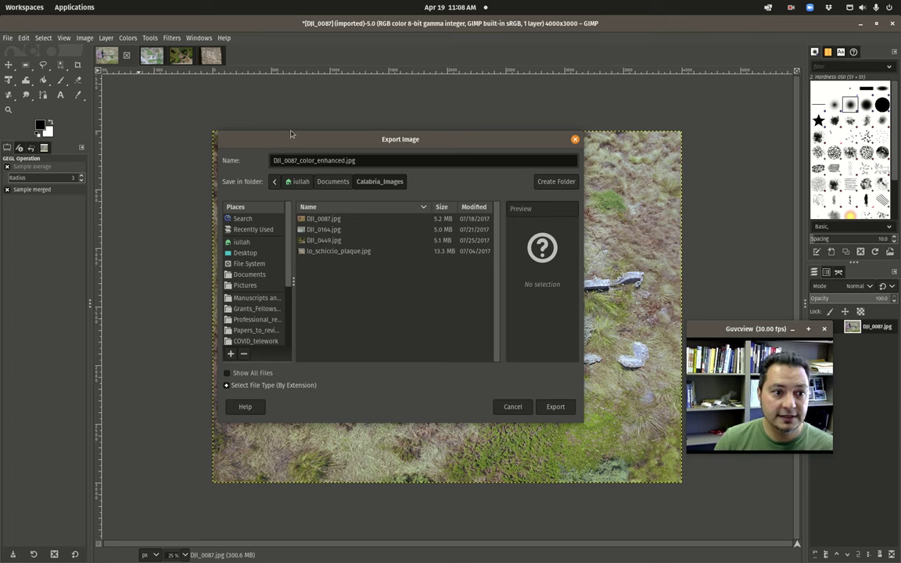
left_click(555, 406)
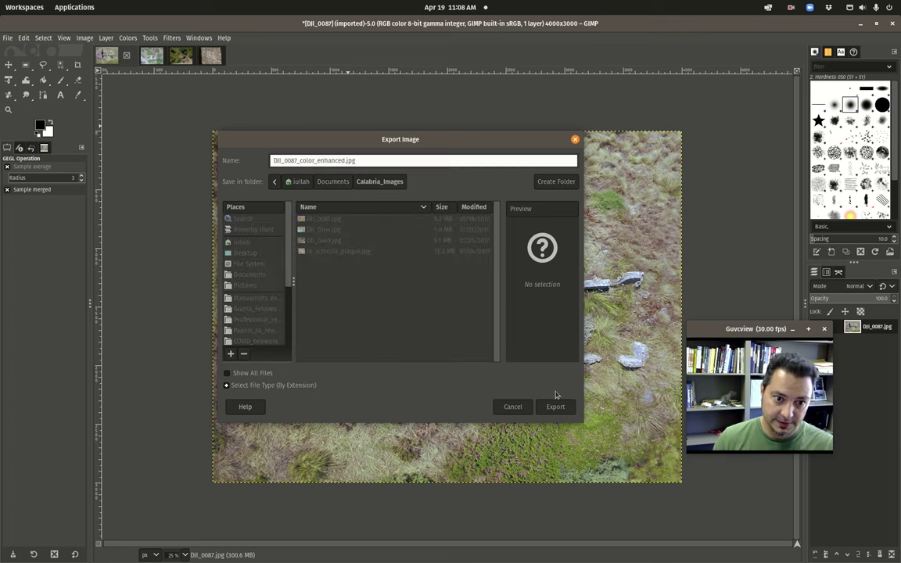
left_click(443, 385)
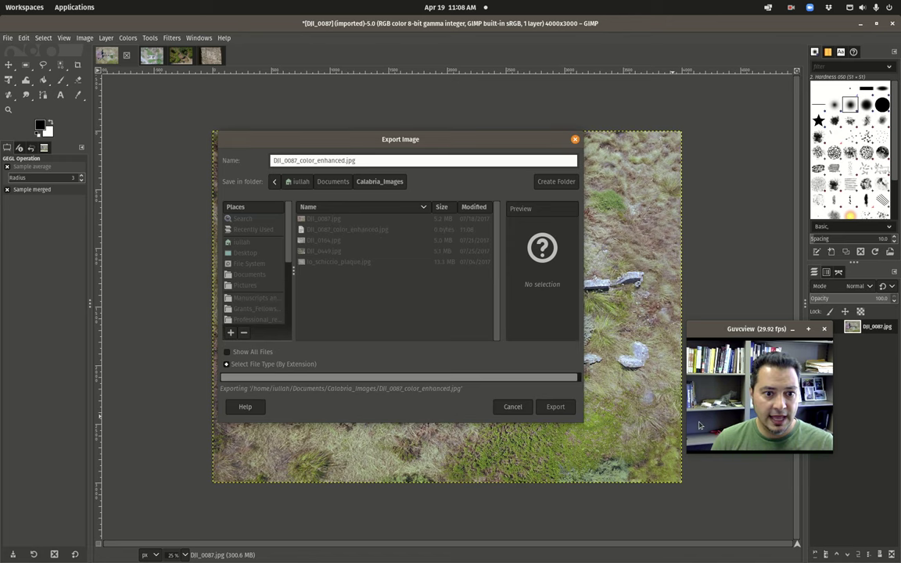
Step: Save the project as DJI_0087_color_enhanced.xcf in the Calabria_Images folder
left_click(7, 38)
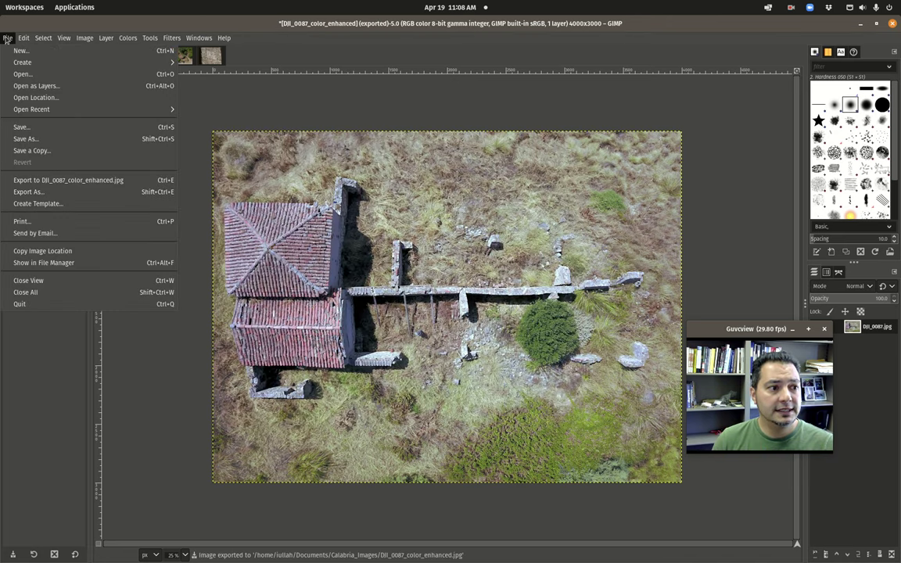
mouse_move(43, 37)
mouse_move(7, 37)
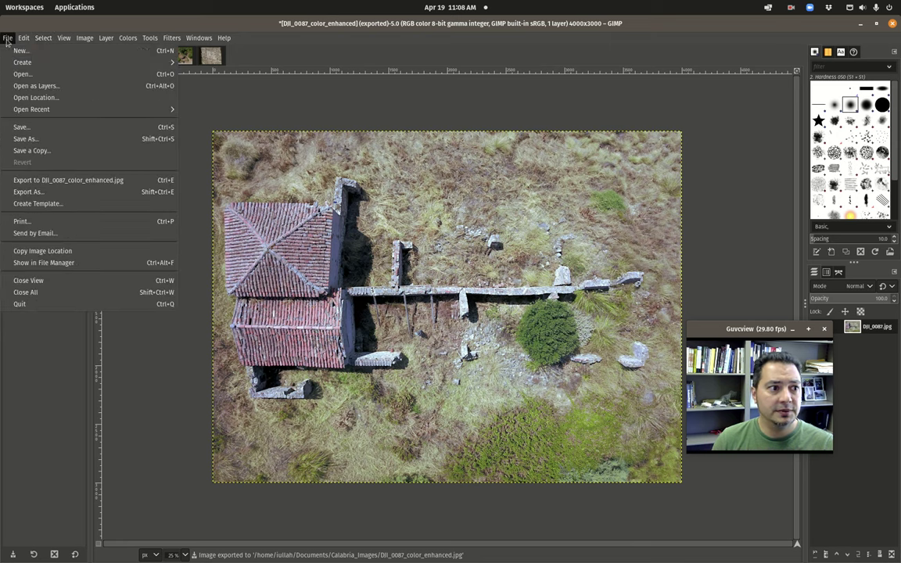
left_click(27, 138)
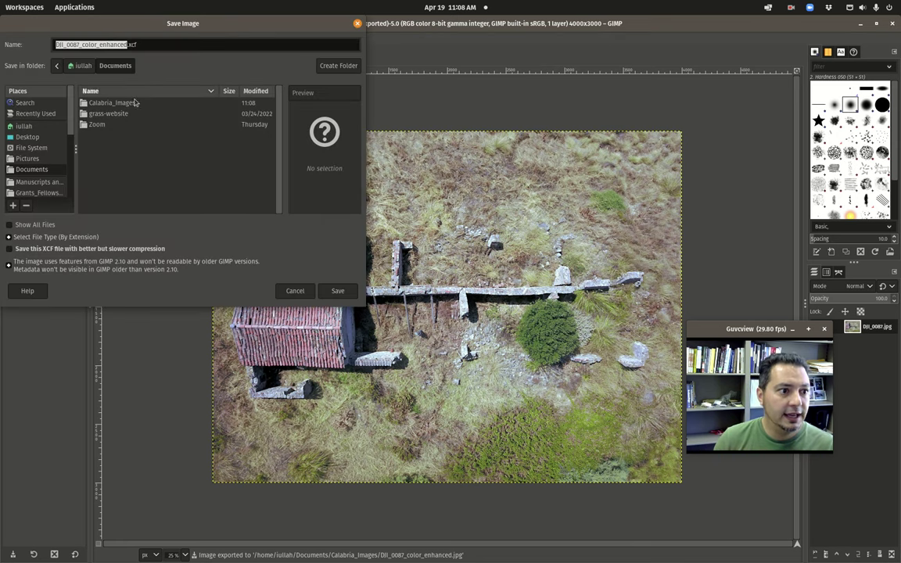
double_click(112, 102)
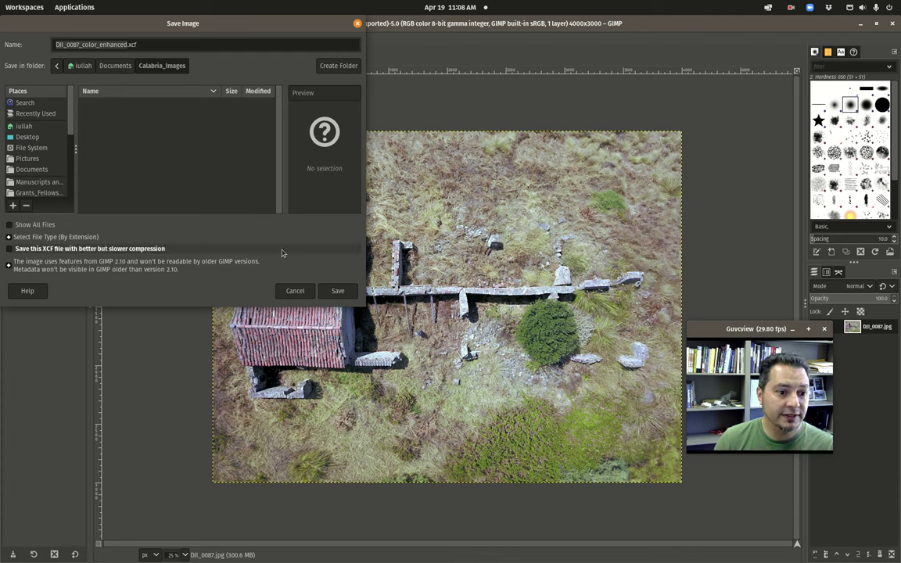
left_click(337, 290)
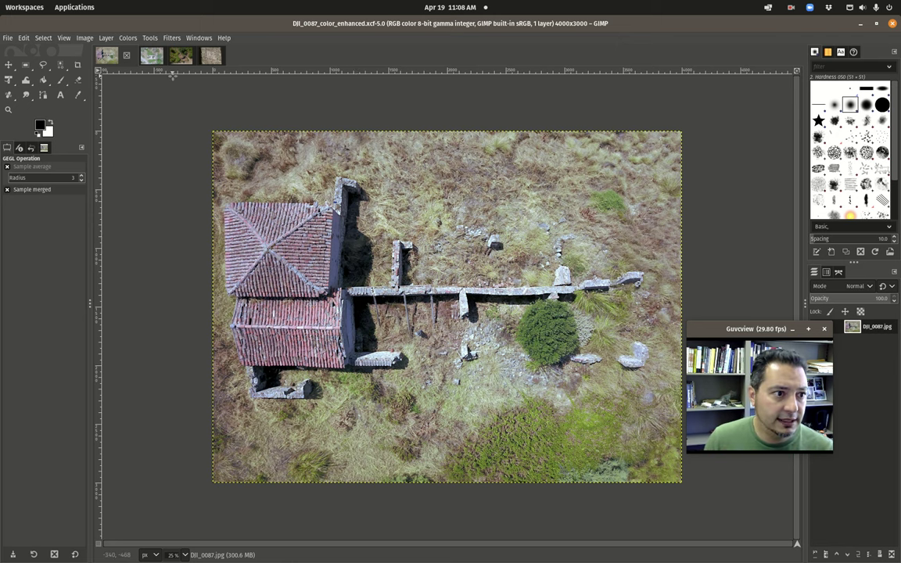
Step: Start a Threshold adjustment on the DJI_0164 image and set the Value channel range to 97–204
left_click(151, 55)
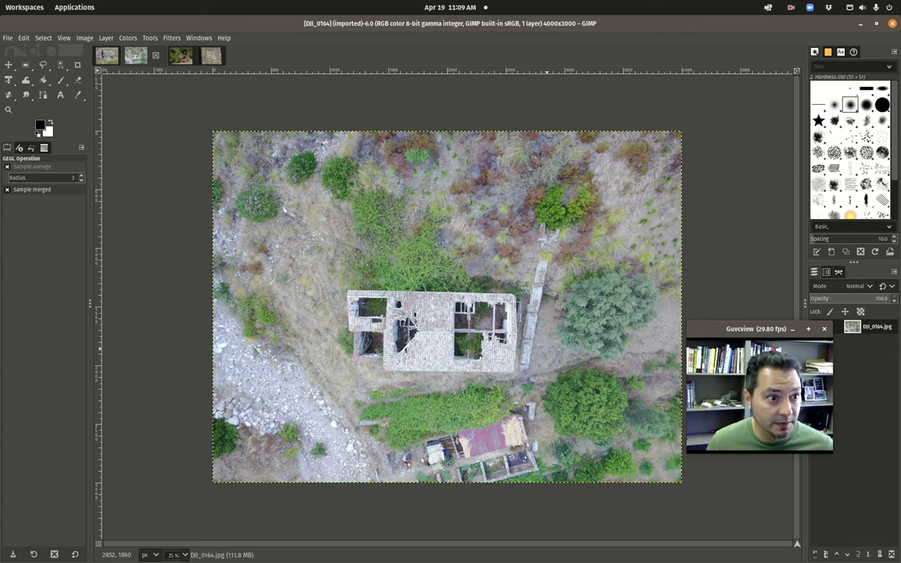
left_click(128, 39)
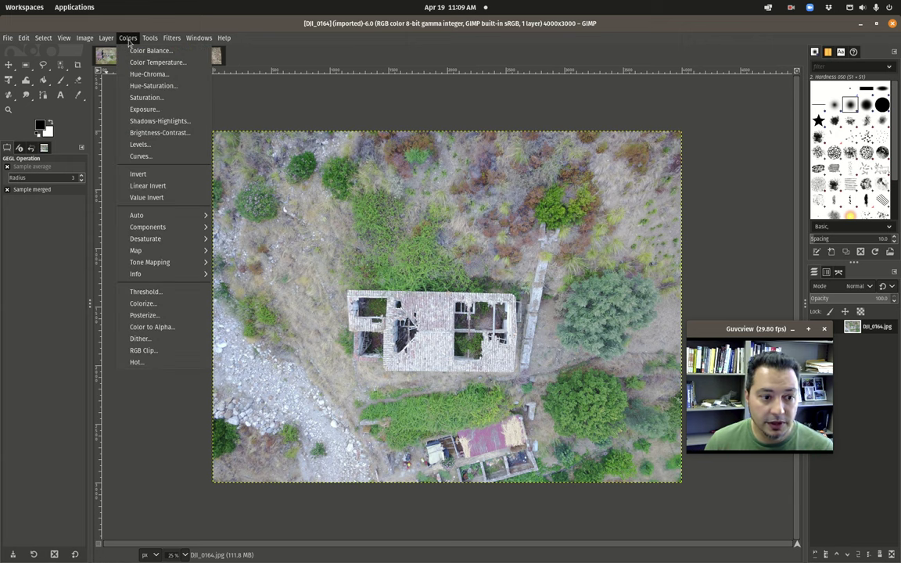
left_click(173, 291)
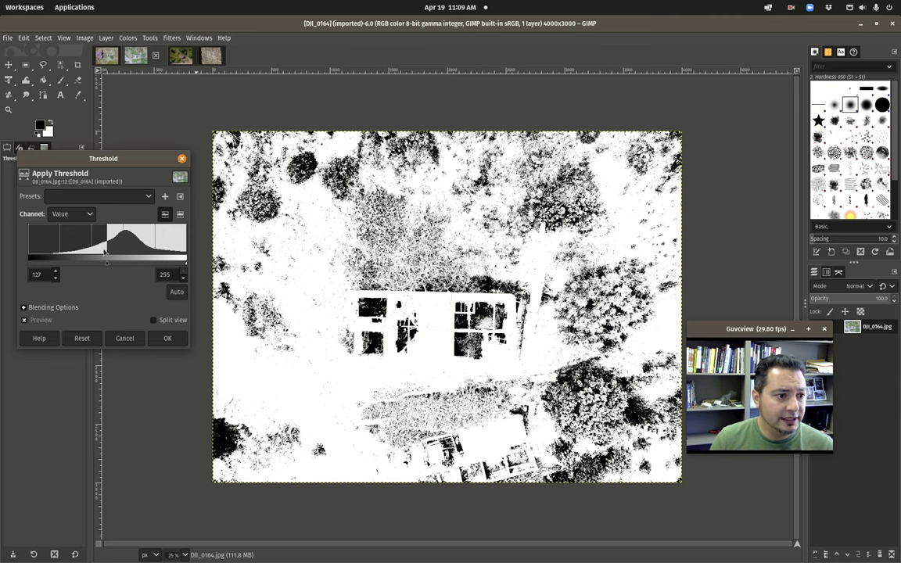
mouse_move(108, 266)
left_mouse_down()
mouse_move(86, 267)
mouse_move(139, 269)
mouse_move(90, 267)
left_mouse_up()
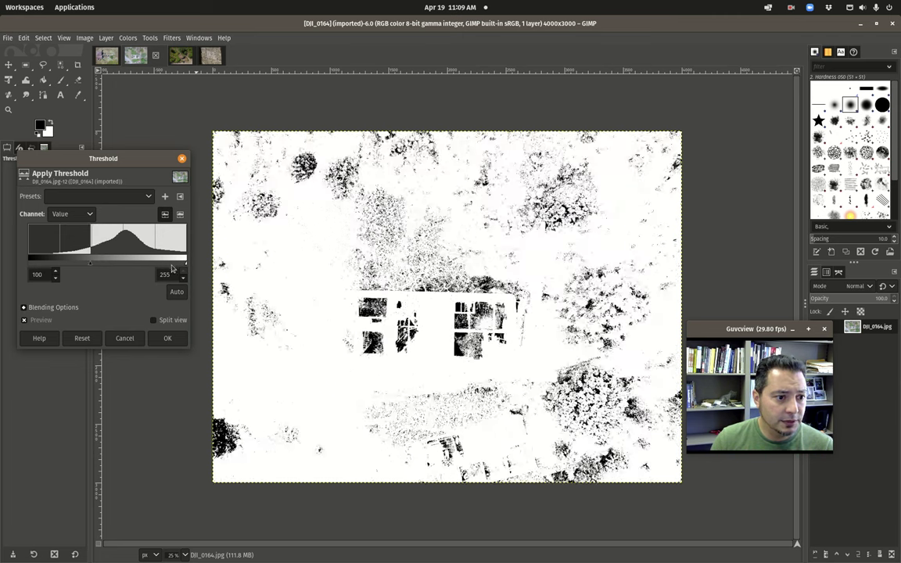
left_click_drag(184, 267, 149, 266)
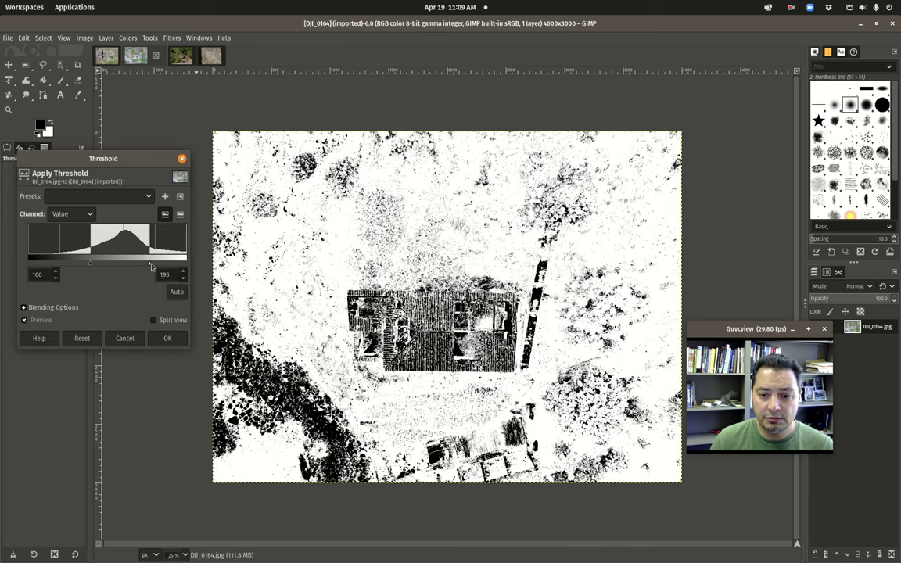
mouse_move(149, 264)
left_mouse_down()
mouse_move(176, 266)
mouse_move(155, 267)
left_mouse_up()
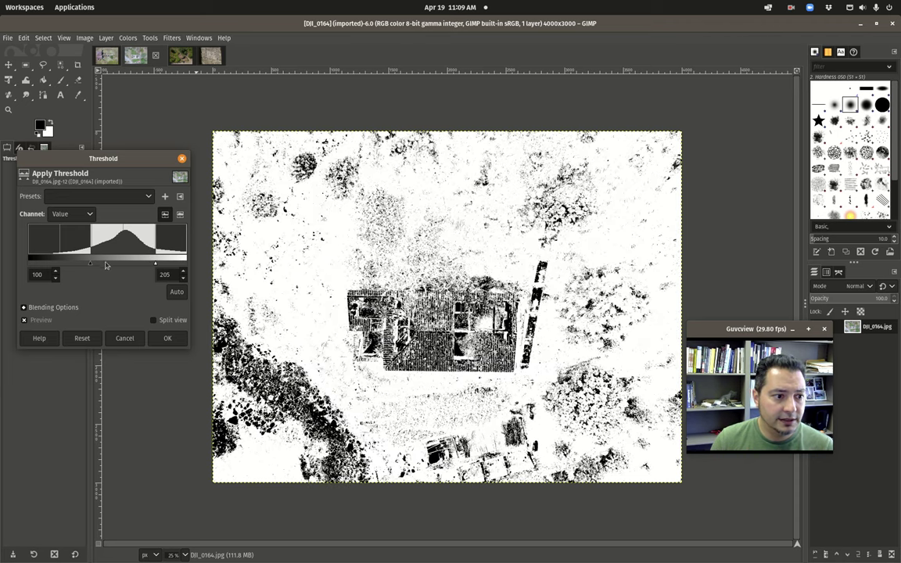
mouse_move(88, 266)
left_mouse_down()
mouse_move(55, 266)
mouse_move(87, 266)
left_mouse_up()
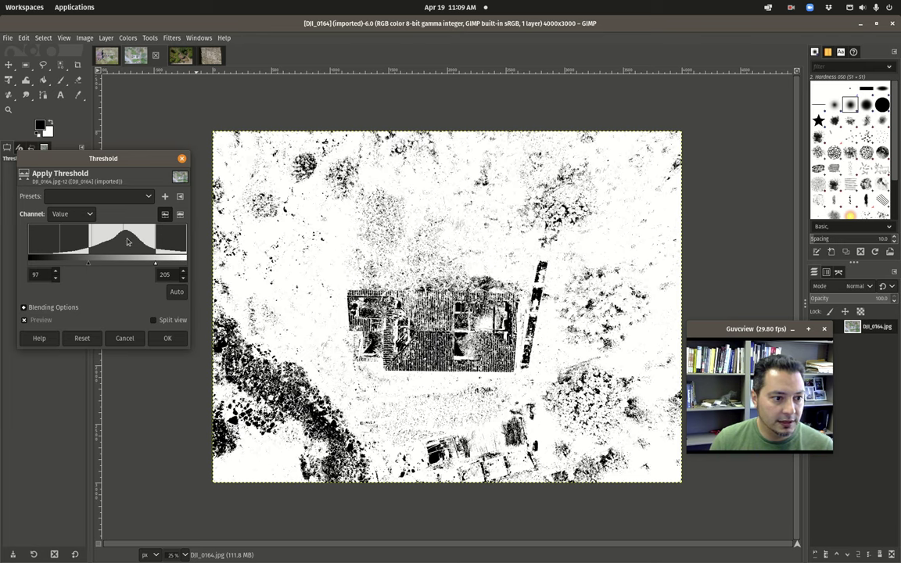
mouse_move(155, 266)
left_mouse_down()
mouse_move(129, 267)
mouse_move(184, 266)
mouse_move(155, 267)
left_mouse_up()
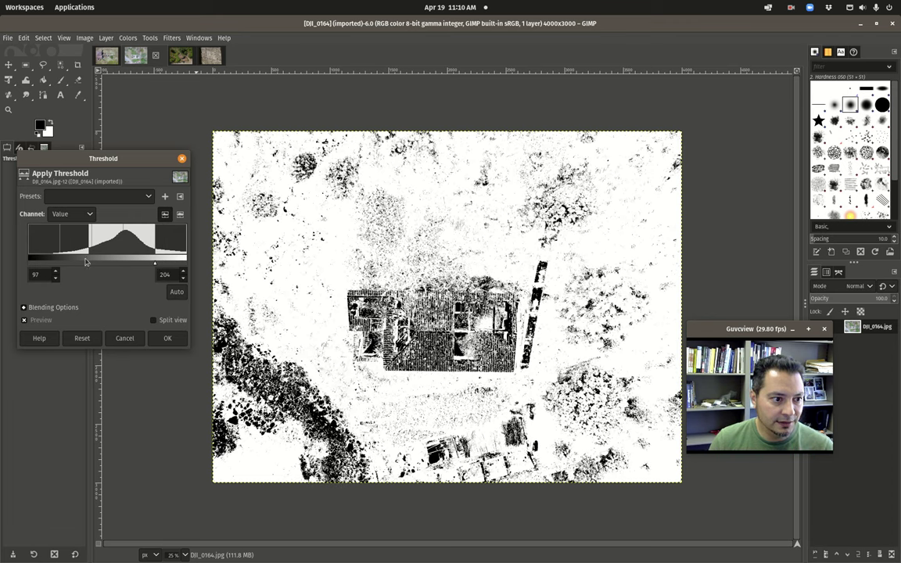
Step: Try Value channel threshold ranges of 0–204 and 113–255, and reset the range to the full 0–255
left_click_drag(87, 267, 2, 253)
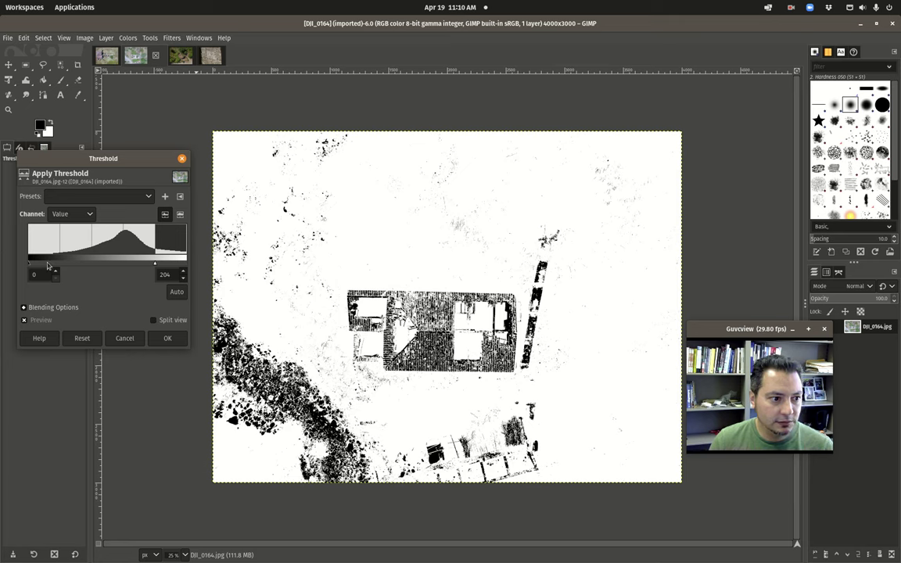
left_click_drag(29, 266, 2, 266)
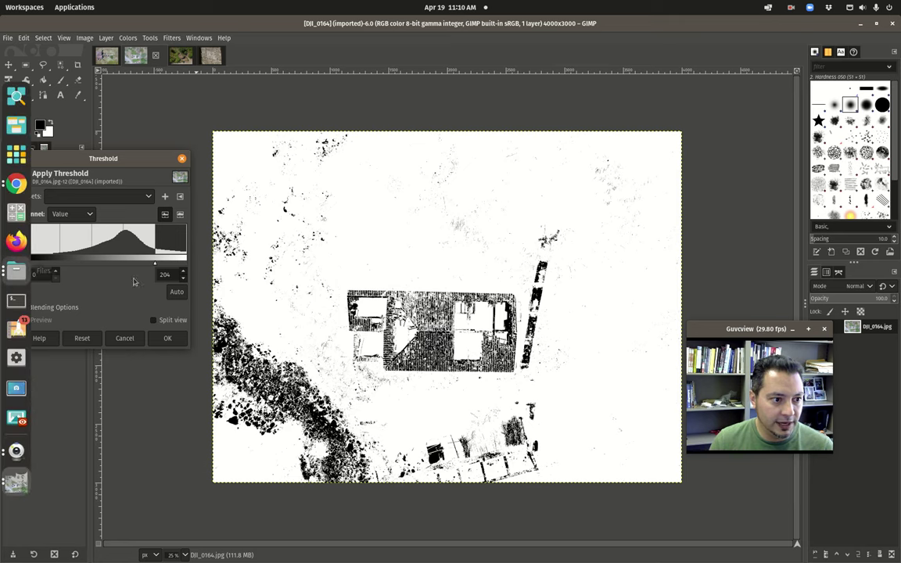
mouse_move(155, 267)
left_mouse_down()
mouse_move(186, 266)
mouse_move(155, 264)
left_mouse_up()
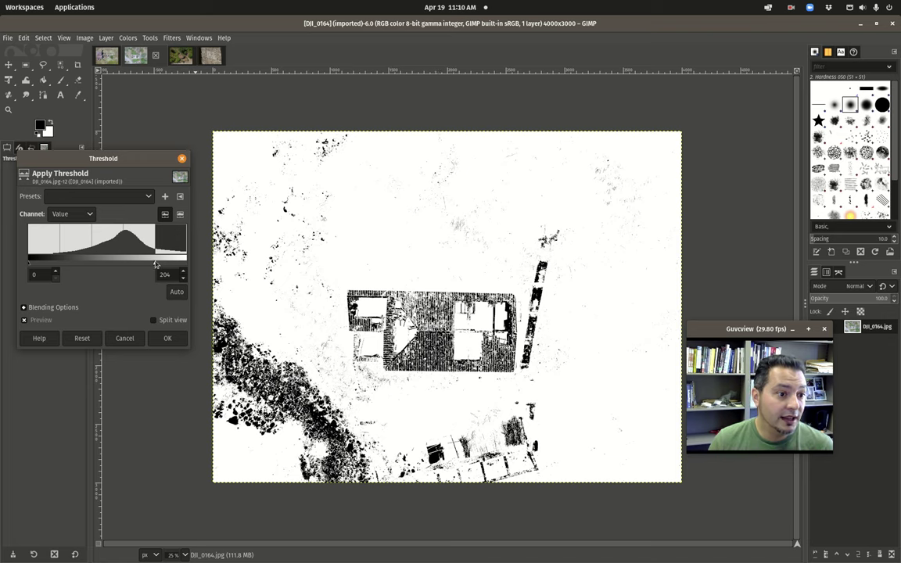
left_click_drag(155, 267, 33, 267)
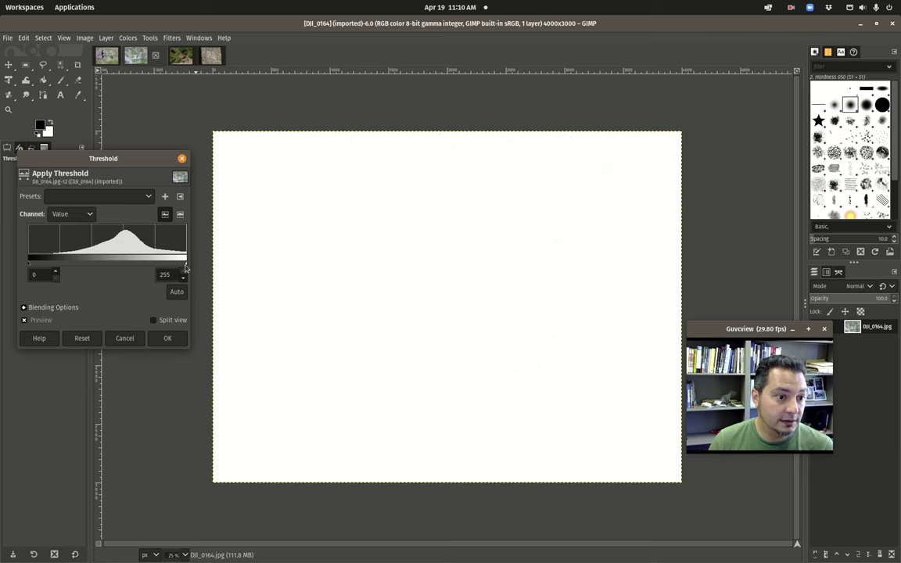
left_click_drag(29, 268, 97, 269)
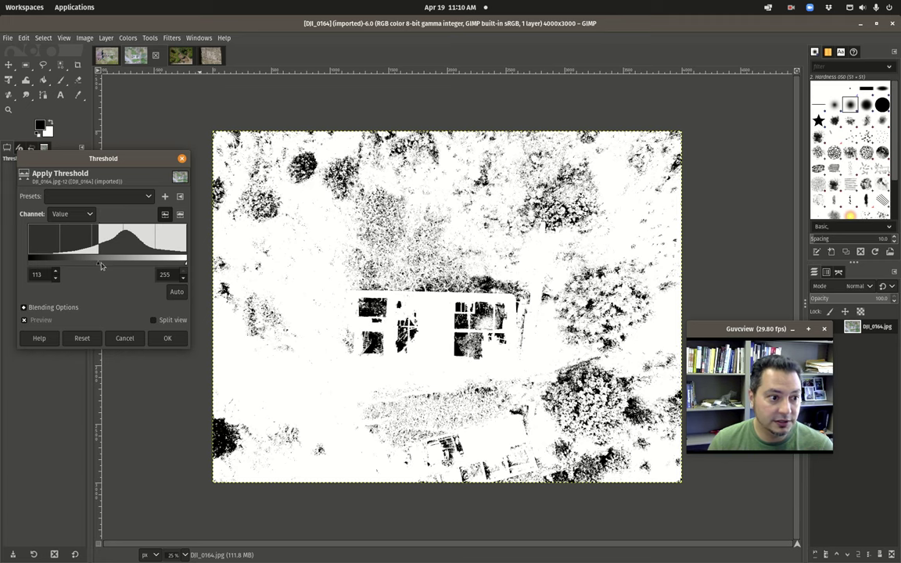
left_click_drag(100, 266, 2, 247)
Step: Try the threshold on the Red channel with a range of 6–201
left_click(88, 213)
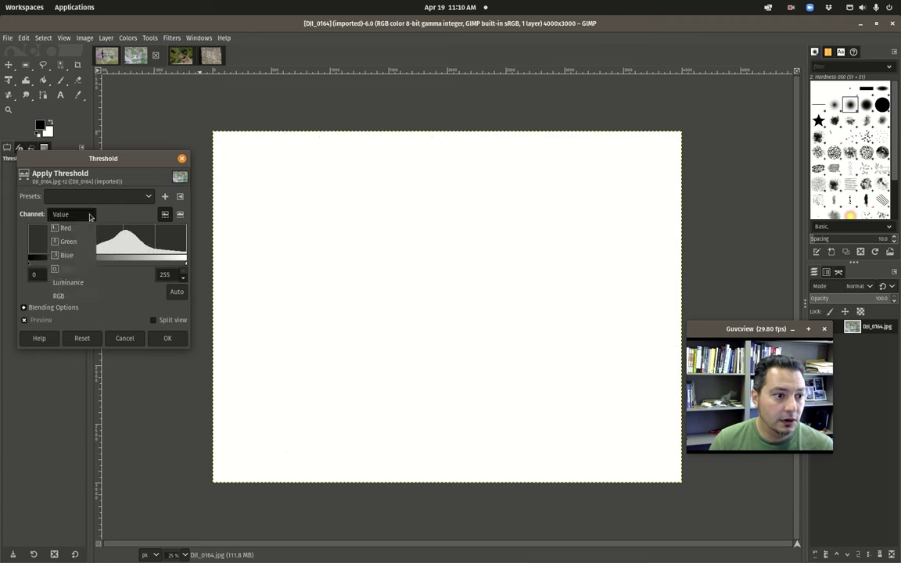
left_click(69, 228)
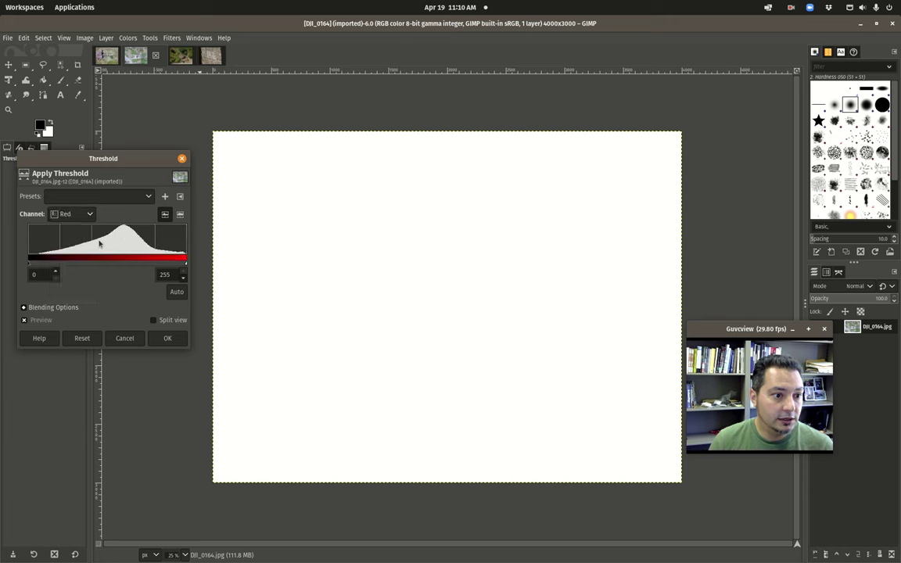
left_click_drag(185, 264, 150, 266)
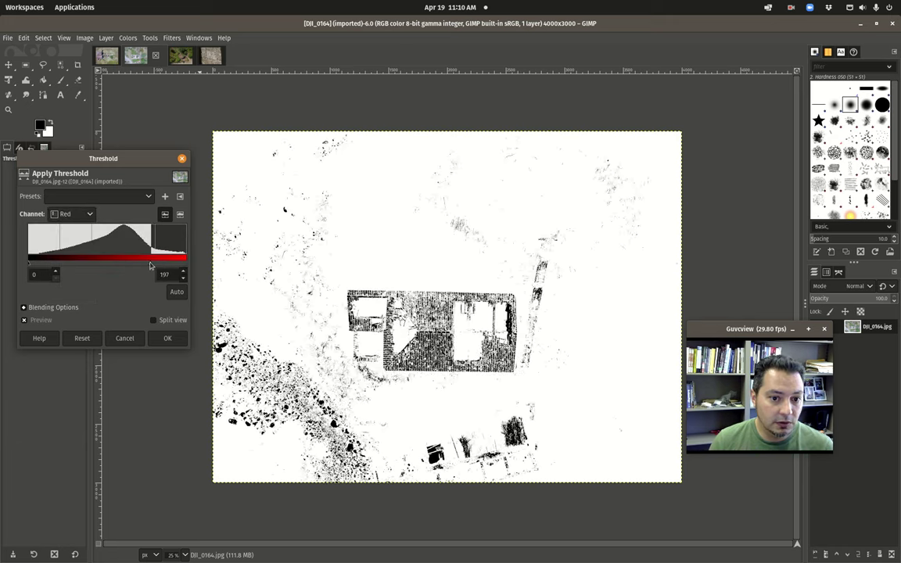
mouse_move(29, 264)
left_mouse_down()
mouse_move(43, 268)
mouse_move(32, 268)
left_mouse_up()
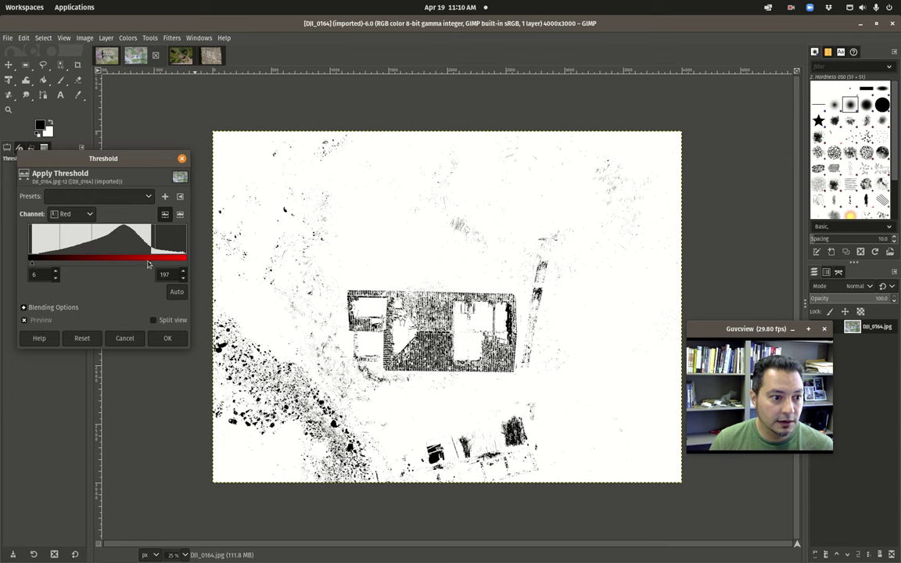
mouse_move(150, 265)
left_mouse_down()
mouse_move(129, 266)
mouse_move(153, 266)
left_mouse_up()
Step: Switch the threshold to the Green channel and set its range to 0–184
left_click(84, 214)
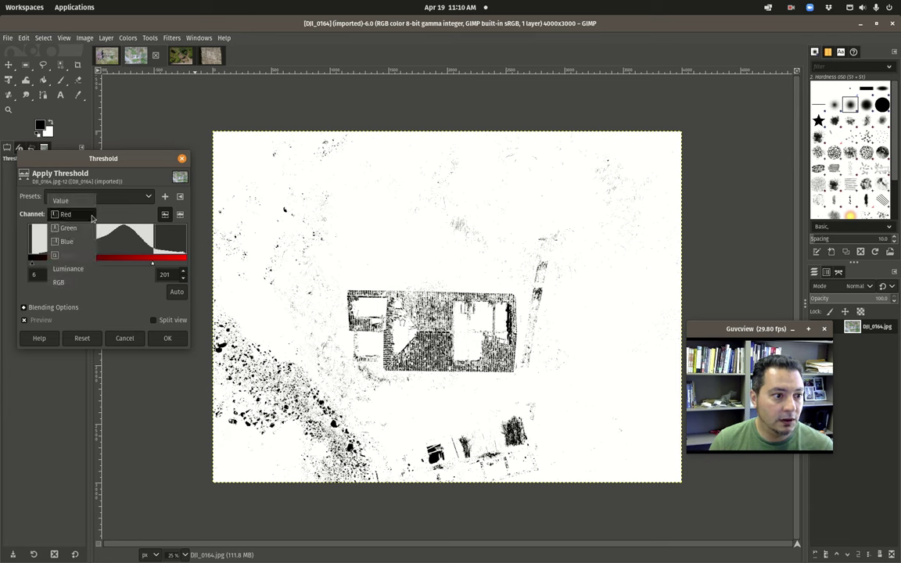
left_click(64, 225)
left_click_drag(151, 266, 142, 263)
left_click_drag(43, 266, 2, 263)
Step: Switch the threshold to the Blue channel, compare it with the Value channel at upper limit 176, and set the Blue upper limit to 188
left_click(70, 214)
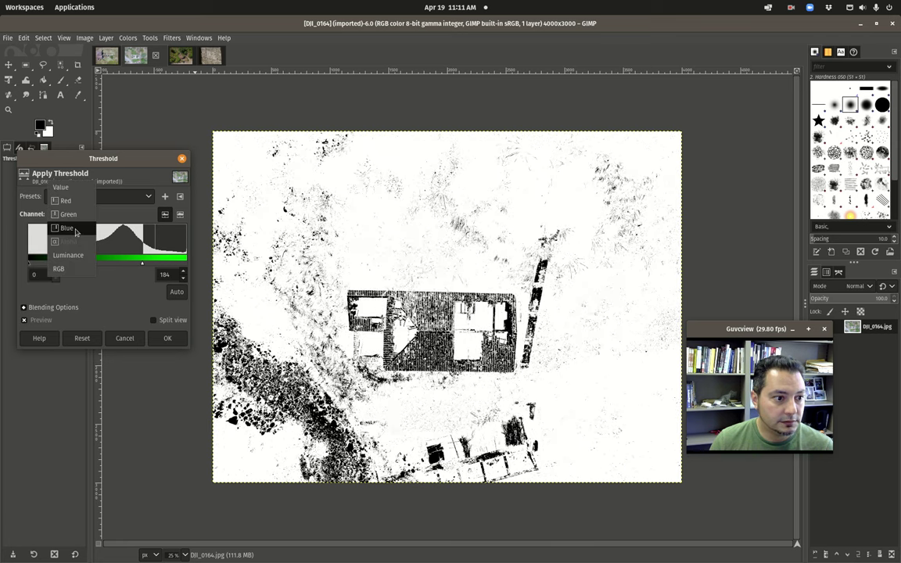
left_click(69, 227)
mouse_move(141, 267)
left_mouse_down()
mouse_move(161, 267)
mouse_move(137, 267)
left_mouse_up()
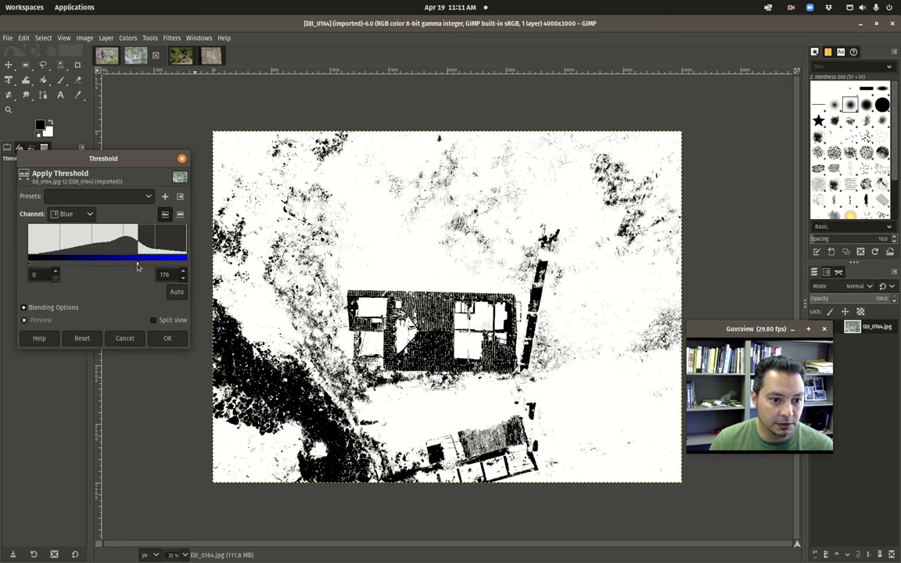
left_click(90, 217)
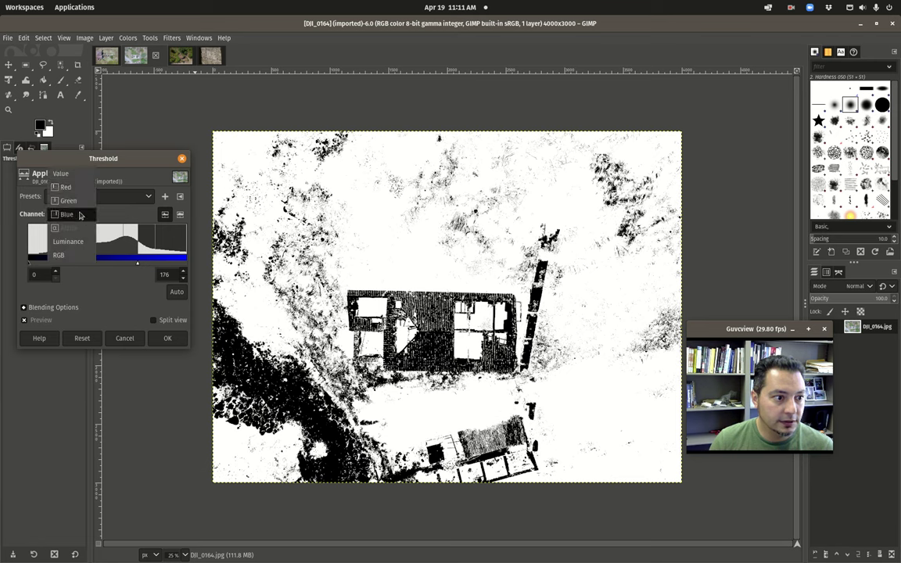
left_click(63, 159)
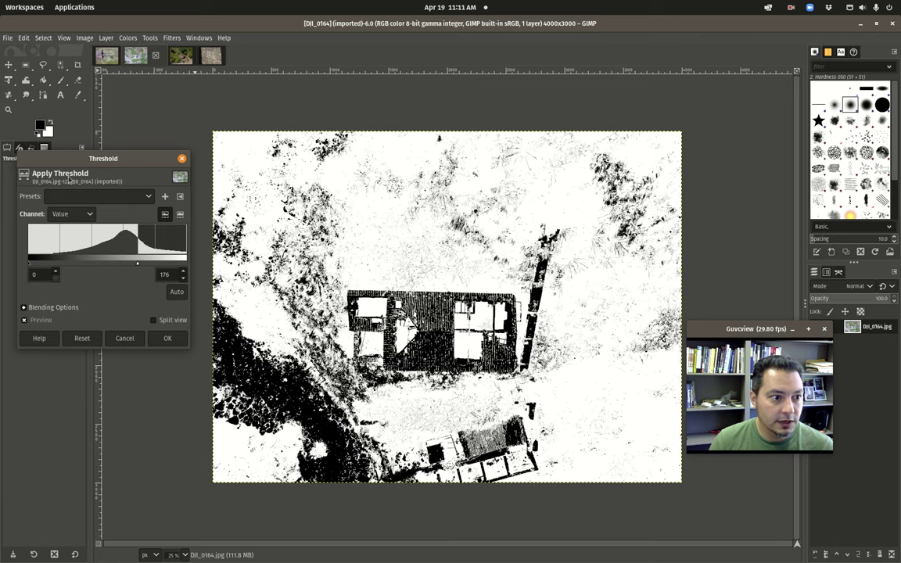
left_click(68, 213)
left_click(67, 255)
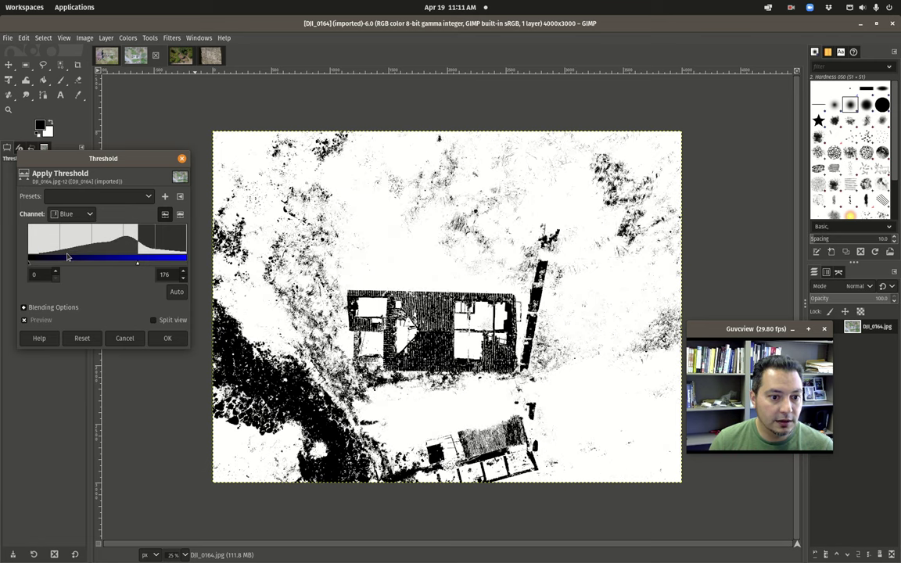
left_click_drag(138, 266, 144, 266)
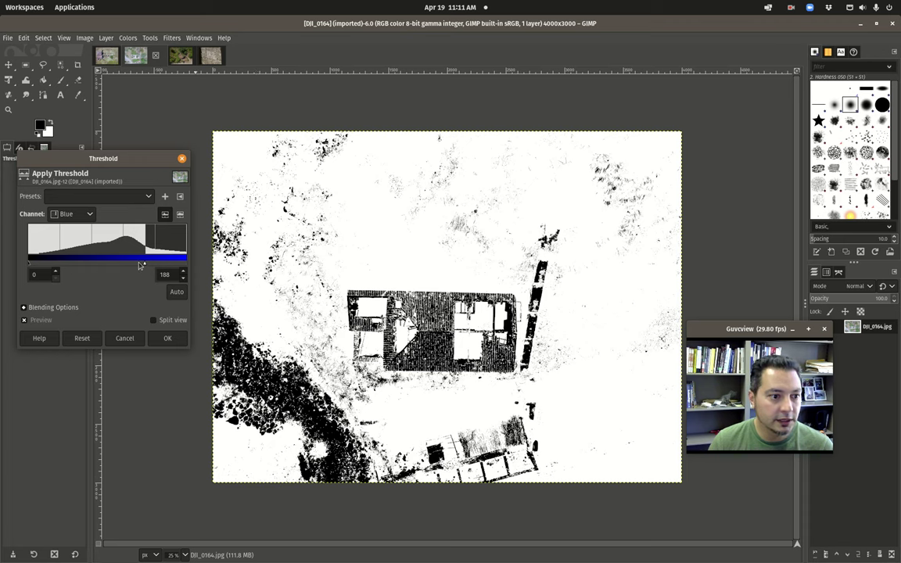
Step: Raise the Blue channel threshold's upper limit to 214 and apply the threshold to the image
left_click_drag(155, 265, 150, 266)
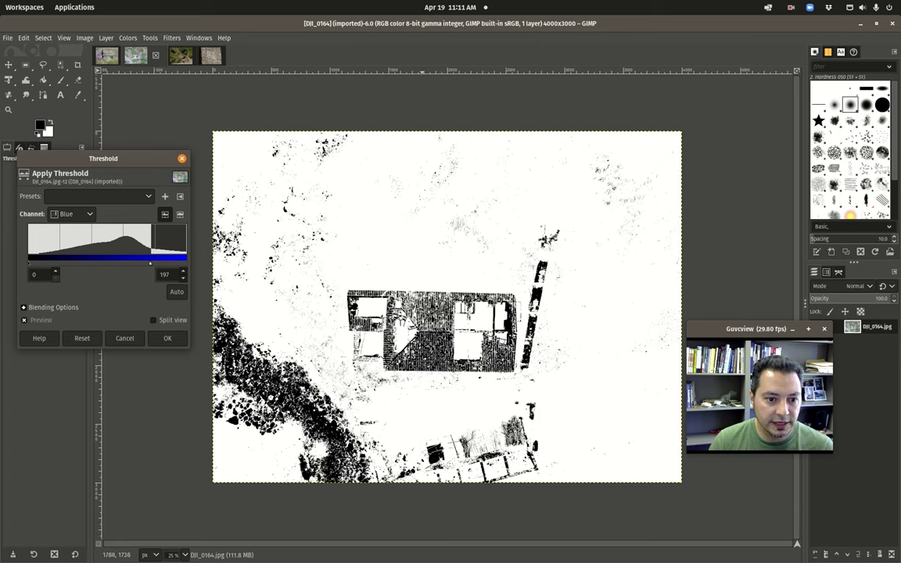
left_click(139, 266)
left_click_drag(156, 264, 161, 264)
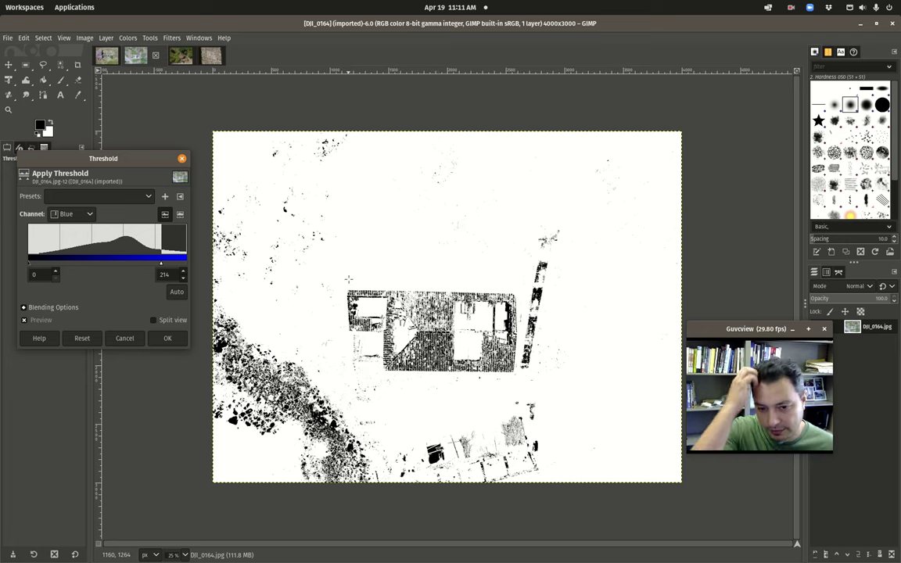
left_click(167, 338)
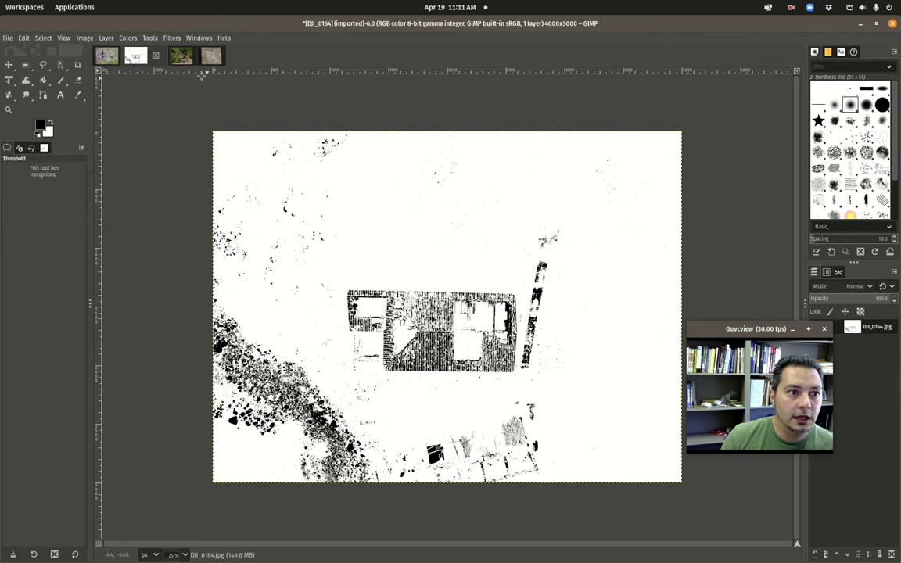
Step: Apply the Dilate filter to the thresholded image to grow its white areas
left_click(172, 39)
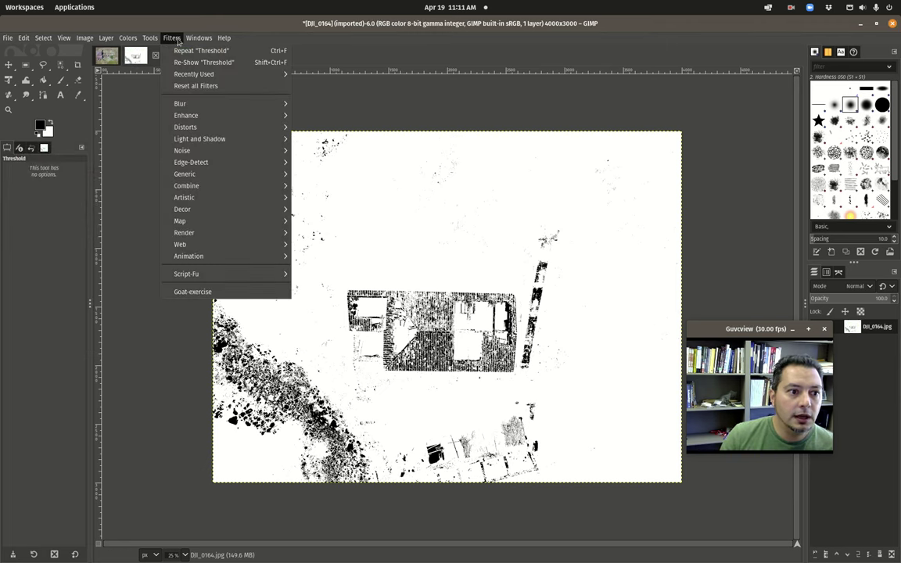
mouse_move(188, 164)
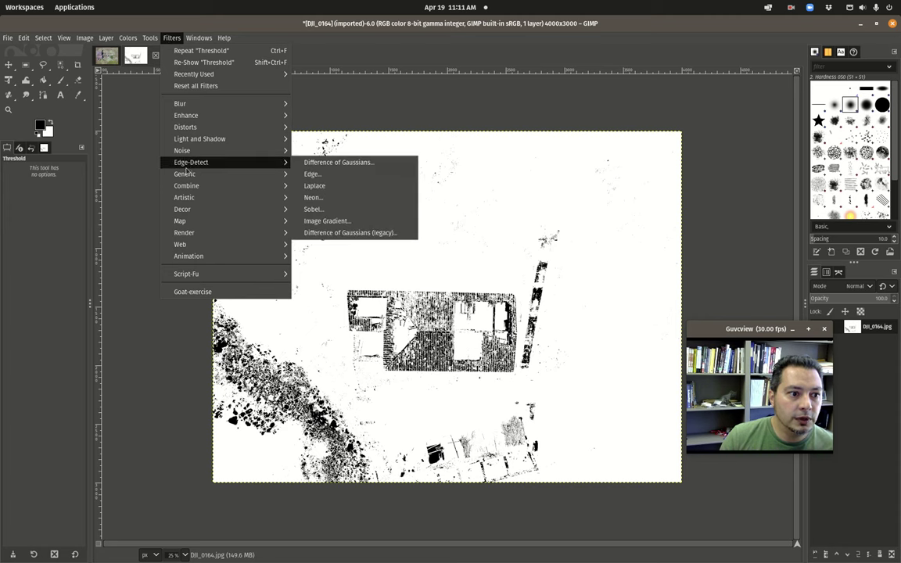
mouse_move(194, 180)
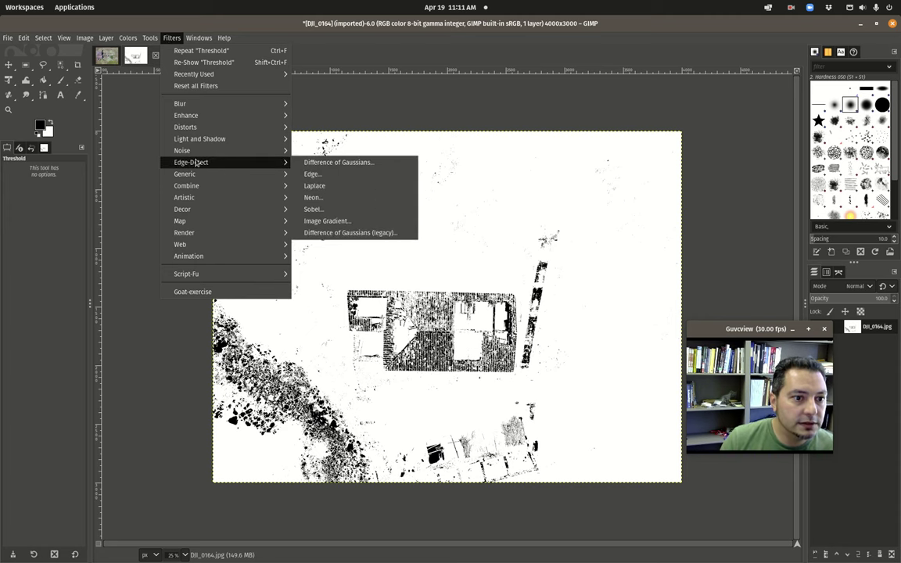
mouse_move(205, 145)
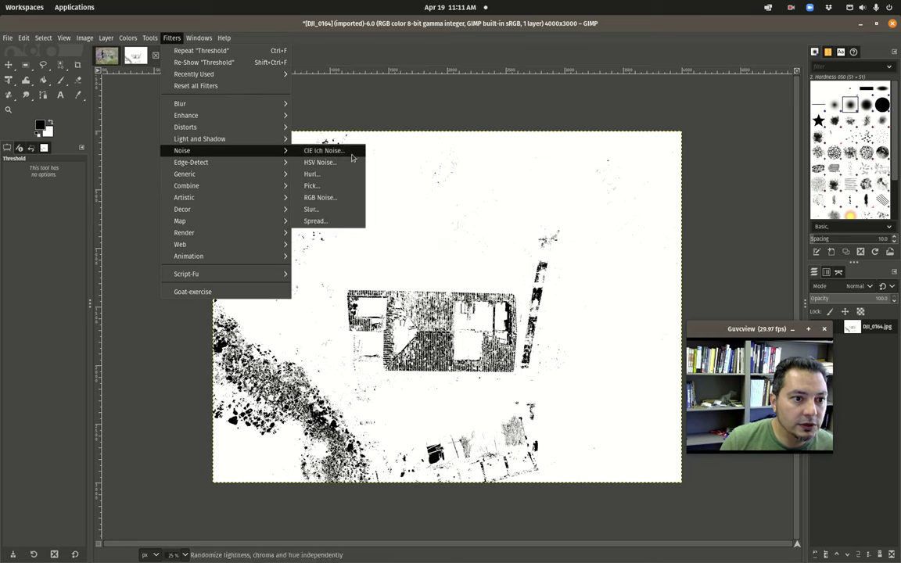
mouse_move(263, 163)
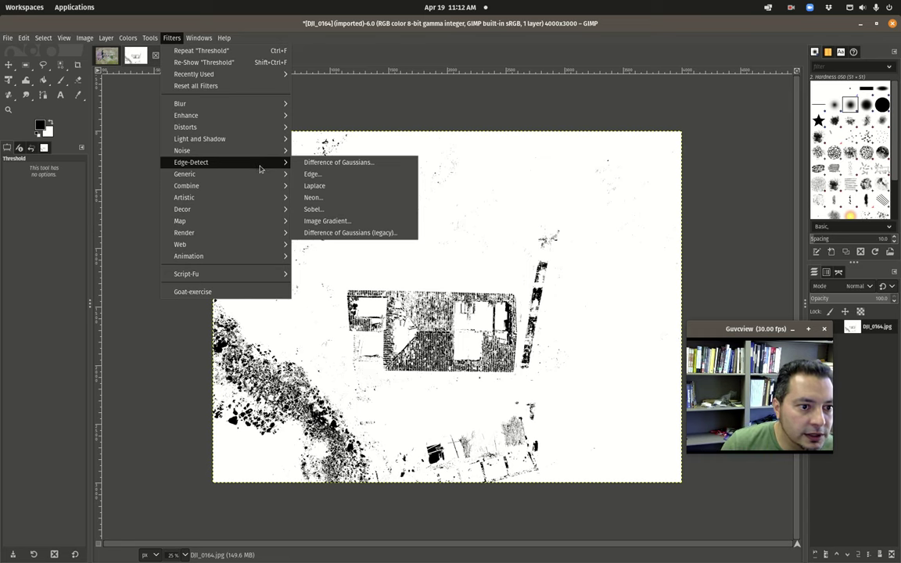
mouse_move(256, 182)
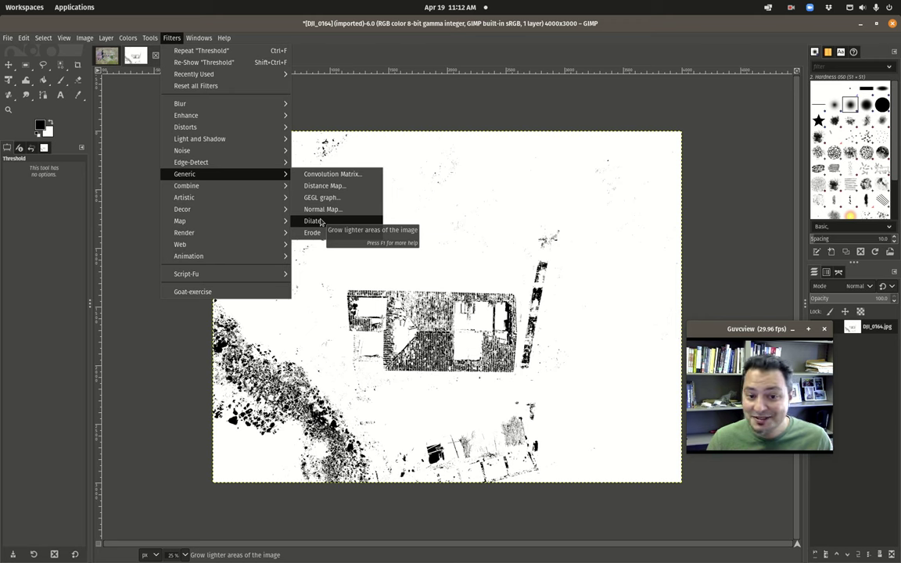
left_click(317, 221)
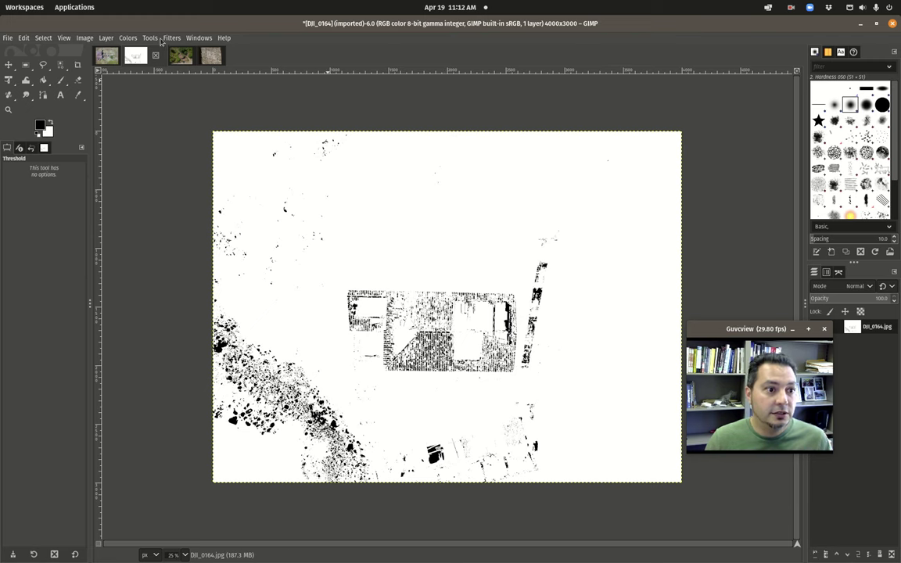
Step: Try a second Dilate pass on the thresholded image and undo it
left_click(170, 38)
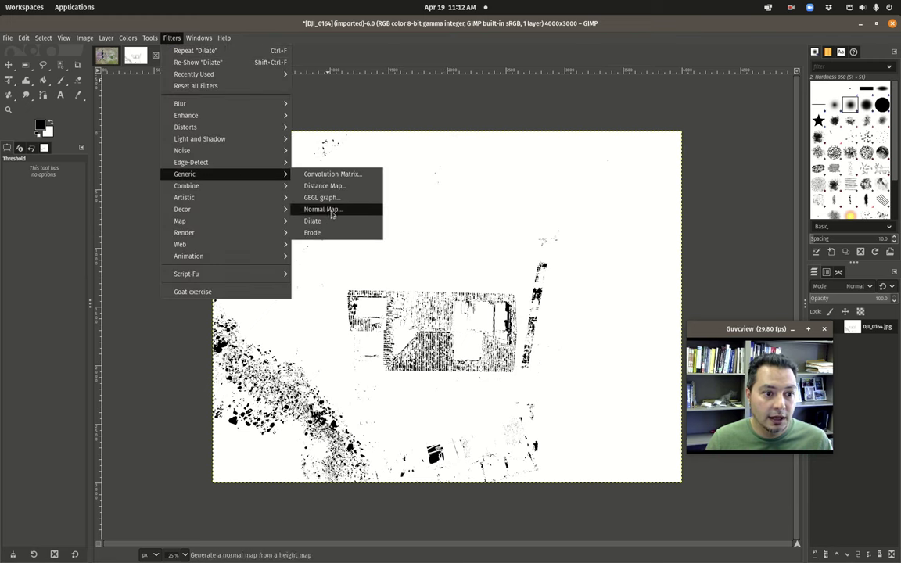
left_click(317, 222)
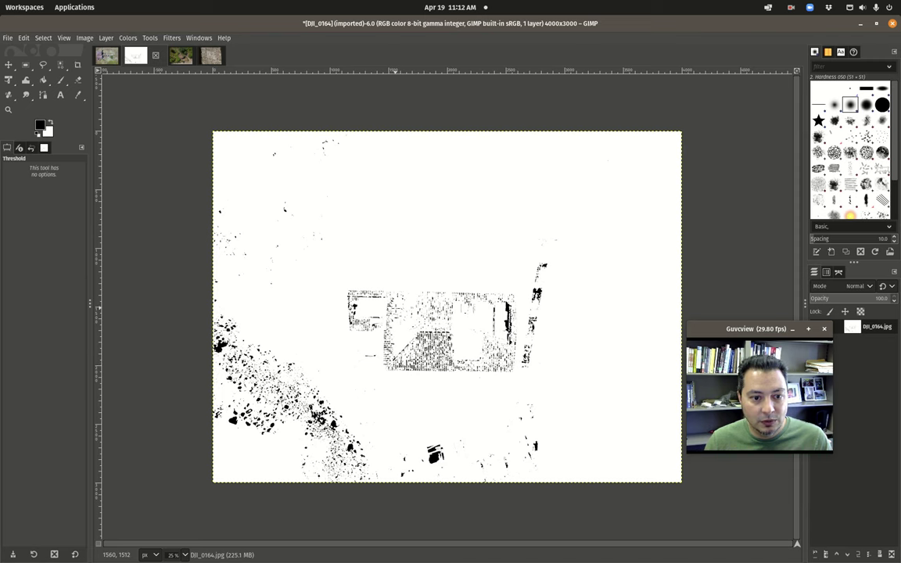
key("ctrl+z")
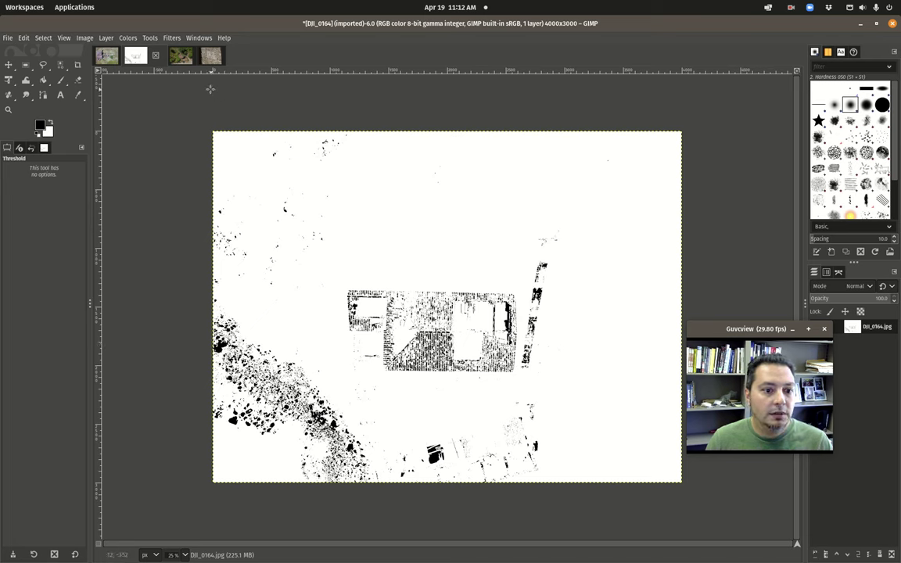
Step: Apply the Erode filter to the dilated image to thicken the remaining black features
left_click(149, 38)
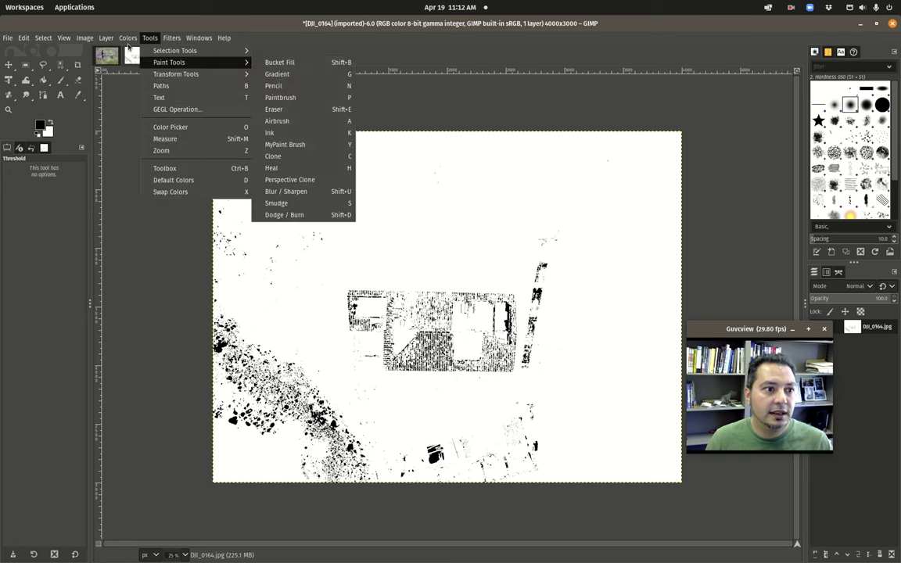
mouse_move(137, 43)
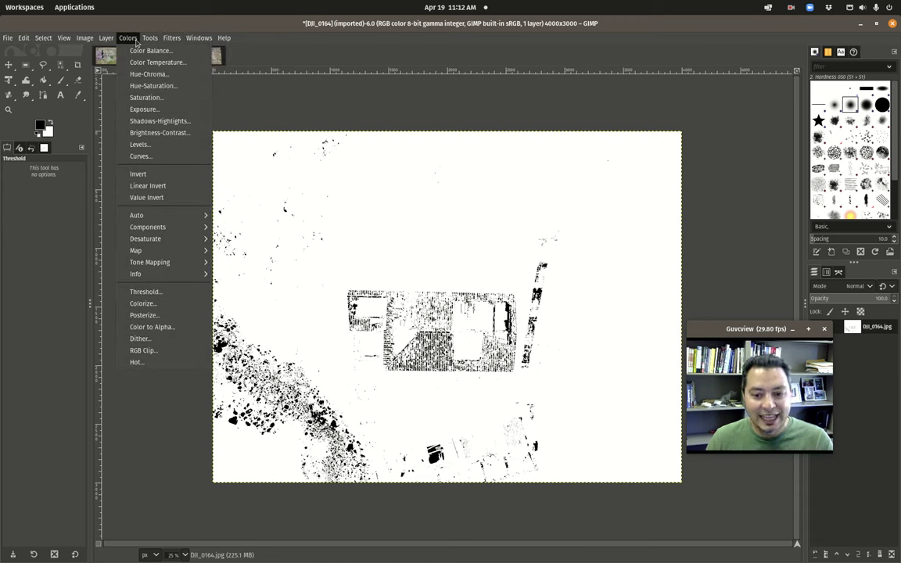
mouse_move(172, 39)
mouse_move(258, 176)
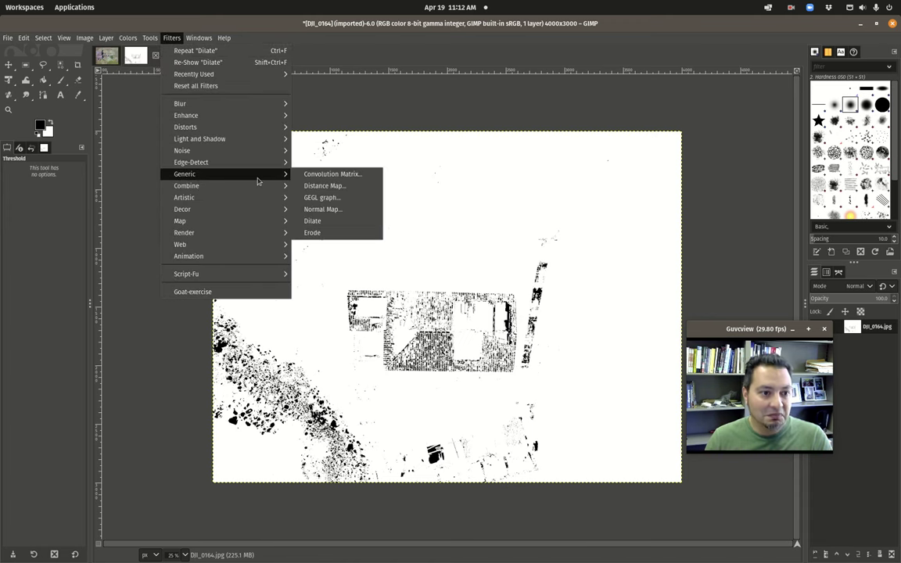
left_click(338, 233)
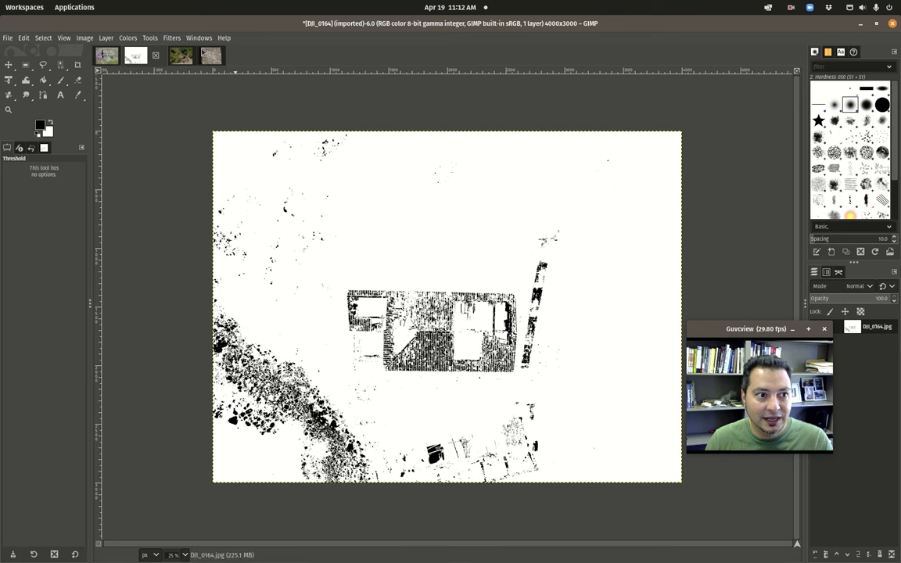
Step: Run another Dilate pass followed by another Erode pass on the black-and-white image
left_click(153, 38)
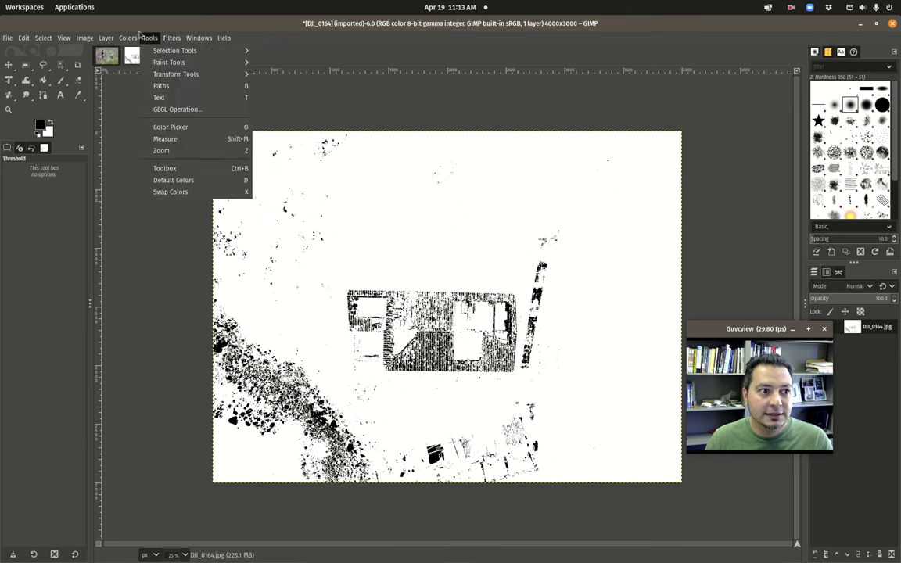
mouse_move(172, 37)
mouse_move(225, 173)
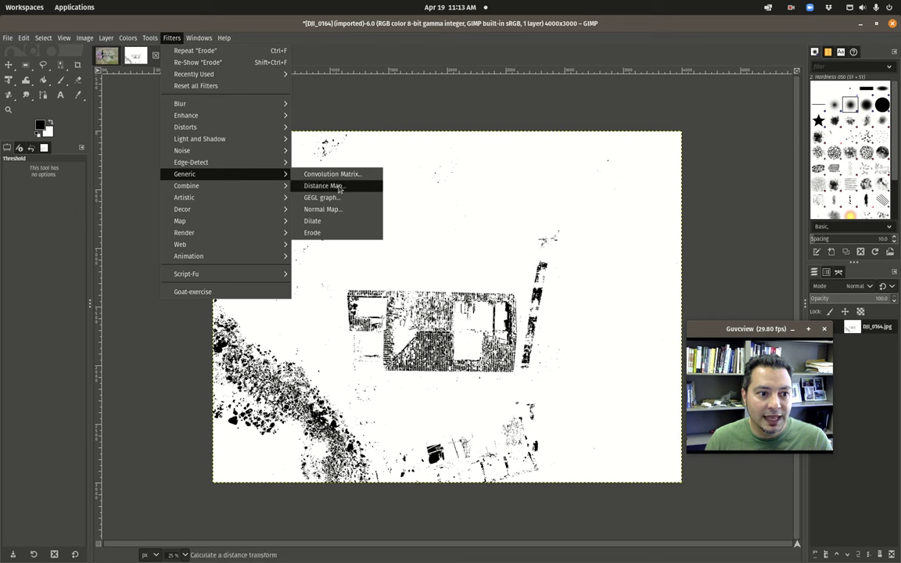
left_click(327, 220)
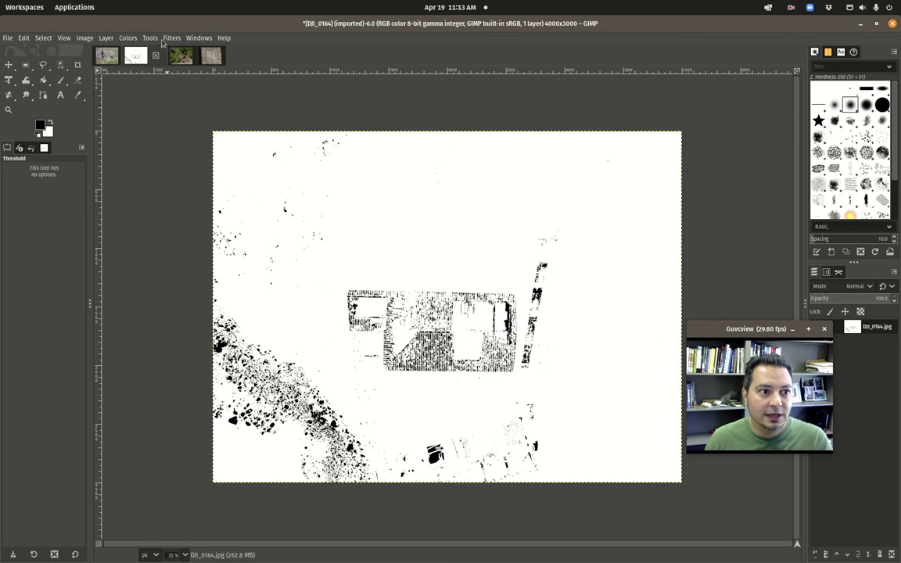
left_click(171, 37)
mouse_move(250, 197)
mouse_move(225, 175)
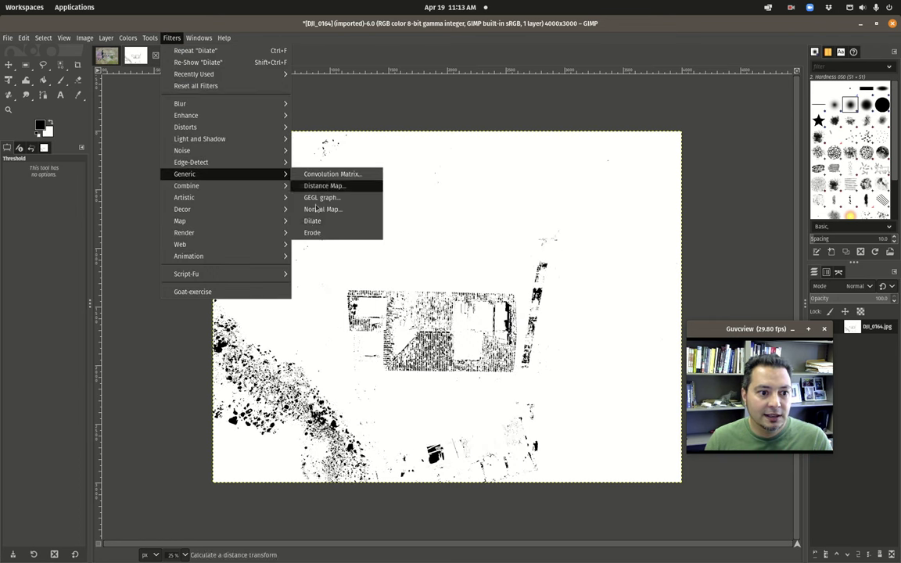
left_click(318, 233)
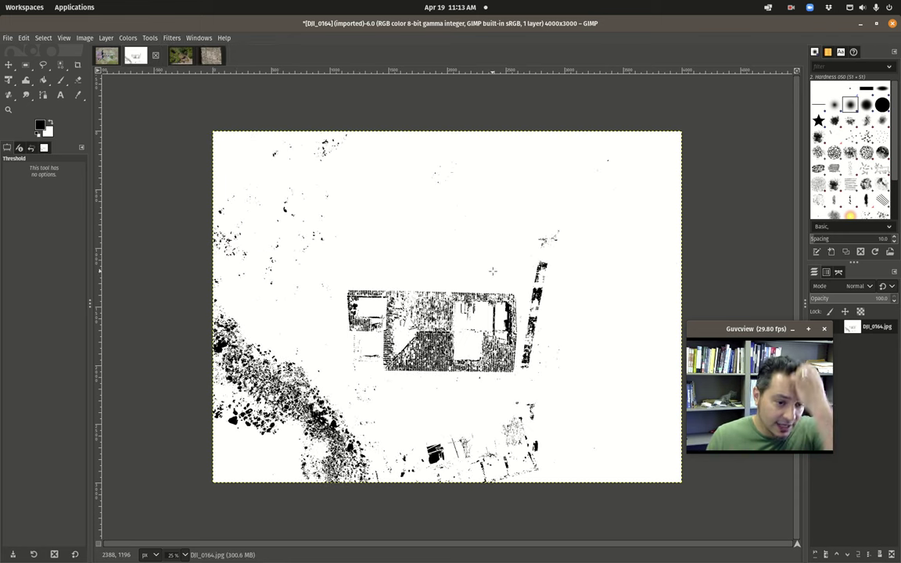
Step: Free-select a loose outline around the building and the narrow strip beside it, invert the selection, and clear everything outside
left_click(46, 68)
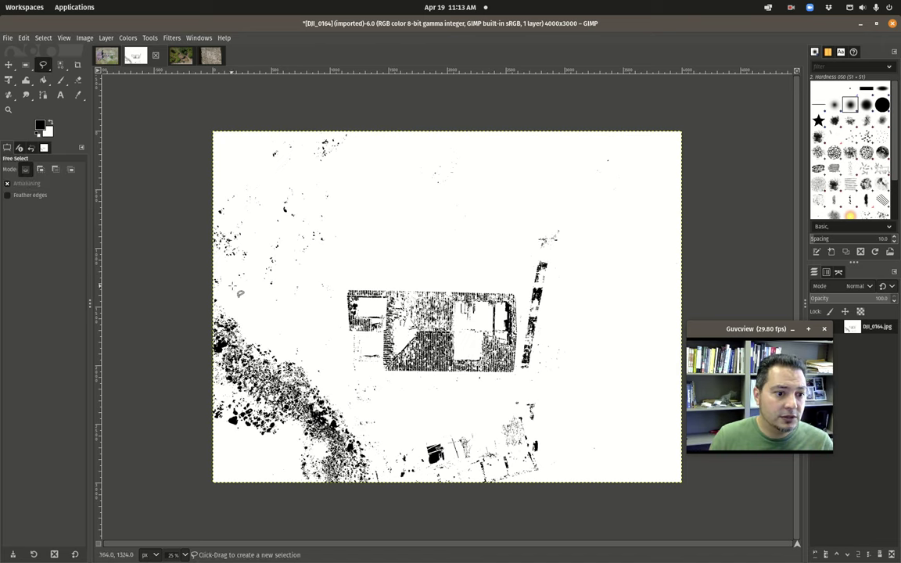
mouse_move(348, 262)
left_mouse_down()
mouse_move(336, 372)
mouse_move(377, 390)
mouse_move(457, 389)
mouse_move(551, 377)
mouse_move(583, 262)
mouse_move(577, 221)
mouse_move(546, 221)
mouse_move(517, 252)
mouse_move(473, 268)
mouse_move(344, 261)
left_mouse_up()
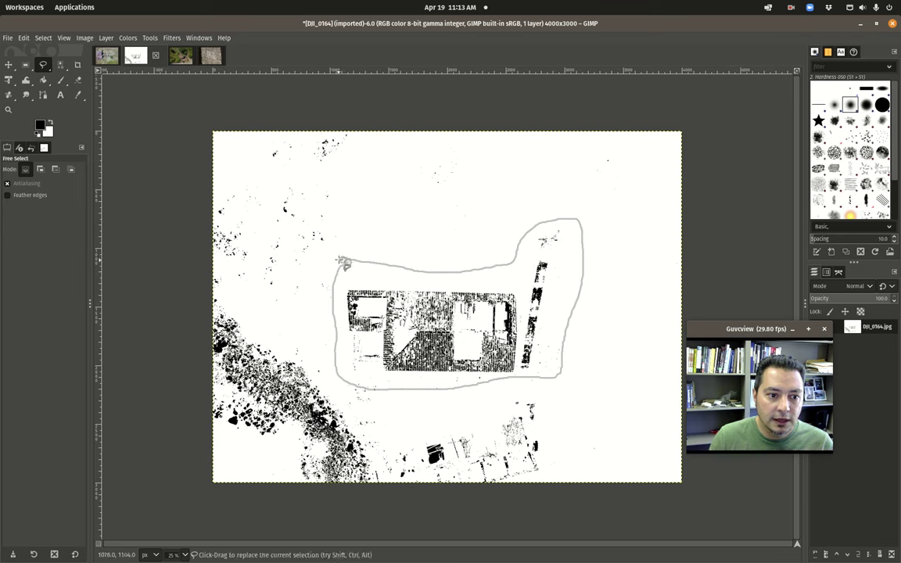
key("Return")
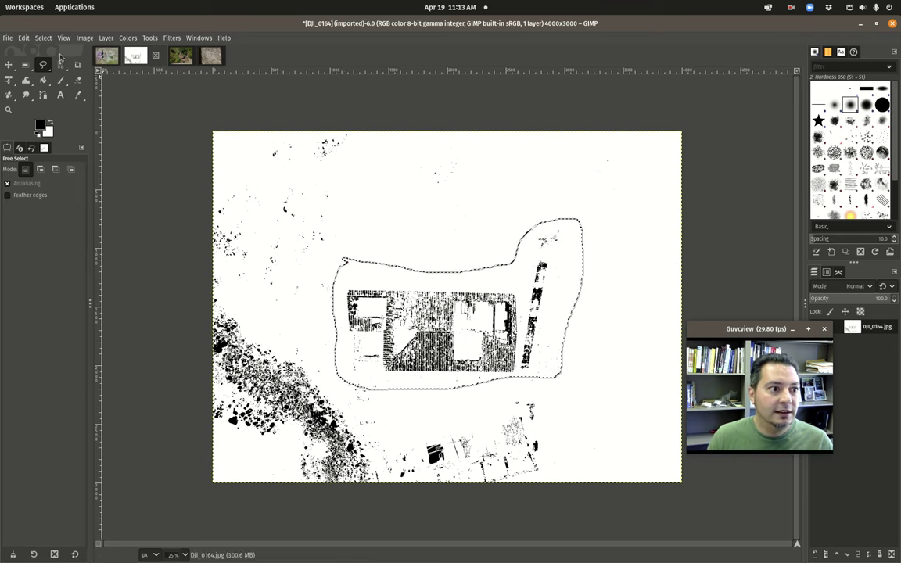
left_click(43, 40)
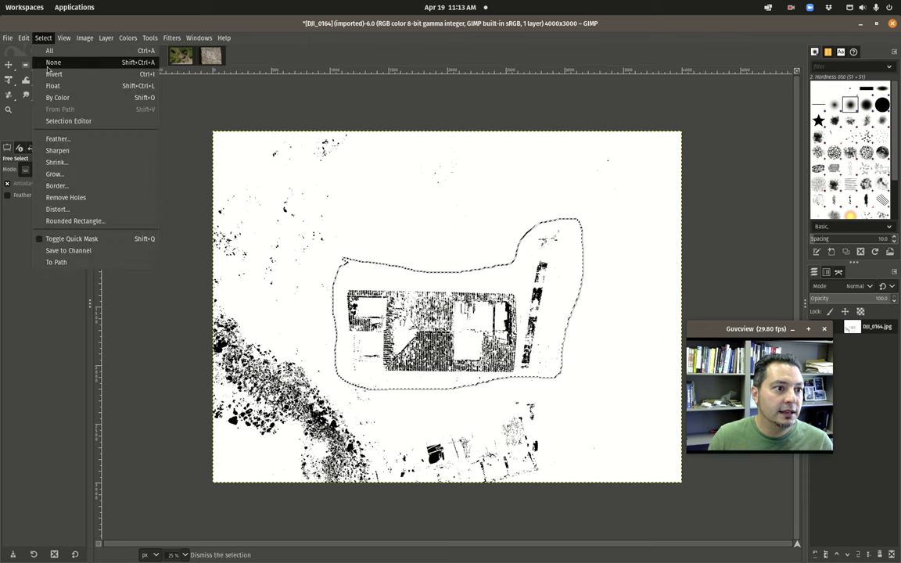
left_click(52, 74)
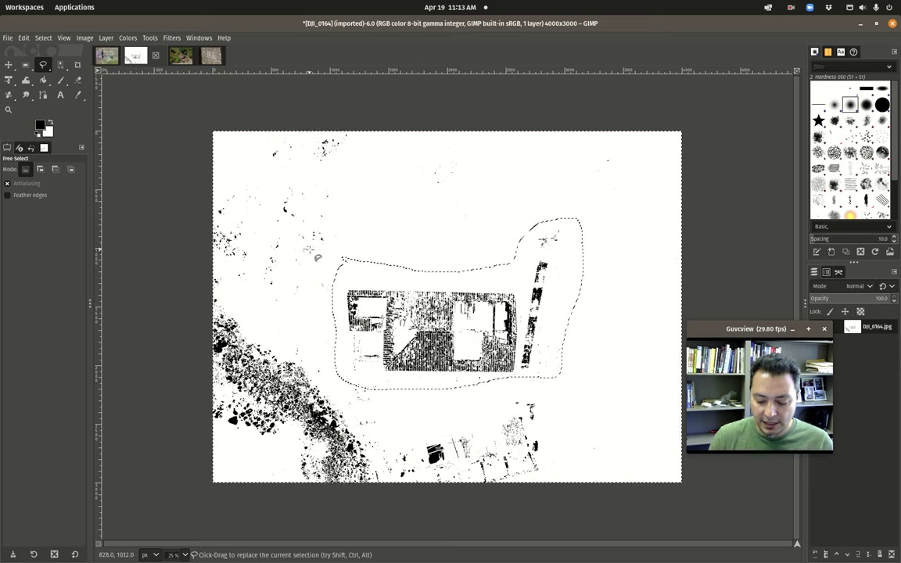
key("Delete")
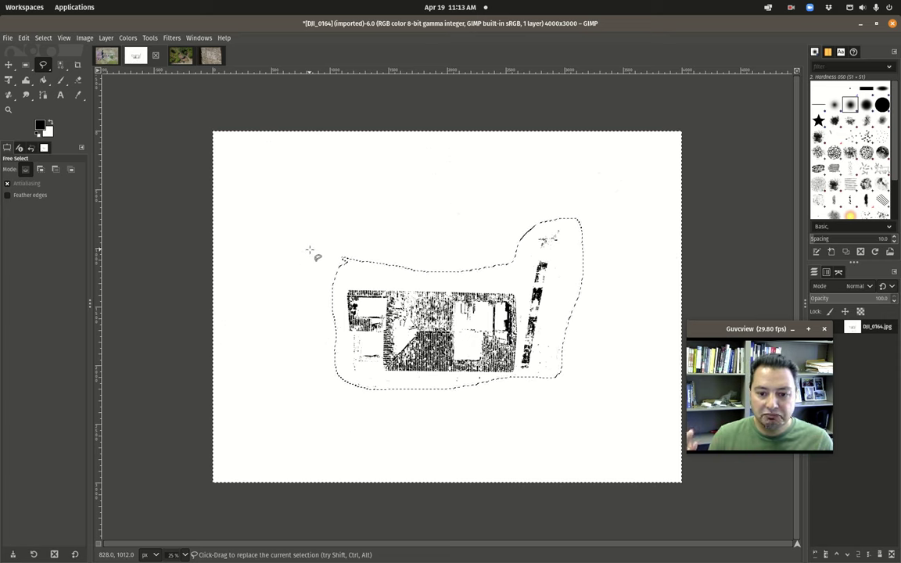
Step: Free-select a tighter outline around the building and strip, clear everything outside it by inverting the selection, and deselect
left_click(352, 284)
mouse_move(352, 285)
left_mouse_down()
mouse_move(341, 336)
mouse_move(352, 370)
mouse_move(472, 394)
left_mouse_up()
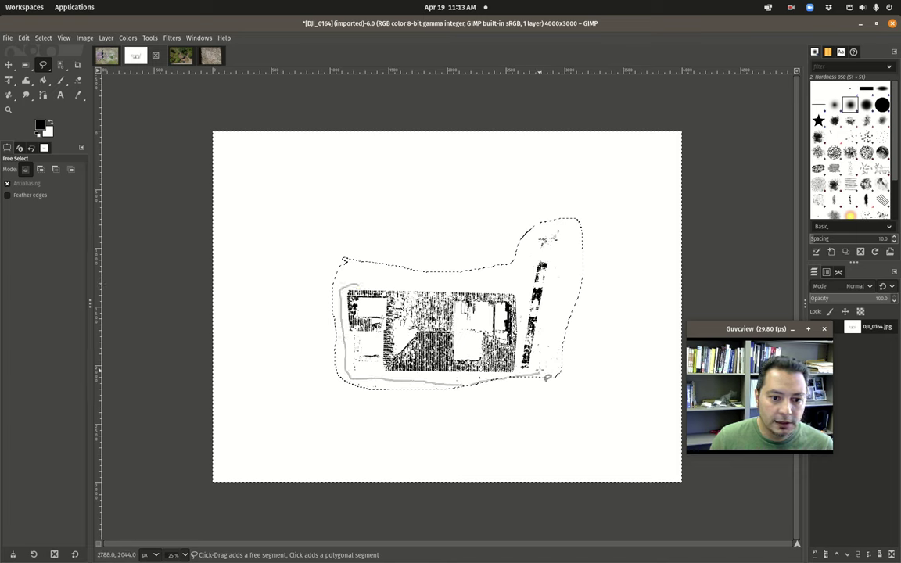
mouse_move(545, 338)
left_mouse_down()
mouse_move(555, 269)
mouse_move(540, 254)
mouse_move(503, 282)
mouse_move(352, 284)
left_mouse_up()
key("Return")
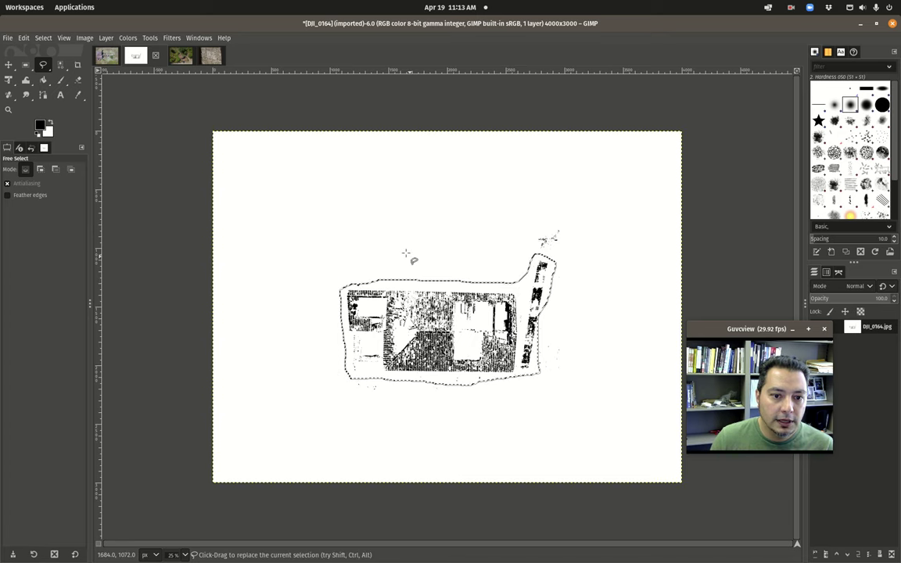
left_click(42, 38)
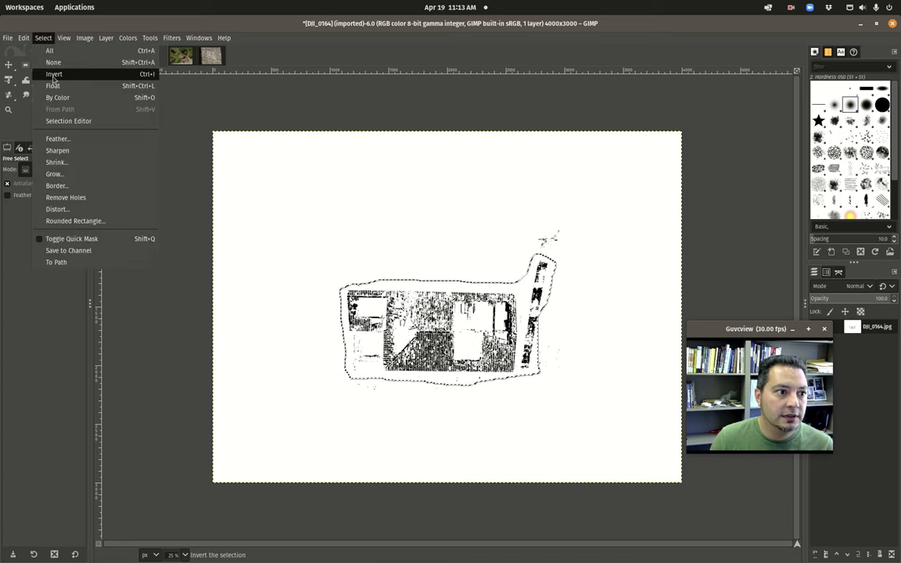
left_click(53, 75)
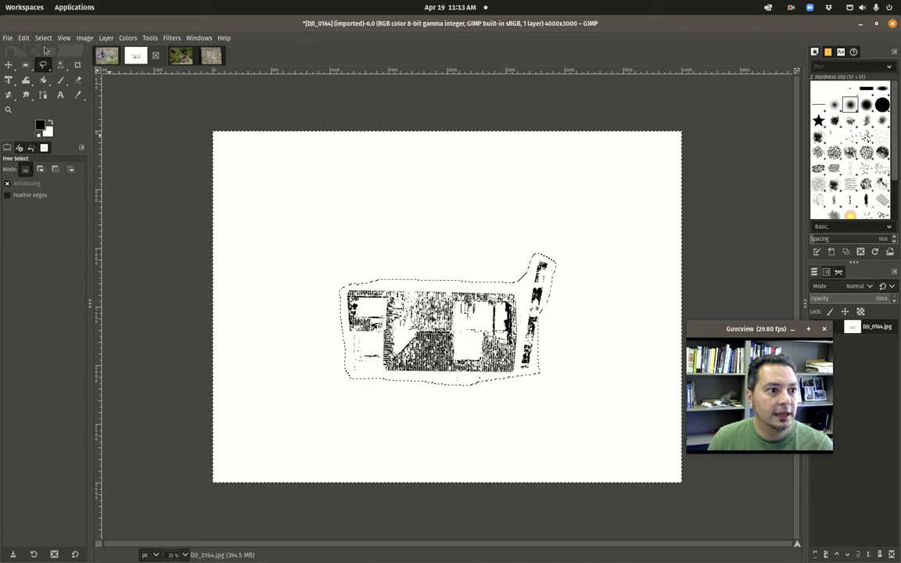
left_click(40, 38)
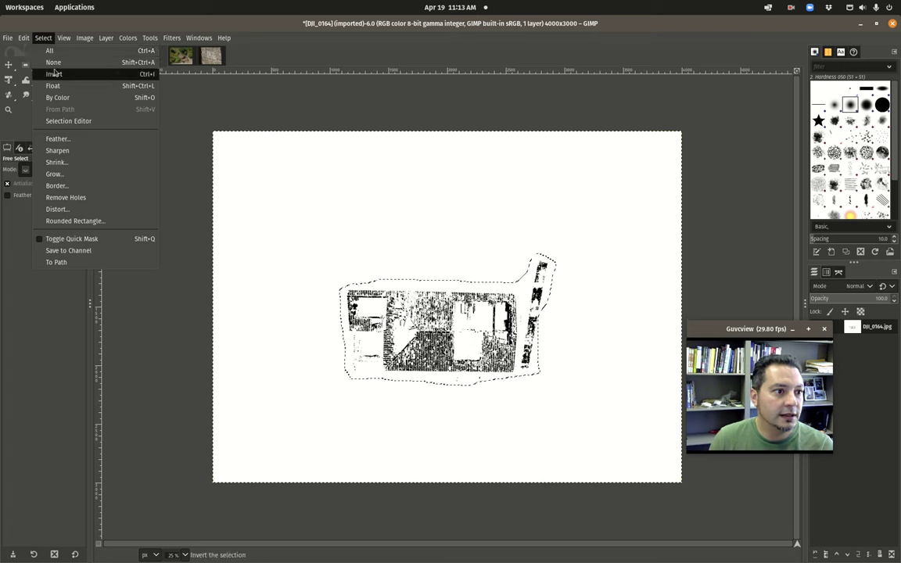
left_click(55, 67)
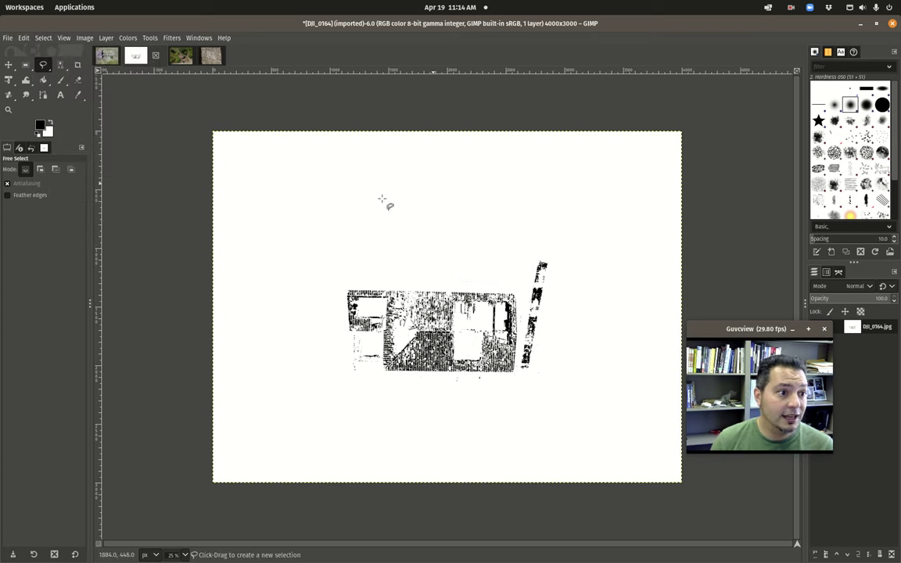
Step: Paint out the stray black specks below the building with the Paintbrush in white at size 15
left_click(50, 122)
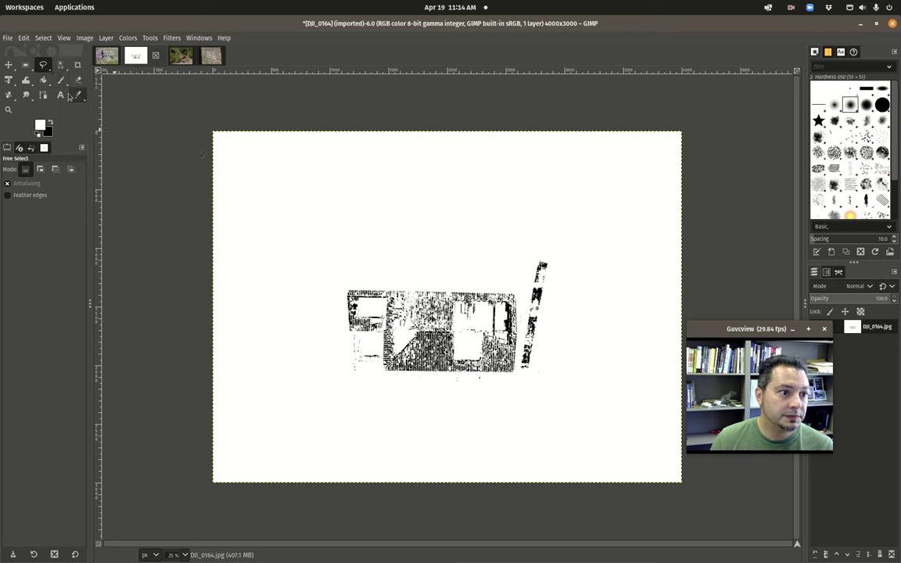
left_click(62, 80)
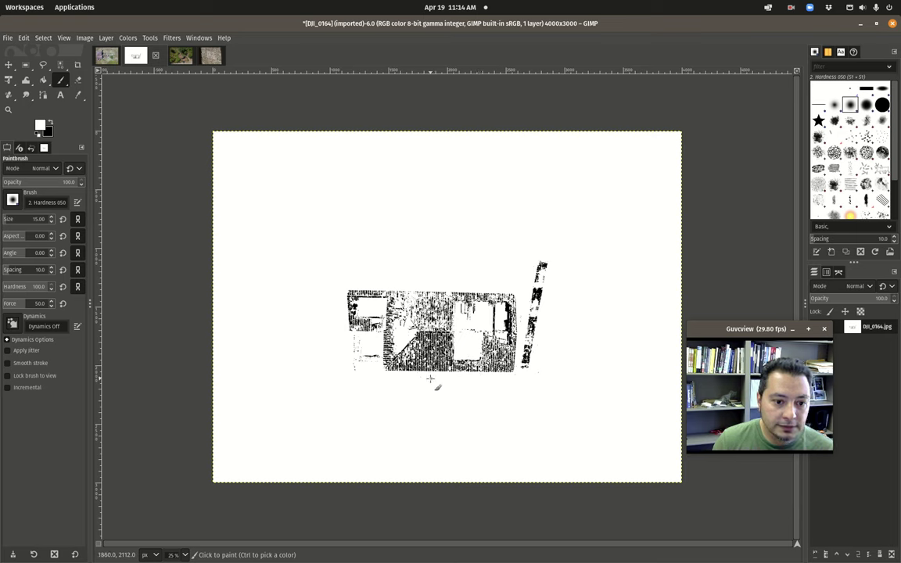
left_click(548, 378)
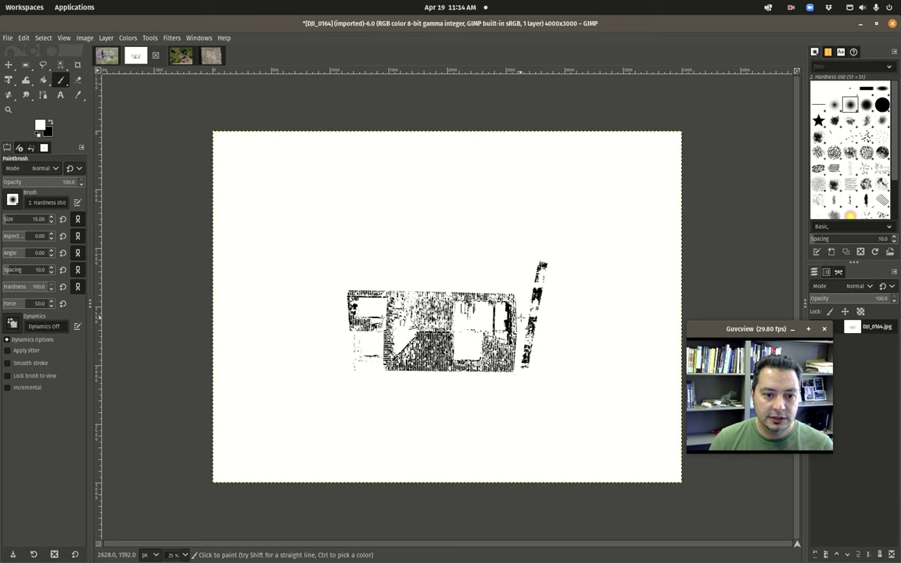
Step: Switch to the DJI_0449 image and crop it to 1760 x 1548 px around the circular stone ruin
left_click(181, 54)
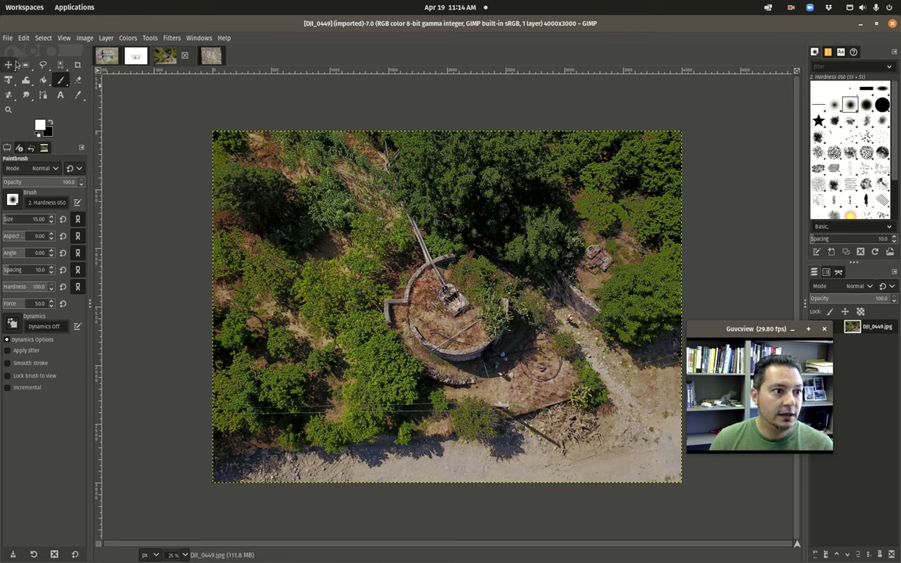
left_click(78, 64)
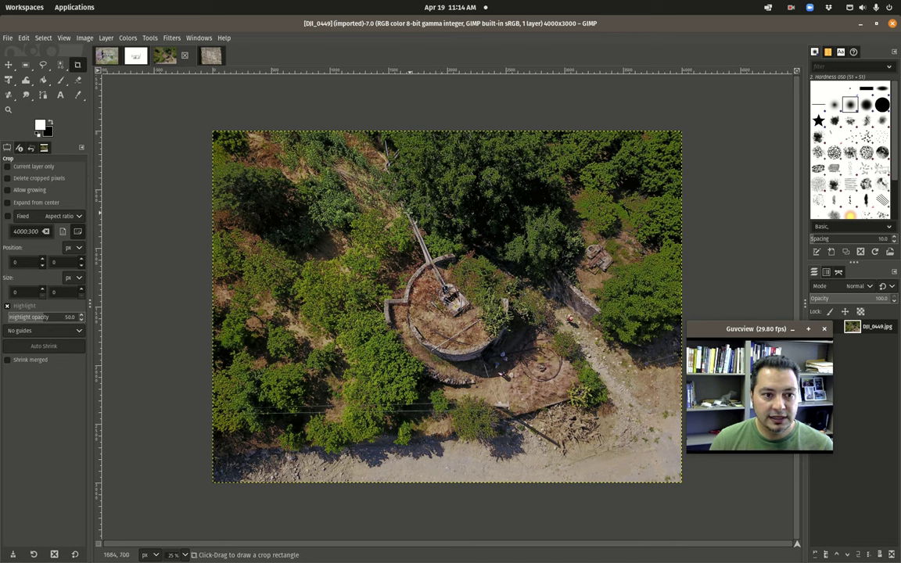
left_click_drag(356, 223, 562, 403)
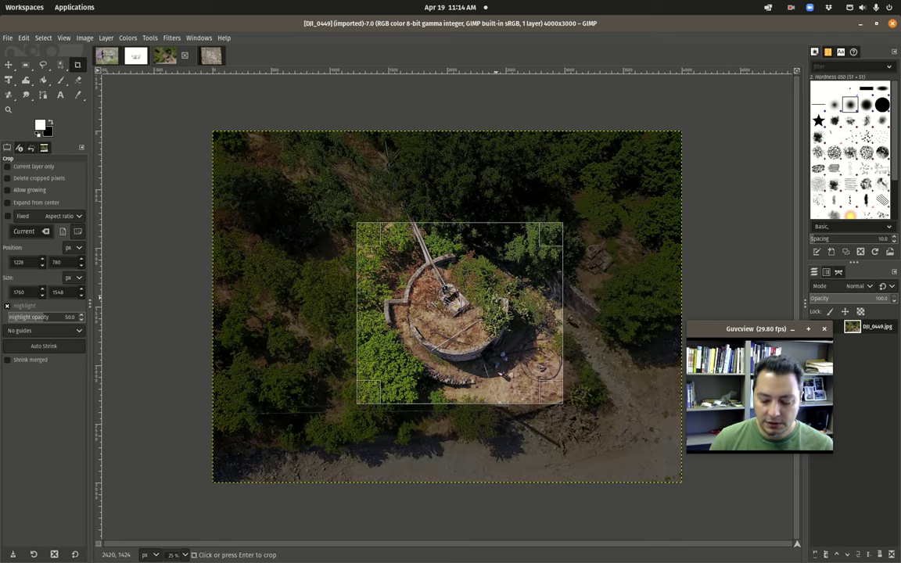
key("Return")
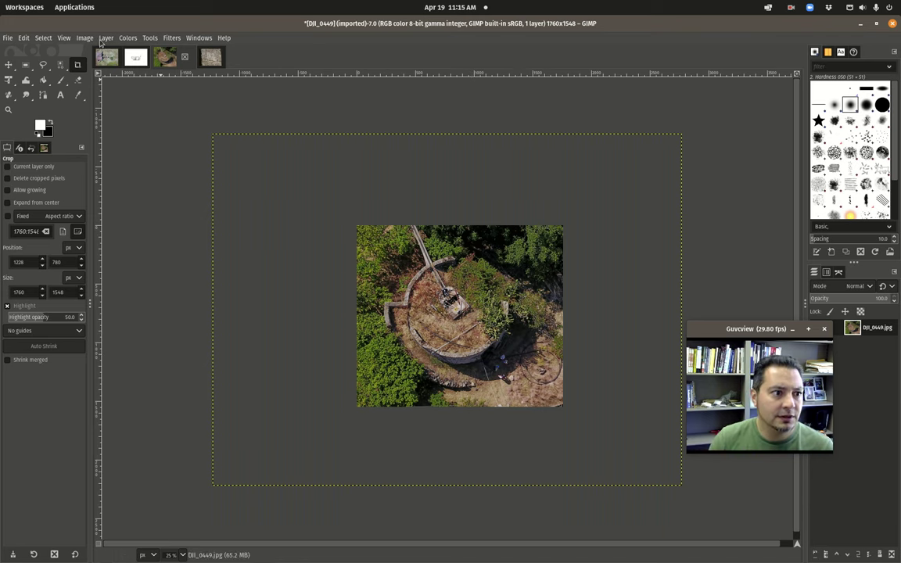
Step: Try Select by Color on the stone wall at threshold 35, raise the threshold to 117.9, and clear the selection
left_click(57, 66)
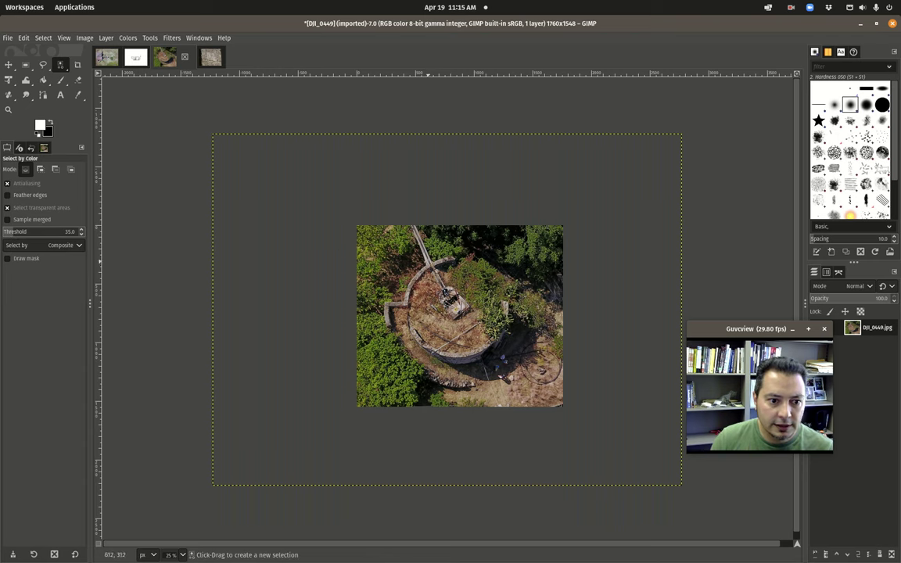
left_click(426, 264)
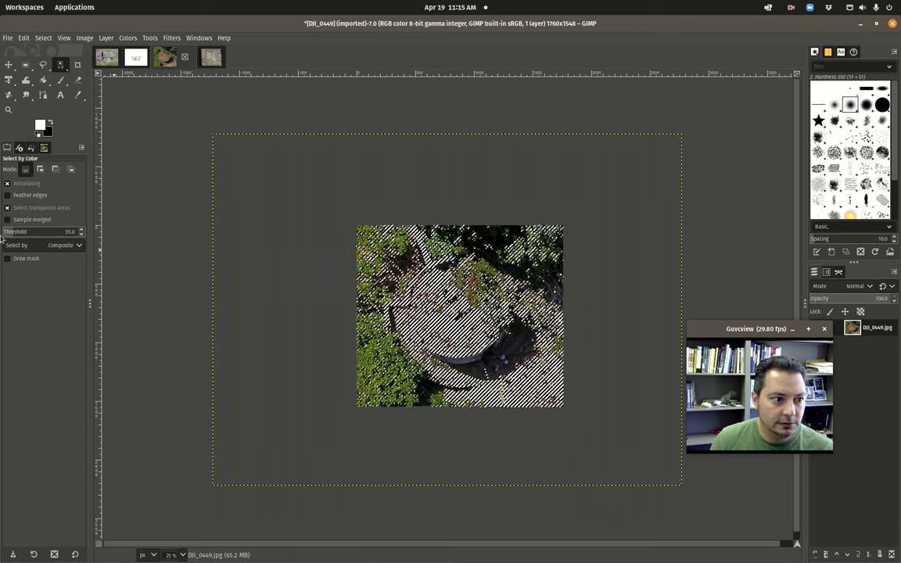
left_click_drag(14, 232, 37, 231)
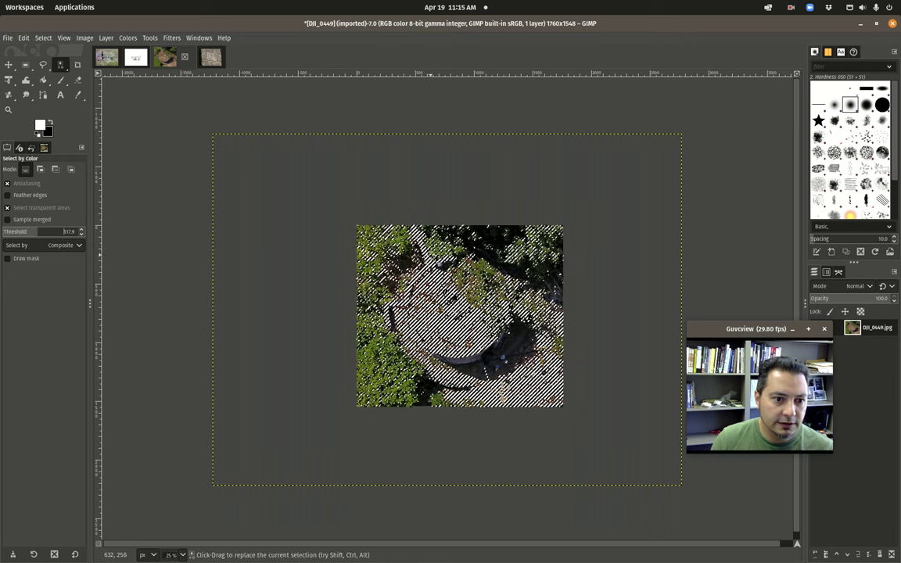
left_click(344, 247)
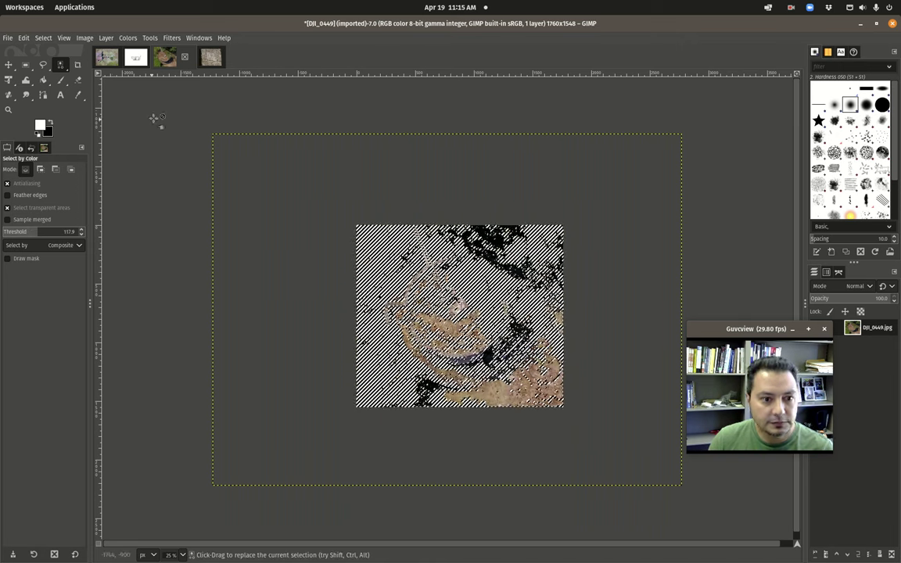
left_click(24, 37)
mouse_move(43, 38)
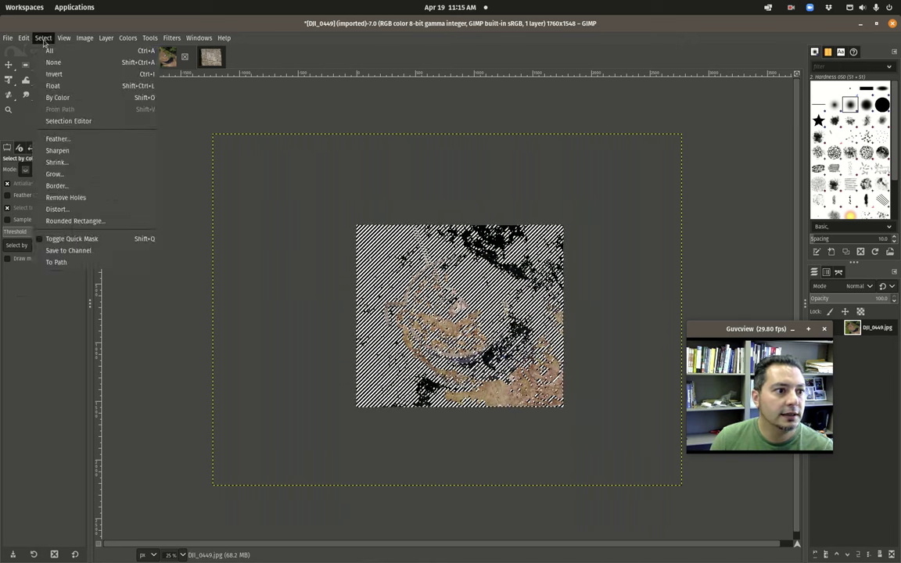
left_click(133, 62)
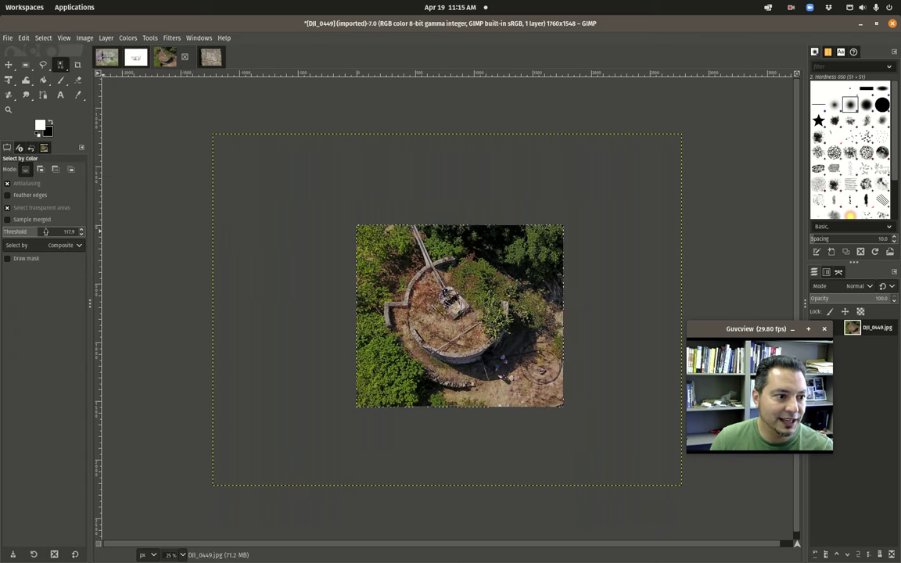
Step: Try selecting the stone wall by color at thresholds 19.3 and 22.3, clearing the selection after each attempt
left_click_drag(32, 232, 9, 233)
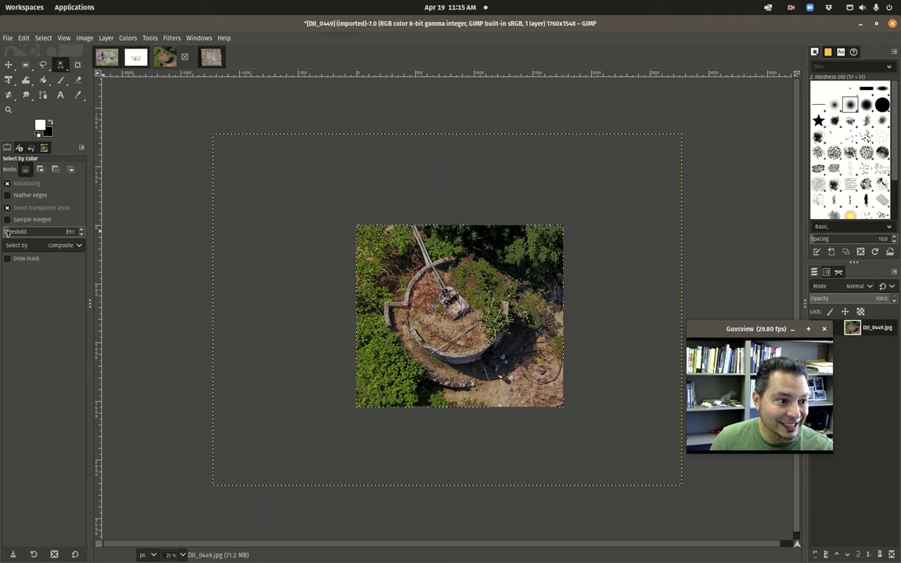
left_click(405, 299)
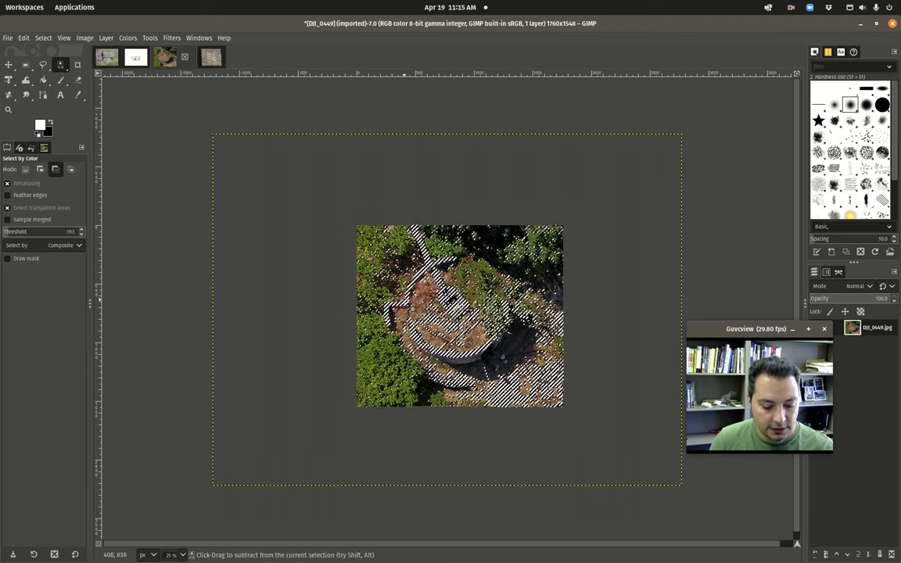
key("ctrl+shift+a")
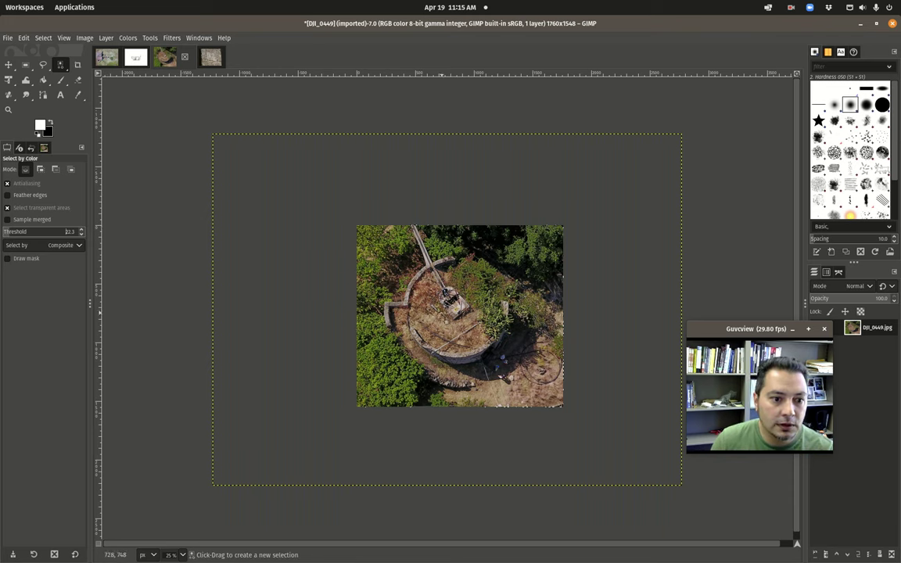
left_click(365, 342)
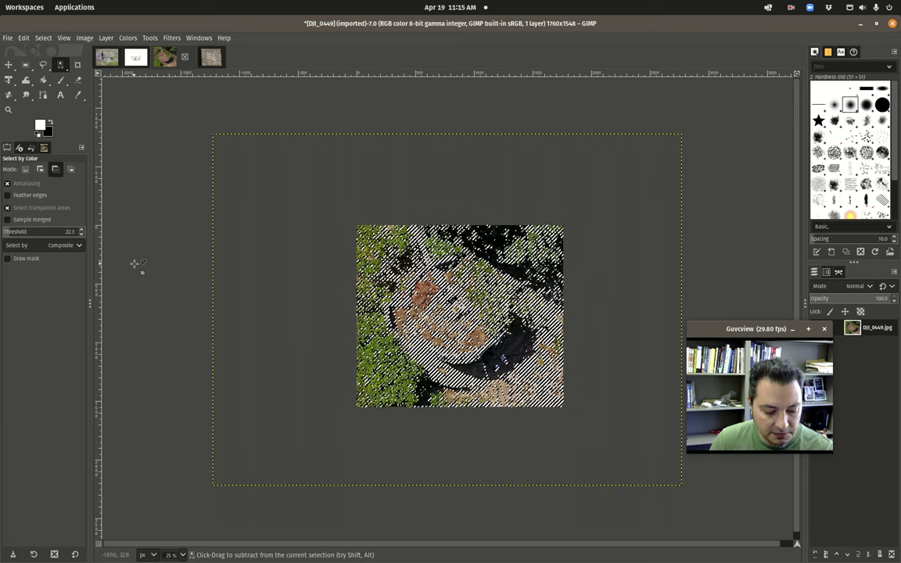
key("ctrl+shift")
key("ctrl+shift+a")
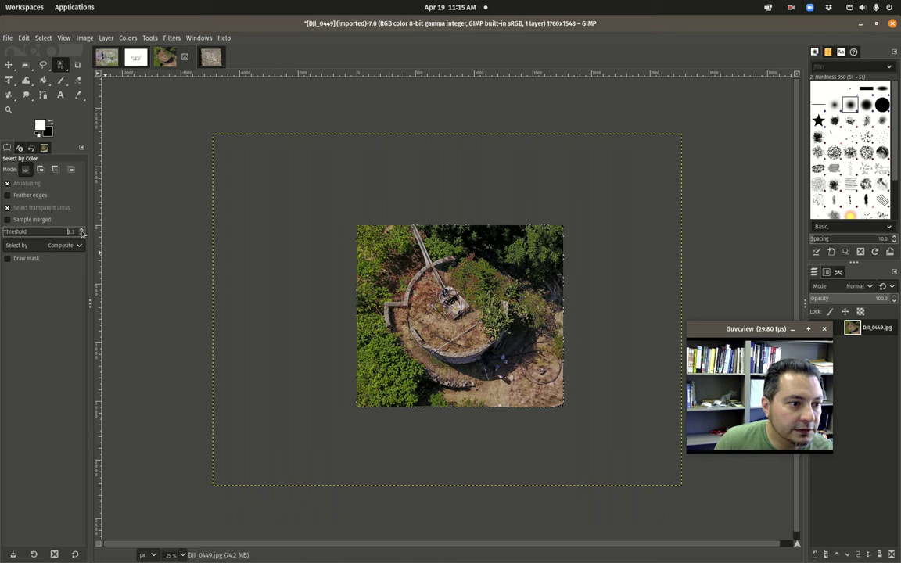
Step: Try selecting the stone wall by color at threshold 7.3, first by Composite and then by Red, and clear the selection
left_click(81, 231)
left_click(405, 303)
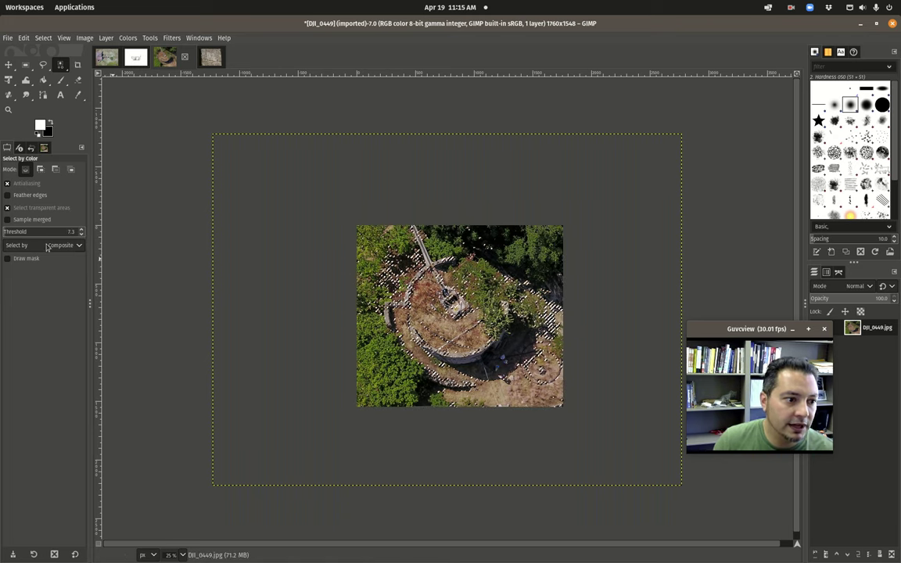
left_click(78, 246)
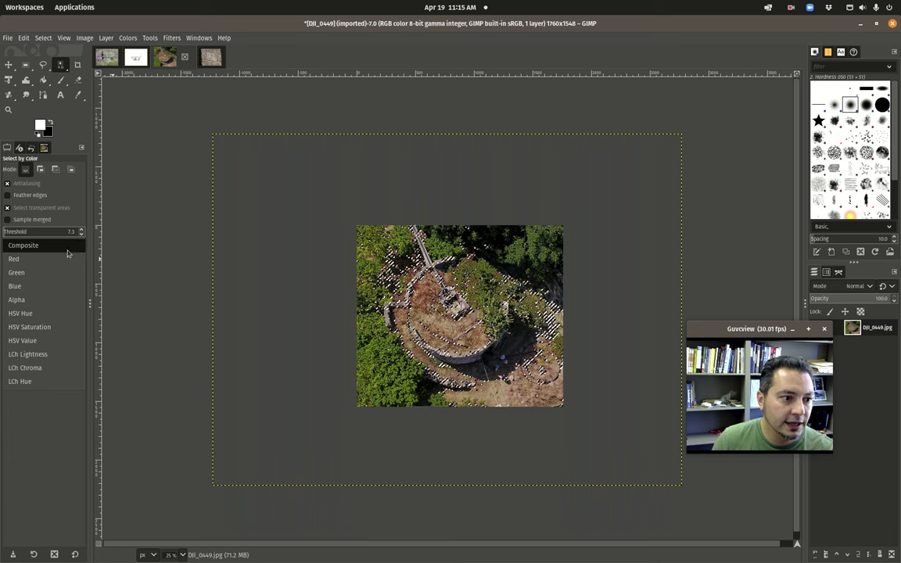
left_click(16, 258)
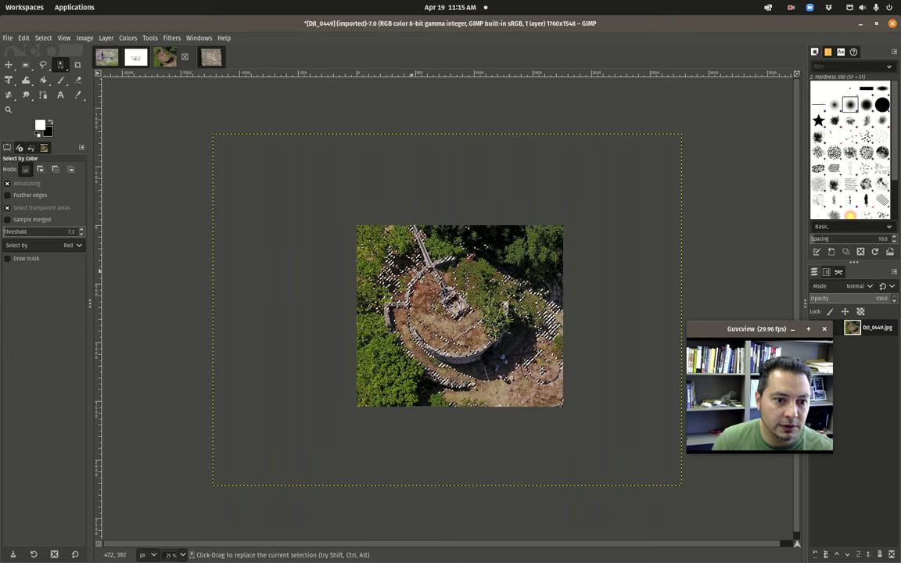
left_click(416, 276)
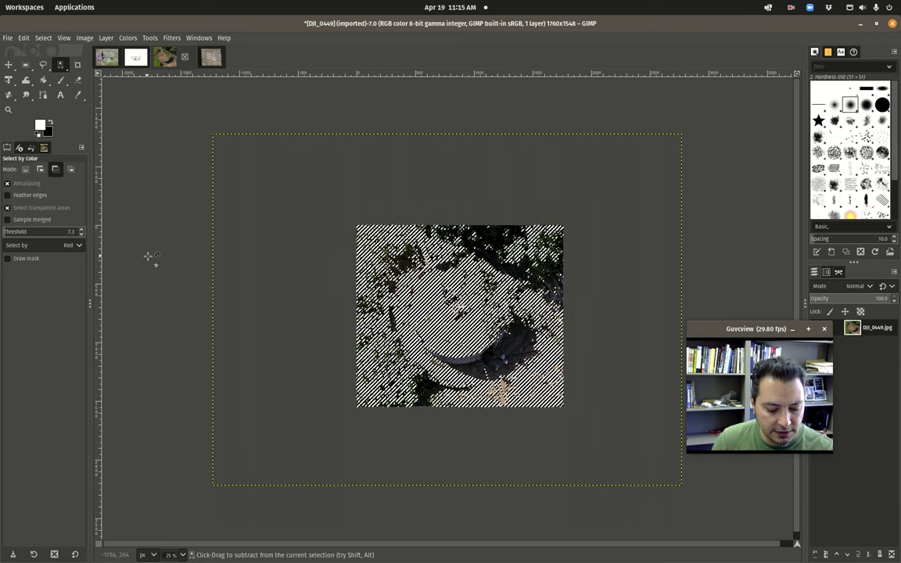
key("ctrl+z")
key("ctrl+z")
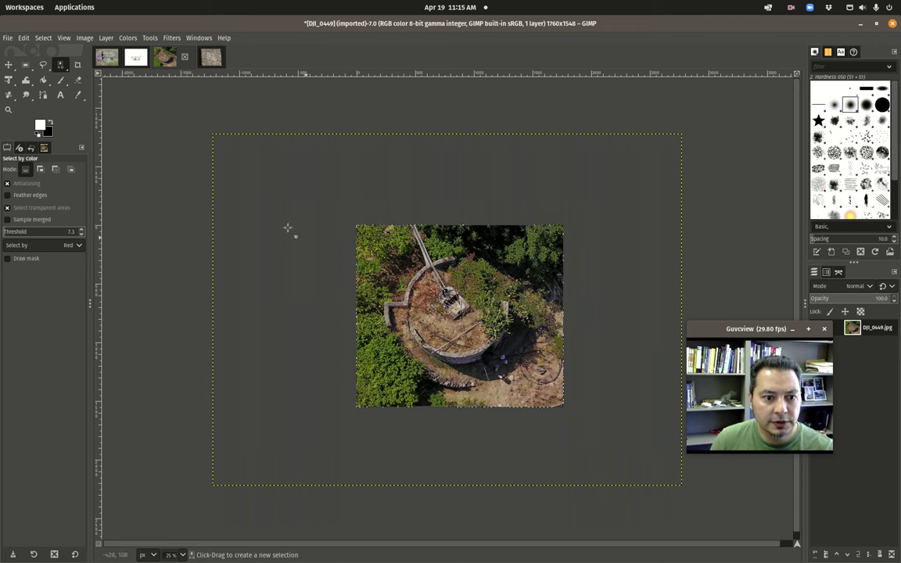
left_click(345, 247, "ctrl+shift")
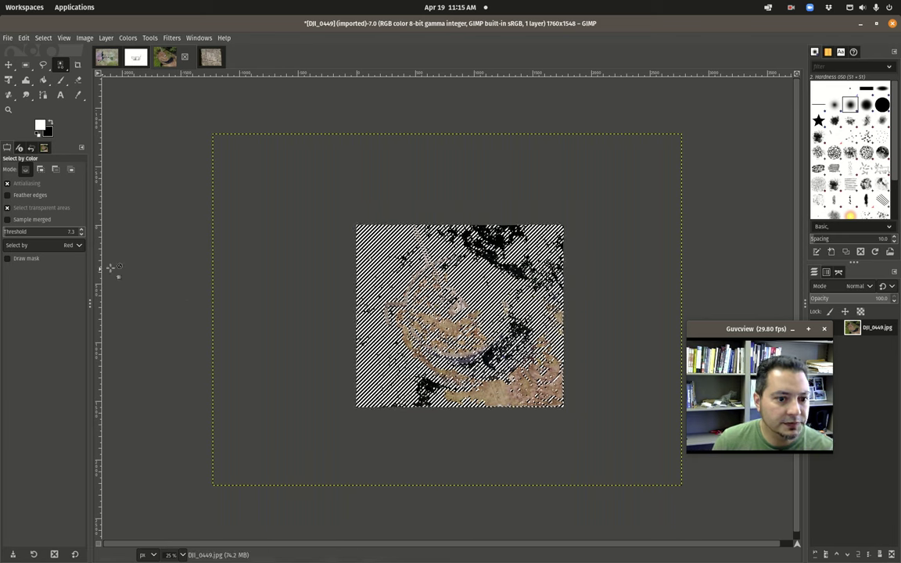
left_click(43, 37)
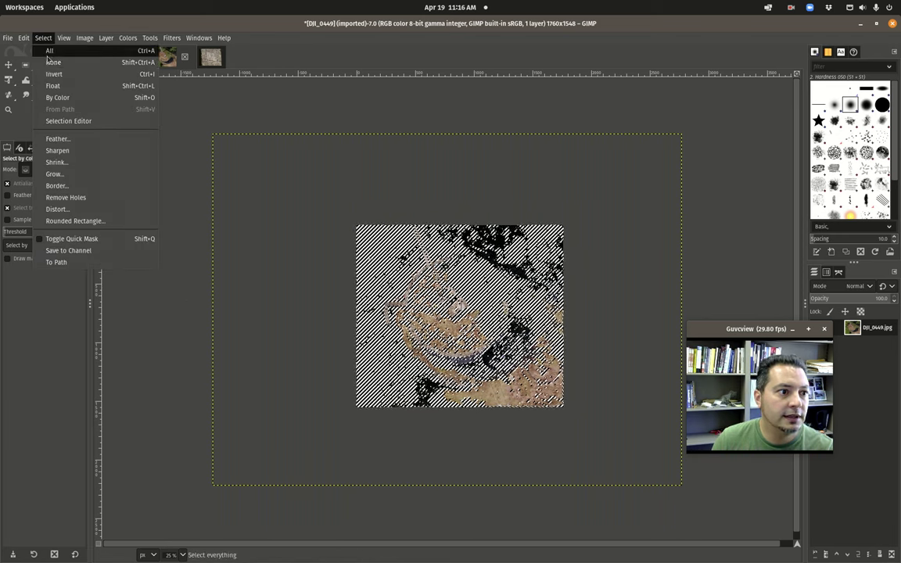
left_click(47, 53)
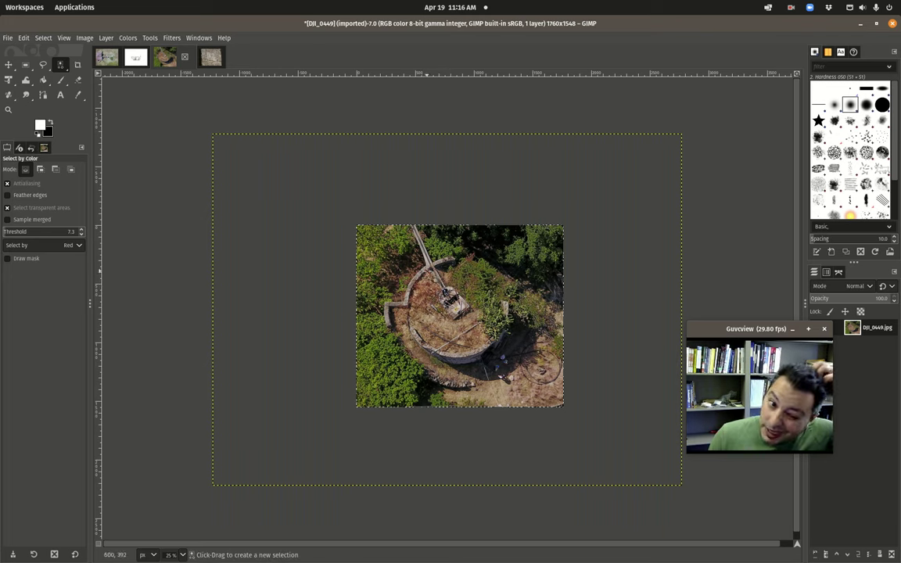
Step: Use Fuzzy Select on the curved stone wall, first at threshold 15 and again at 57.4
left_click(63, 68)
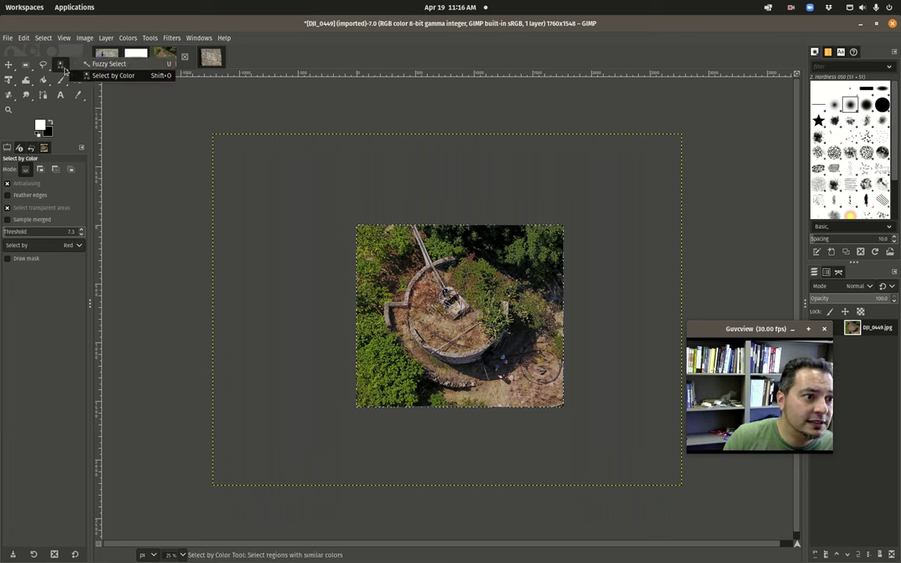
left_click(96, 66)
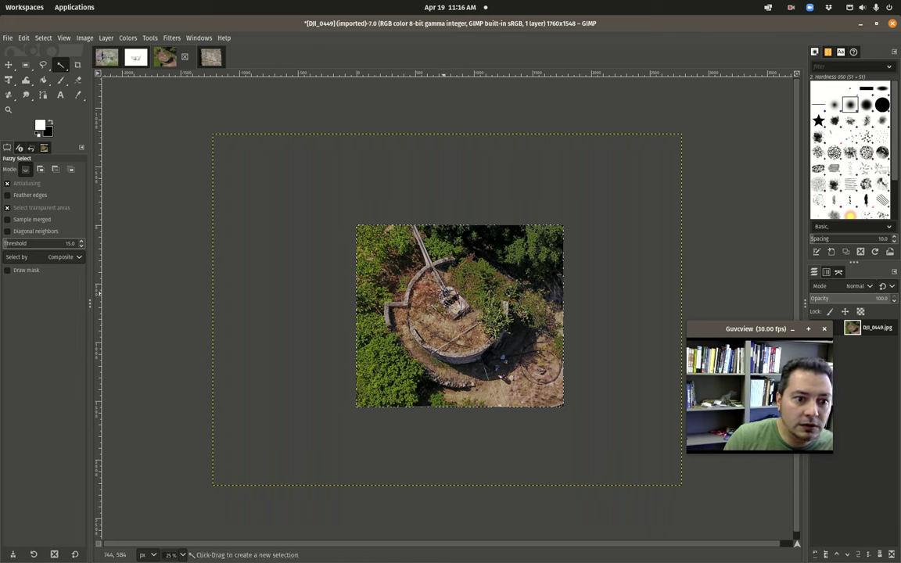
mouse_move(420, 270)
left_mouse_down()
mouse_move(412, 266)
mouse_move(425, 267)
left_mouse_up()
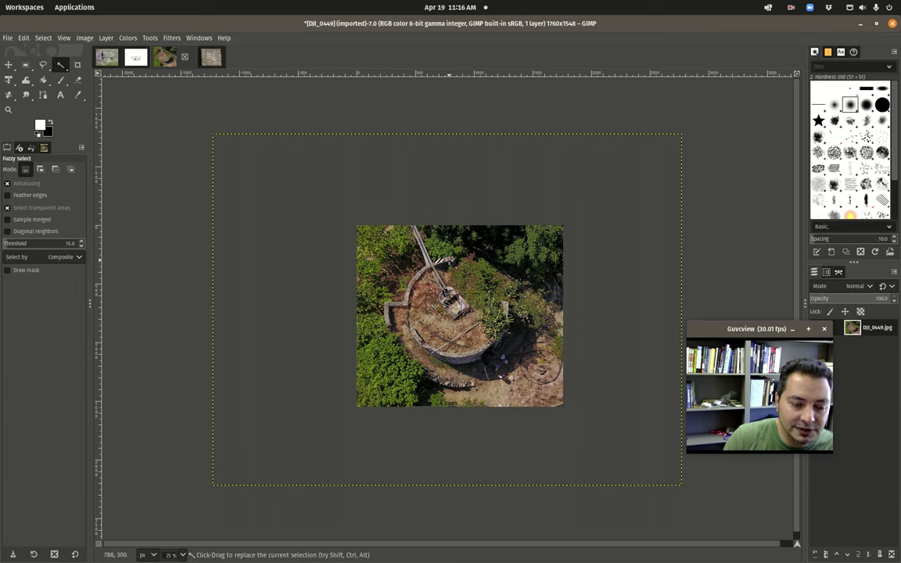
left_click_drag(10, 247, 19, 247)
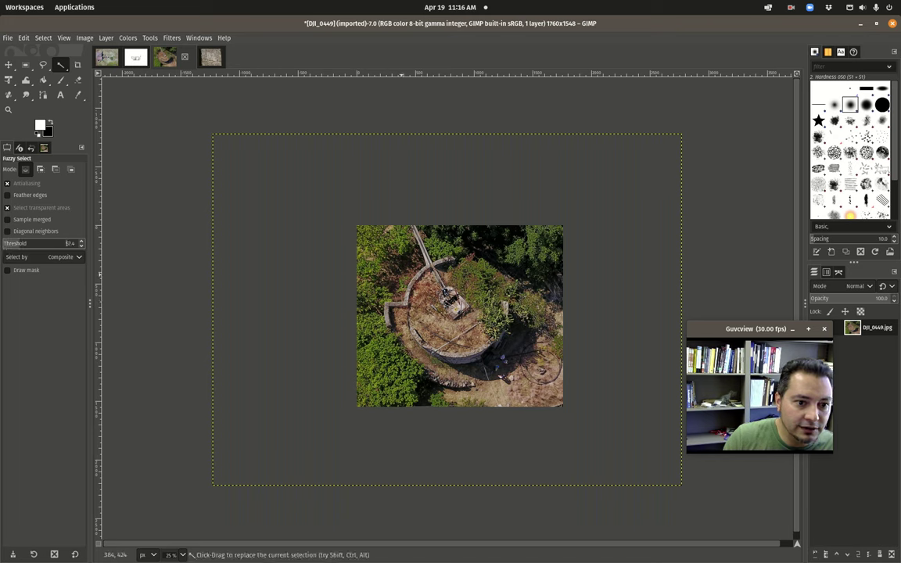
left_click(435, 265)
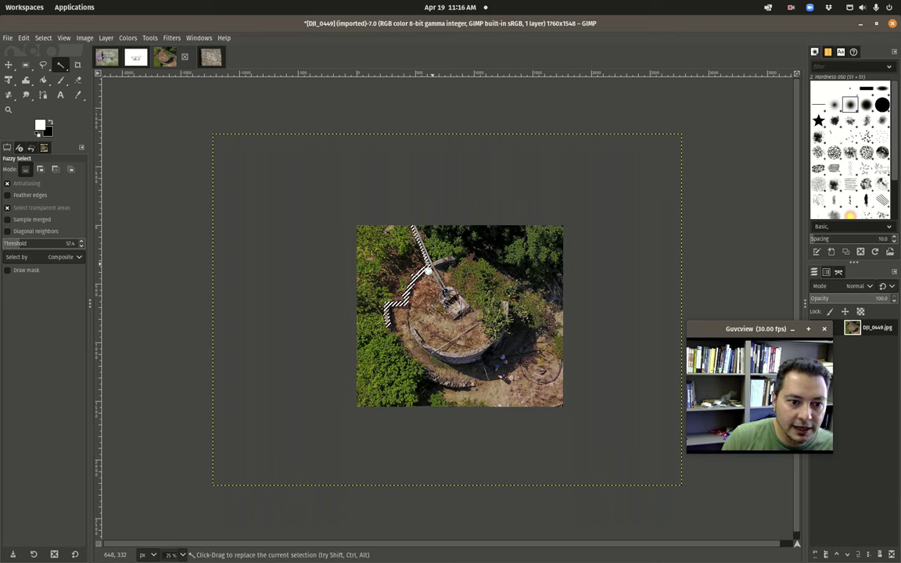
Step: Undo the last fuzzy selection and try adding the curved stone wall to the selection at threshold 57.4
left_click(221, 279)
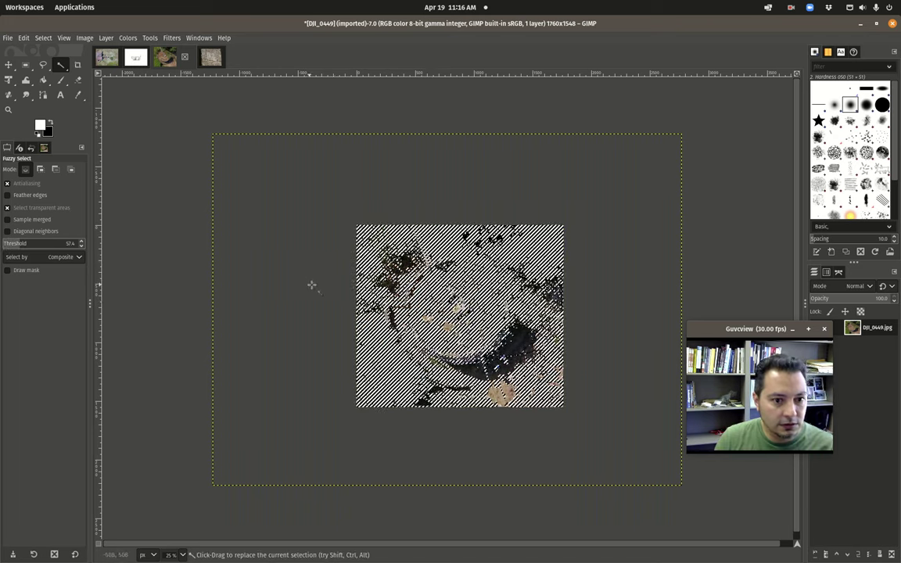
key("ctrl+z")
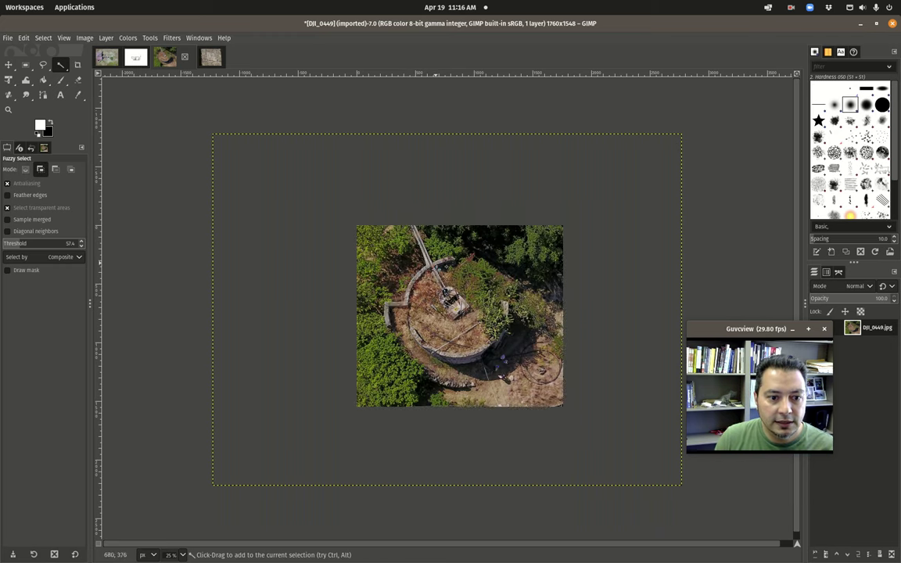
left_click(436, 264, "shift")
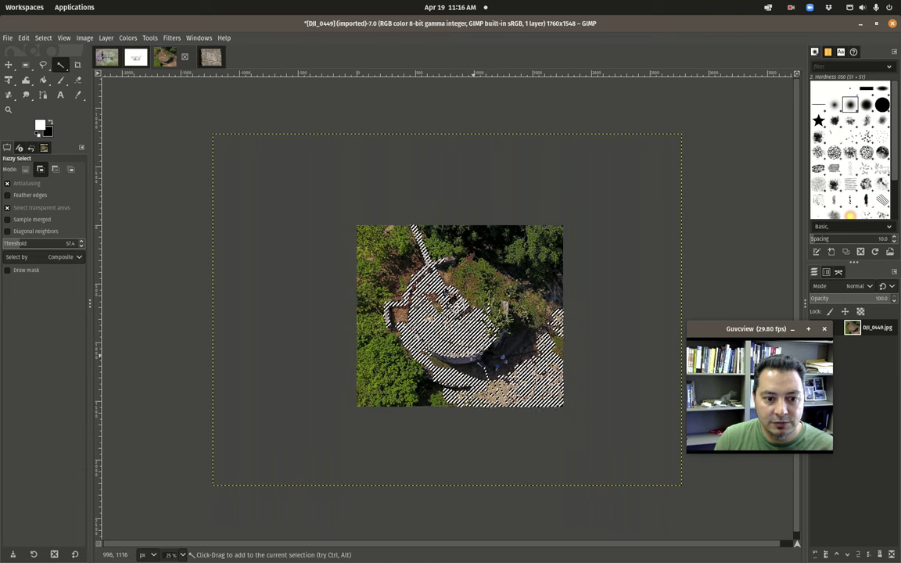
Step: Try Fuzzy Select at threshold 46.2, adding parts of the stone wall to the selection, and clear the selection
left_click_drag(63, 243, 67, 243)
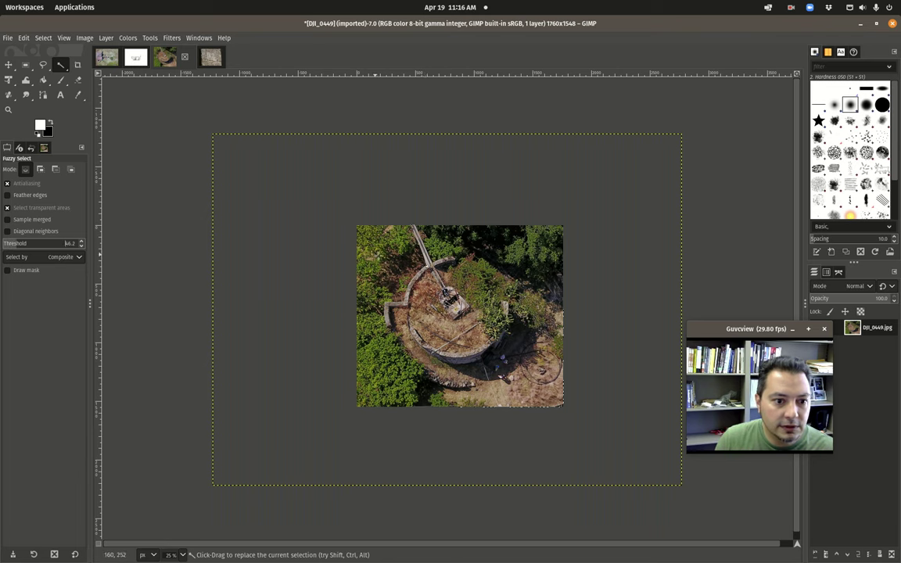
key("shift")
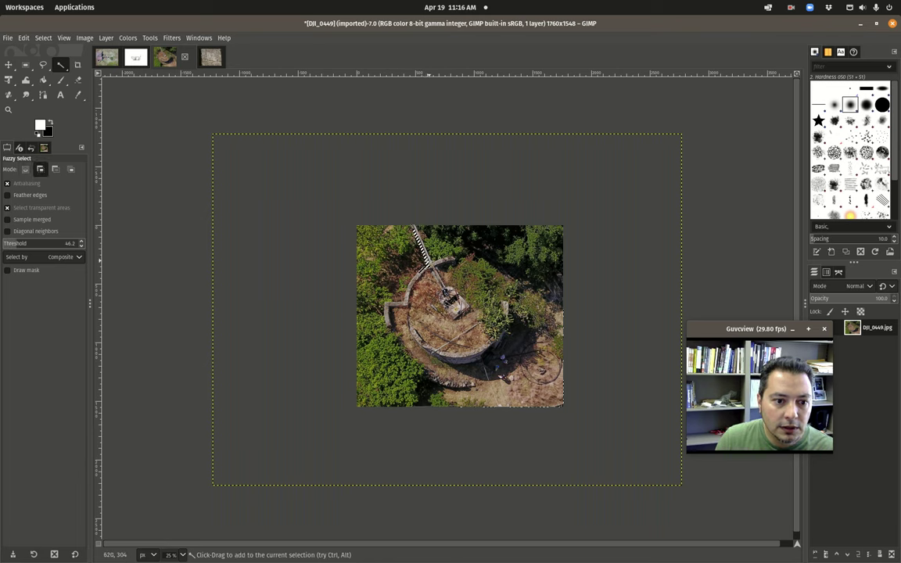
left_click(385, 310)
left_click_drag(385, 310, 548, 401)
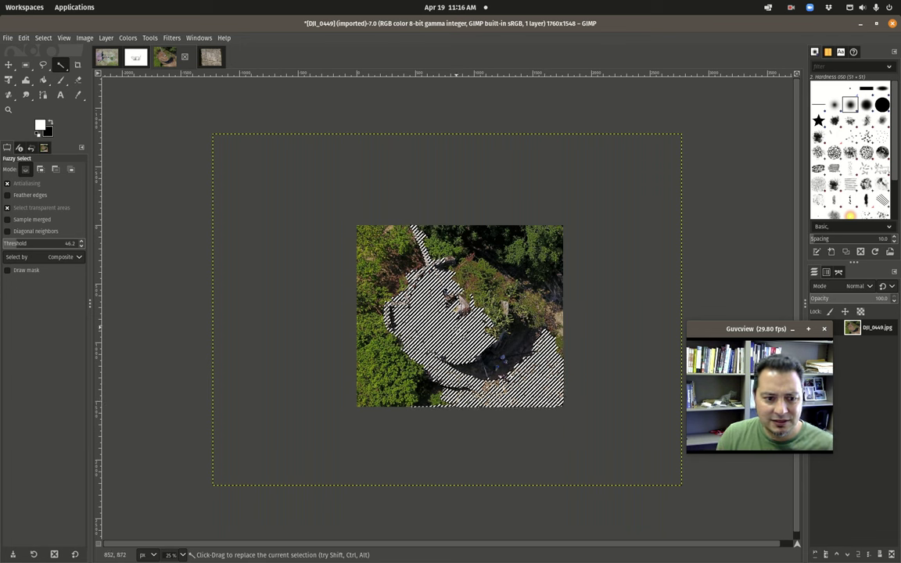
left_click(43, 38)
left_click(49, 61)
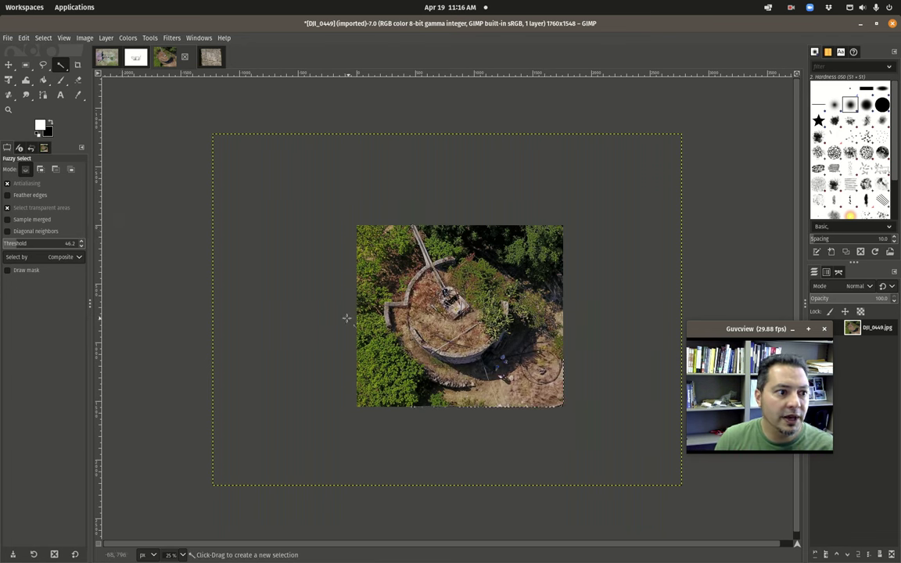
Step: Place Scissors Select points along the outer edge of the circular ruin, from the angular wall corner around to its shadowed far side
left_click(45, 65)
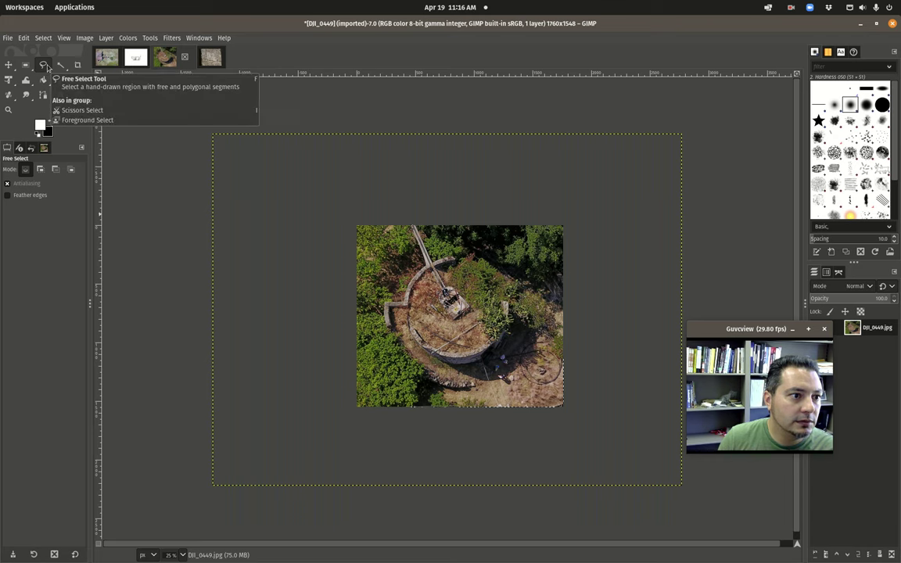
left_click(45, 66)
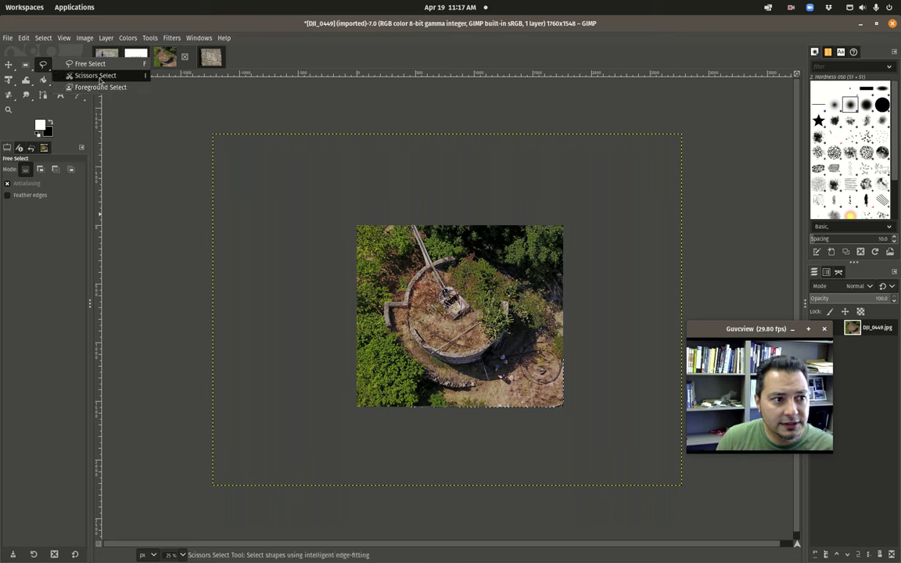
left_click(95, 76)
left_click(400, 292)
left_click(386, 299)
left_click(376, 321)
left_click(387, 326)
left_click(419, 373)
left_click(455, 384)
left_click(477, 387)
left_click(504, 376)
left_click(521, 342)
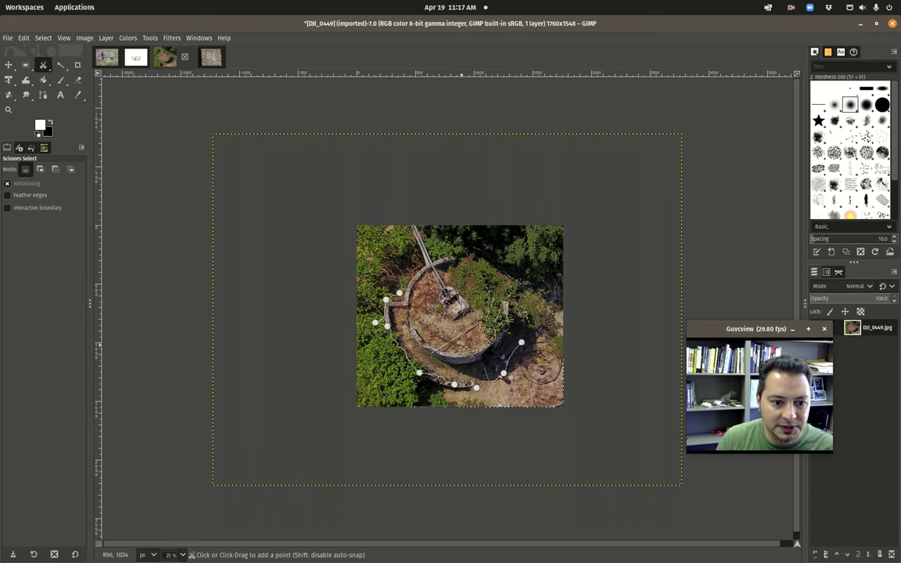
Step: Continue the Scissors Select outline back along the inner edge of the circular stone wall
left_click(498, 337)
left_click(469, 349)
left_click(445, 355)
left_click(433, 351)
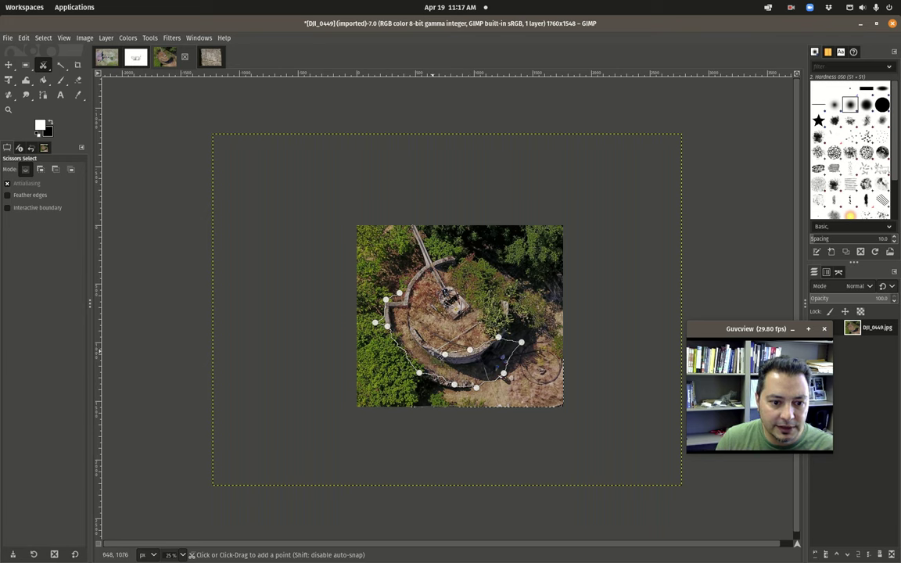
Step: Clear the selection, roughly outline the circular ruin and its access ramp with Foreground Select, and confirm the outline
right_click(43, 65)
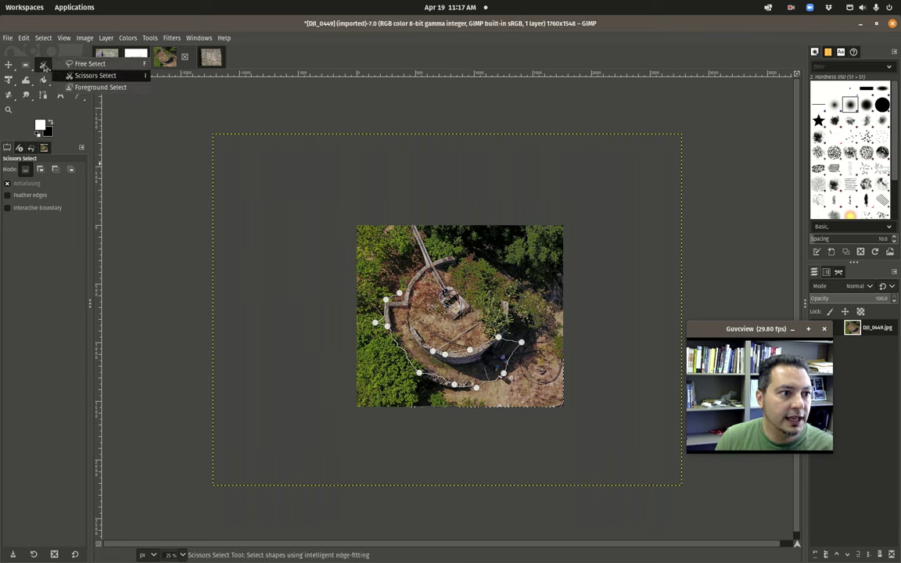
left_click(95, 87)
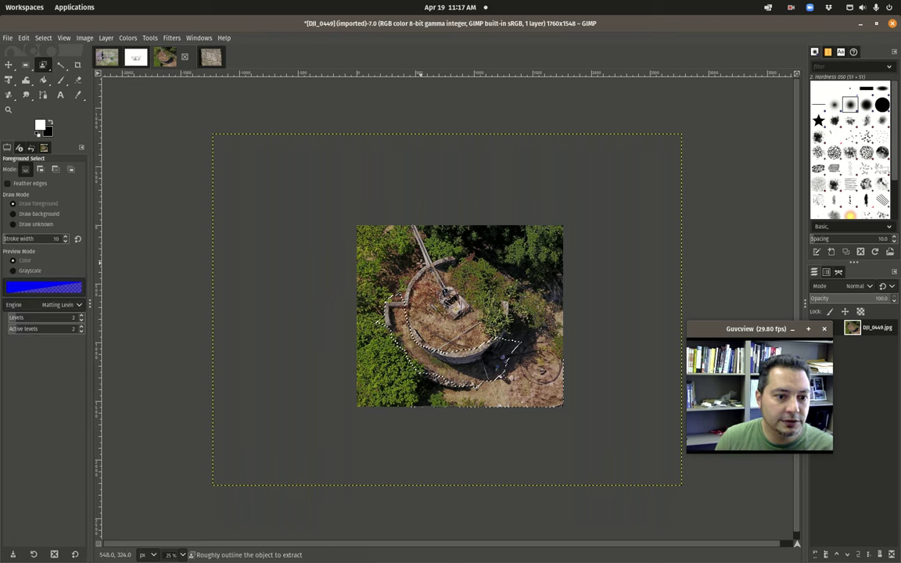
left_click(65, 38)
mouse_move(43, 37)
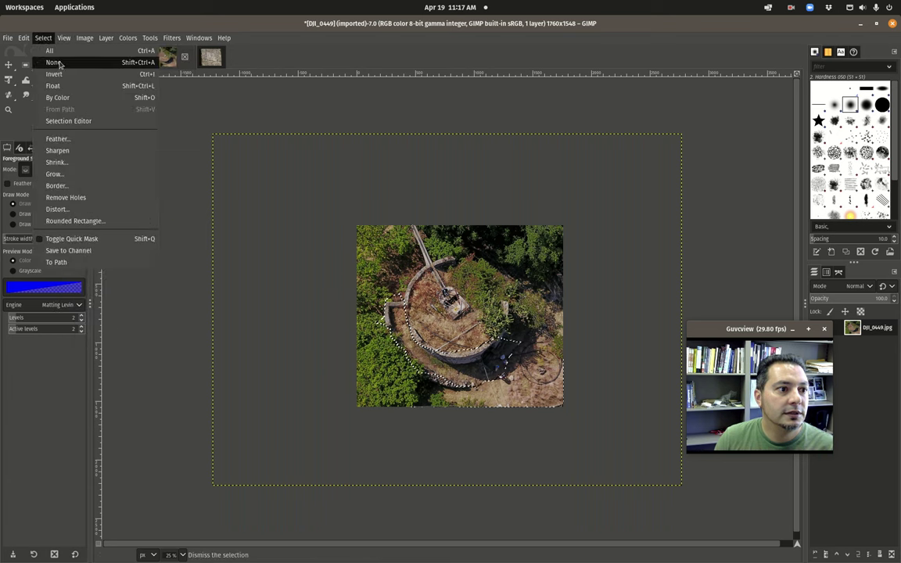
left_click(53, 62)
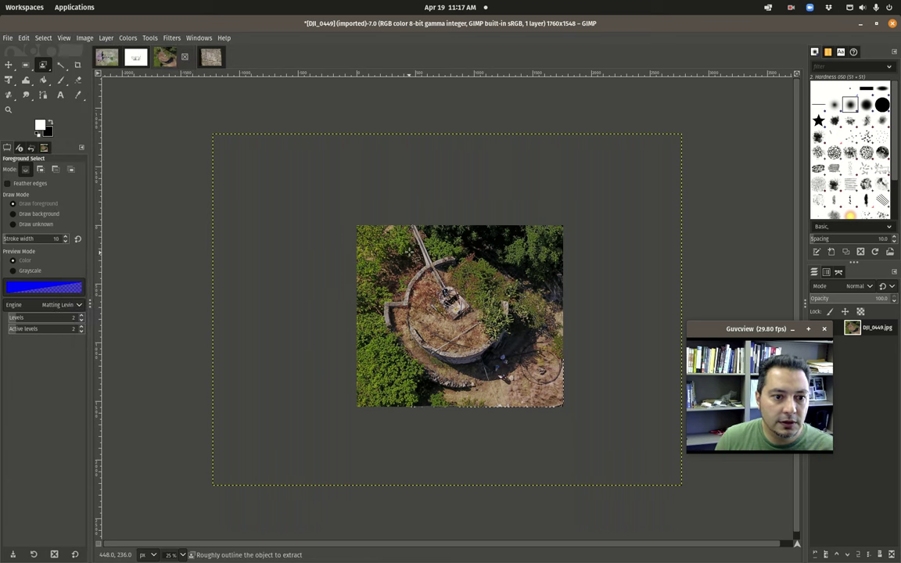
left_click(419, 264)
left_click_drag(364, 247, 334, 287)
mouse_move(399, 353)
left_mouse_down()
mouse_move(423, 378)
mouse_move(455, 387)
mouse_move(507, 371)
mouse_move(523, 338)
mouse_move(522, 283)
mouse_move(484, 249)
mouse_move(457, 253)
left_mouse_up()
mouse_move(409, 235)
left_mouse_down()
mouse_move(383, 202)
mouse_move(418, 222)
left_mouse_up()
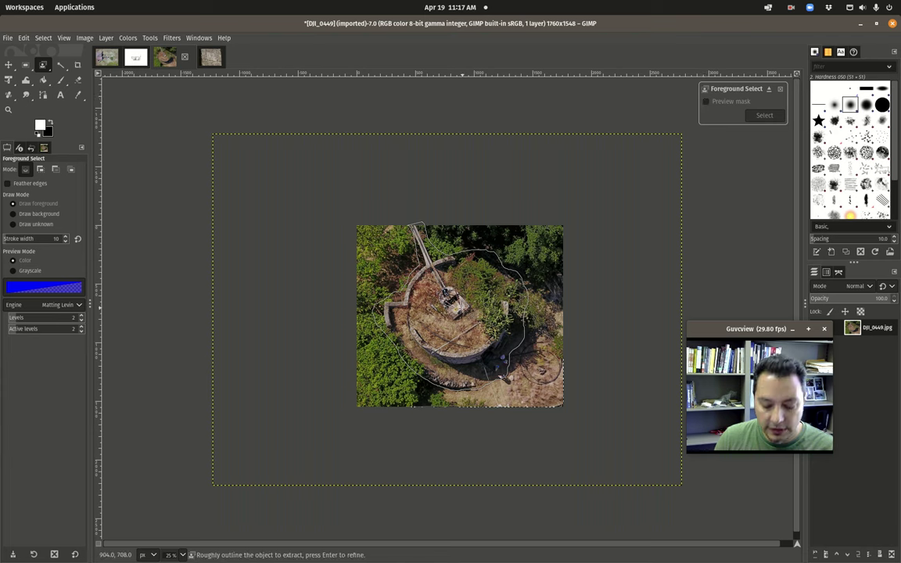
key("Return")
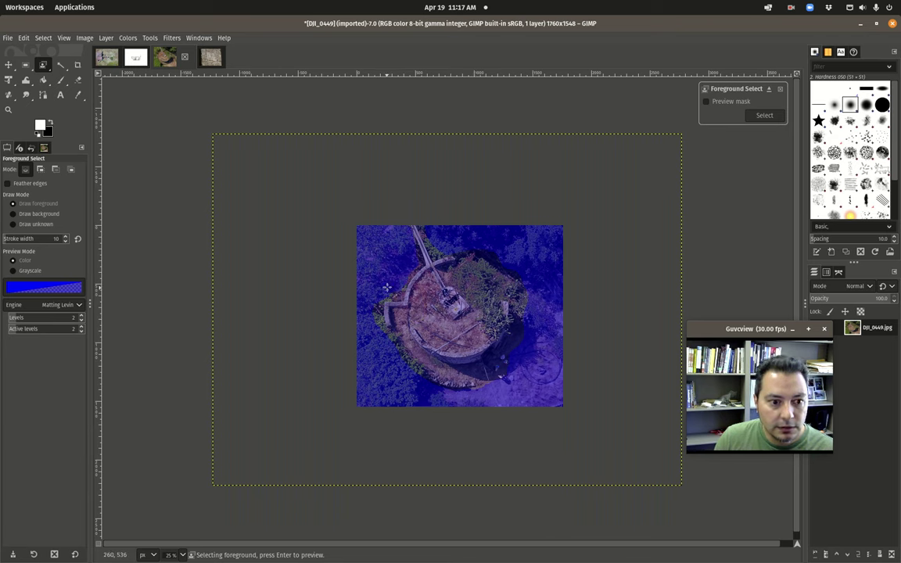
Step: Mark the ruin's stone walls as foreground and the ground inside the circle as background
left_click_drag(419, 275, 412, 283)
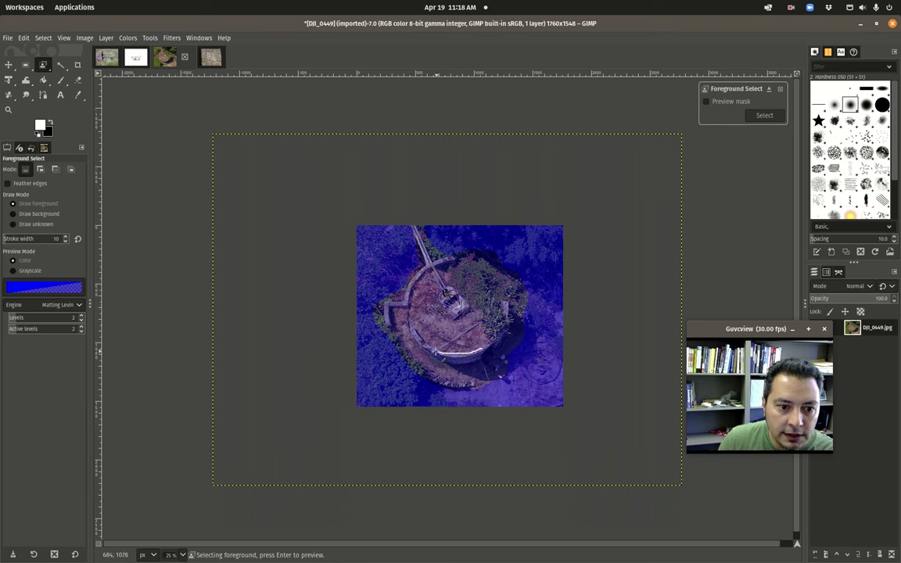
mouse_move(416, 338)
left_mouse_down()
mouse_move(396, 303)
mouse_move(407, 303)
left_mouse_up()
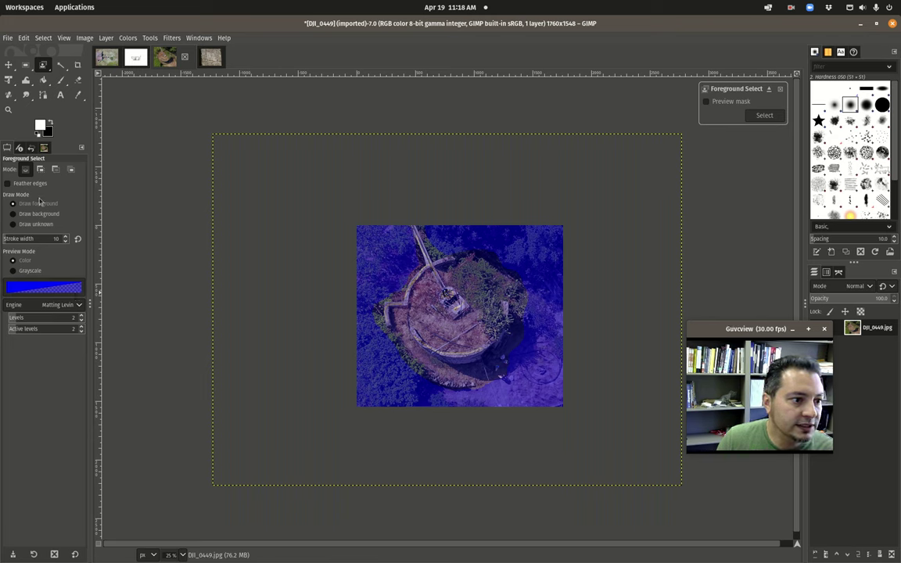
left_click(13, 214)
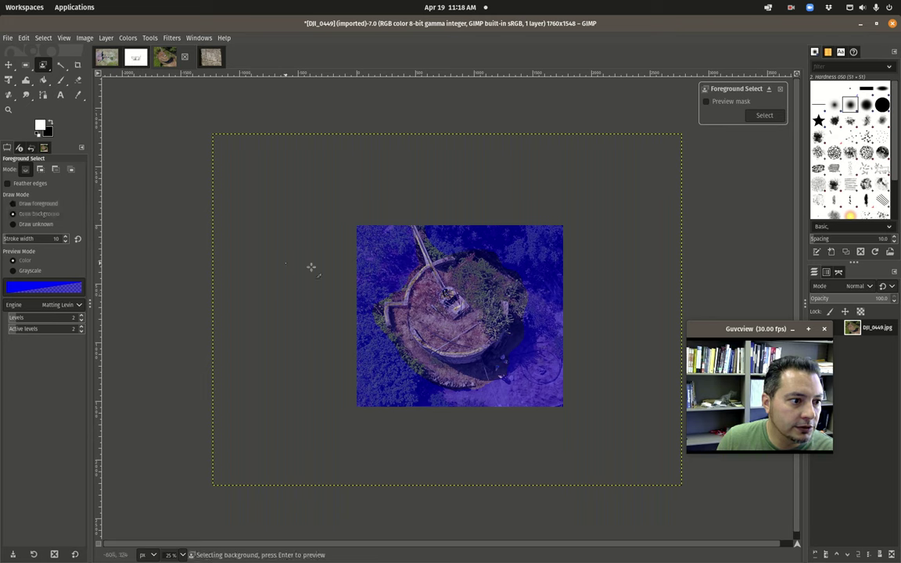
mouse_move(428, 302)
left_mouse_down()
mouse_move(431, 326)
mouse_move(463, 339)
left_mouse_up()
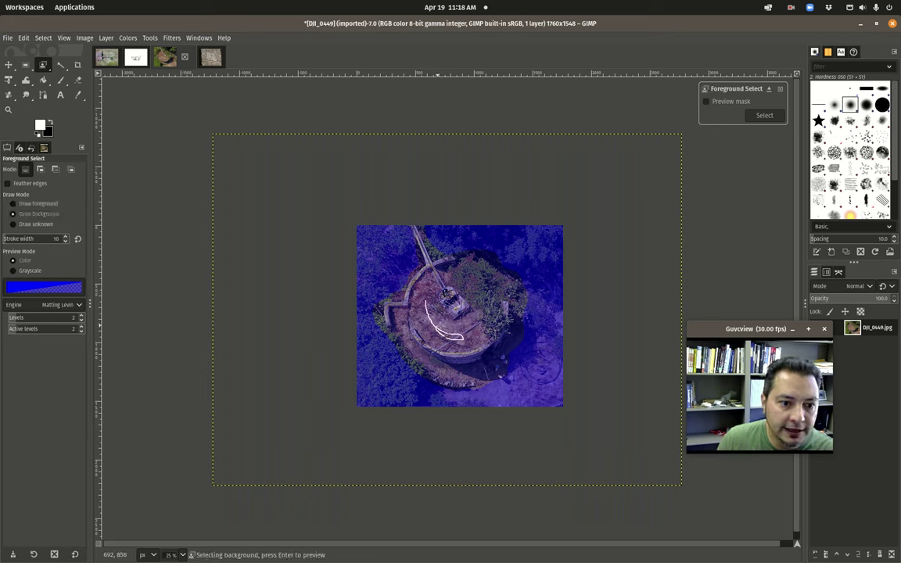
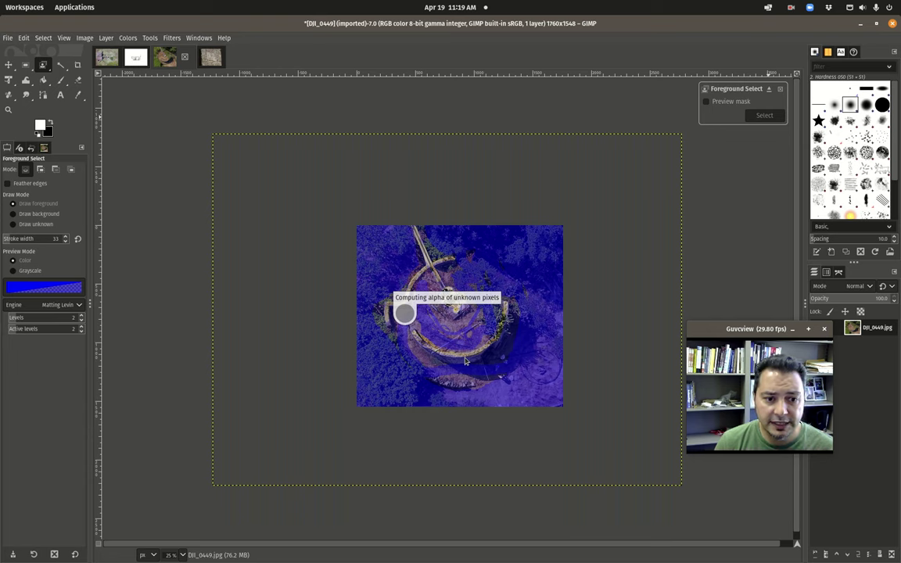
left_click(791, 10)
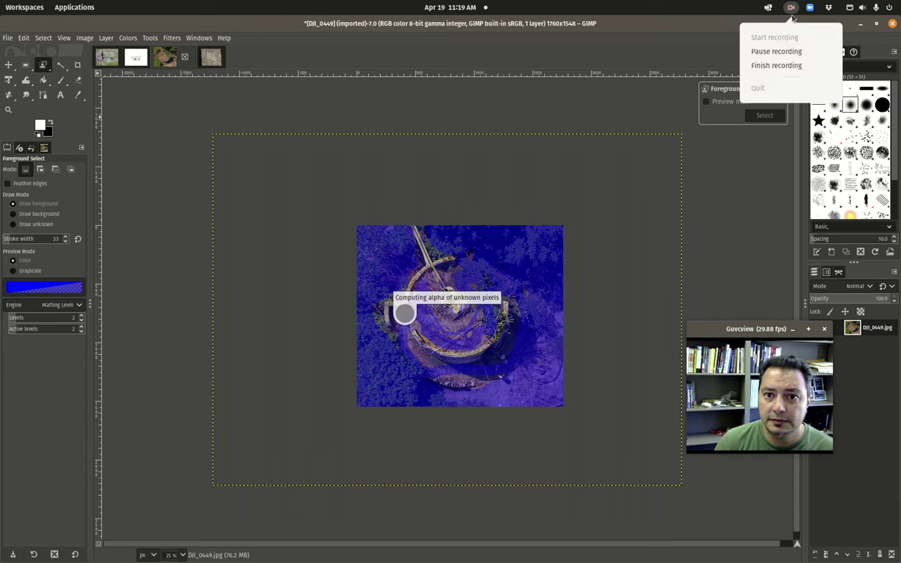
left_click(776, 51)
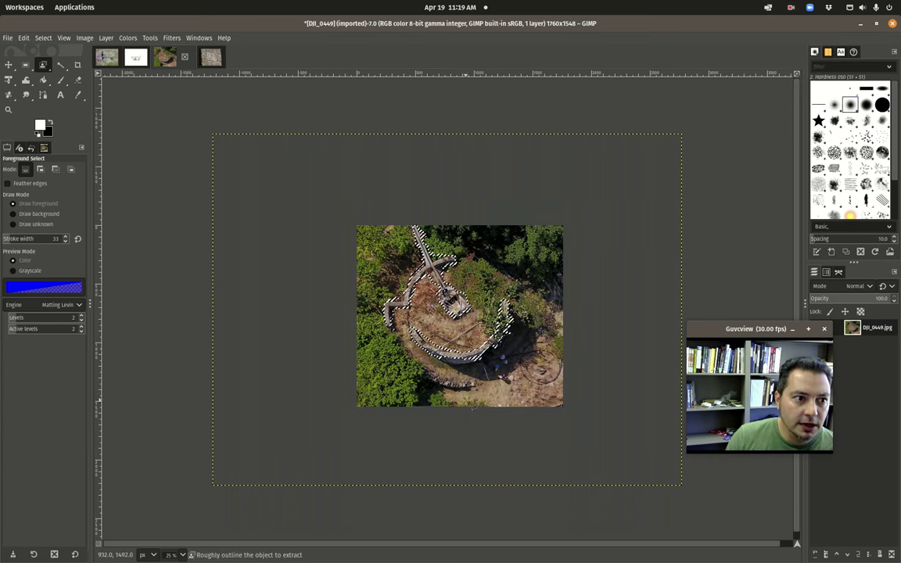
Step: Switch to the DJI_0087_color_enhanced image and roughly outline the tiled-roof building with Foreground Select, confirming the outline
left_click(107, 57)
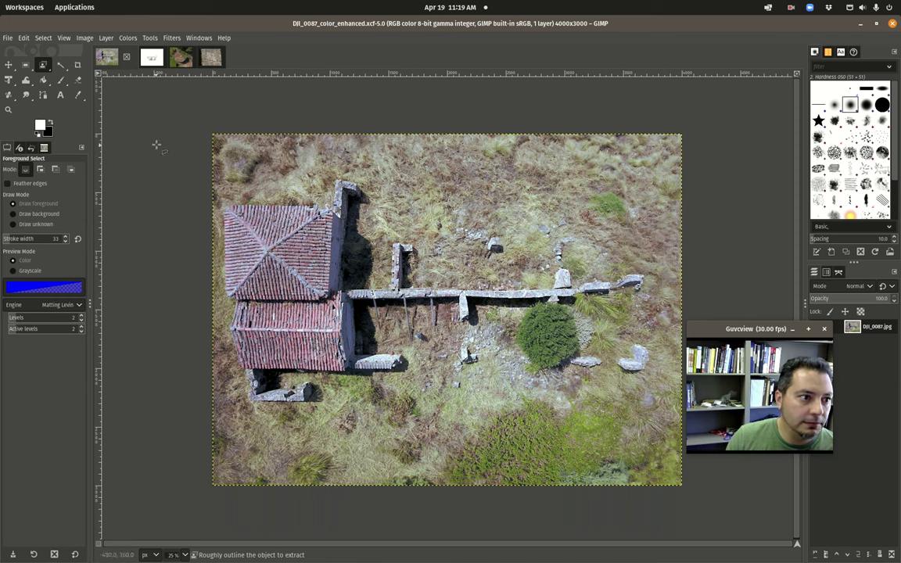
left_click(222, 202)
mouse_move(220, 211)
left_mouse_down()
mouse_move(216, 310)
mouse_move(251, 422)
mouse_move(333, 416)
mouse_move(360, 384)
mouse_move(367, 232)
mouse_move(382, 181)
mouse_move(366, 166)
mouse_move(312, 193)
mouse_move(223, 200)
left_mouse_up()
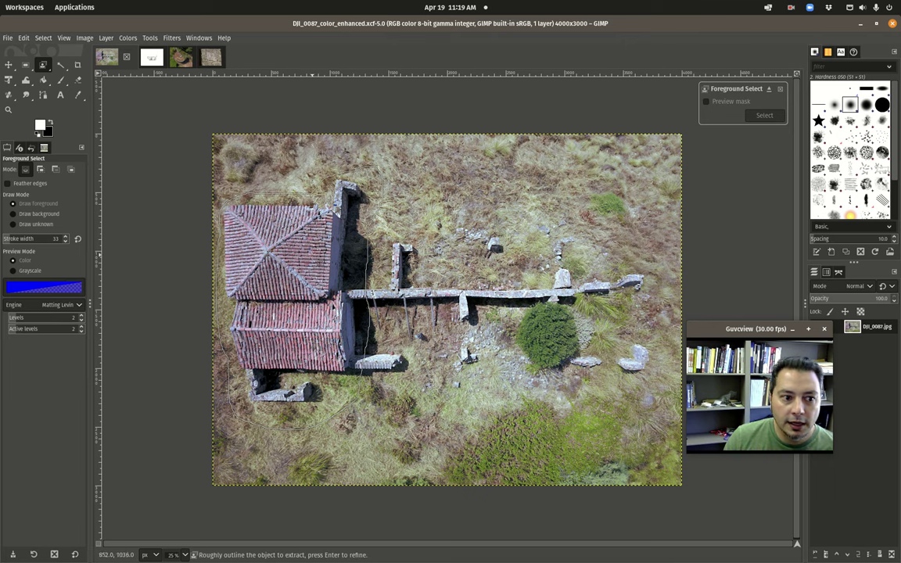
key("Return")
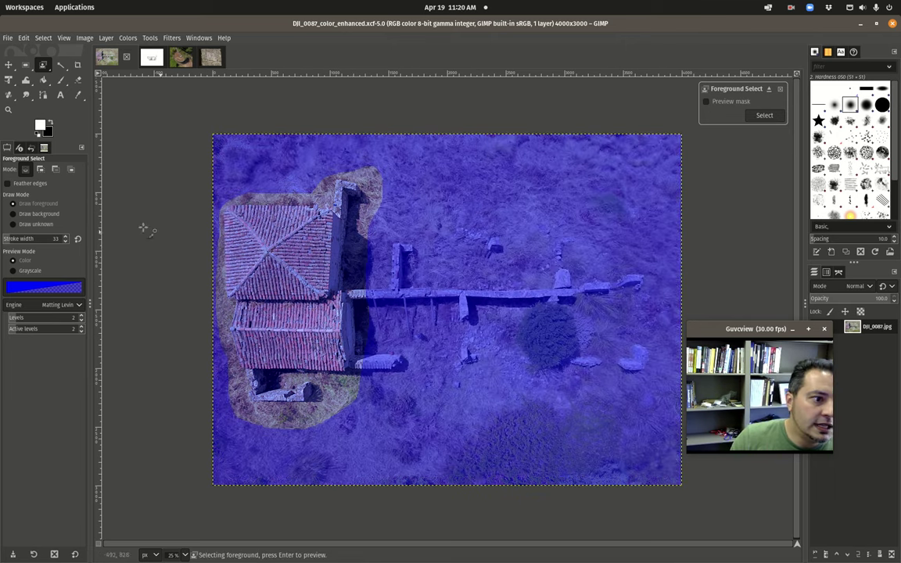
Step: Increase the stroke width to 139 and paint both tiled roof sections as foreground
key("bracketright")
key("bracketright")
key("bracketright")
key("bracketright")
key("bracketright")
mouse_move(240, 225)
left_mouse_down()
mouse_move(251, 354)
mouse_move(331, 356)
mouse_move(320, 220)
mouse_move(257, 216)
mouse_move(248, 231)
mouse_move(266, 345)
mouse_move(262, 223)
mouse_move(273, 329)
mouse_move(279, 223)
mouse_move(291, 316)
mouse_move(297, 231)
mouse_move(295, 327)
mouse_move(322, 335)
mouse_move(307, 301)
mouse_move(302, 336)
mouse_move(257, 331)
mouse_move(259, 344)
mouse_move(314, 233)
mouse_move(301, 226)
mouse_move(278, 262)
mouse_move(279, 346)
left_mouse_up()
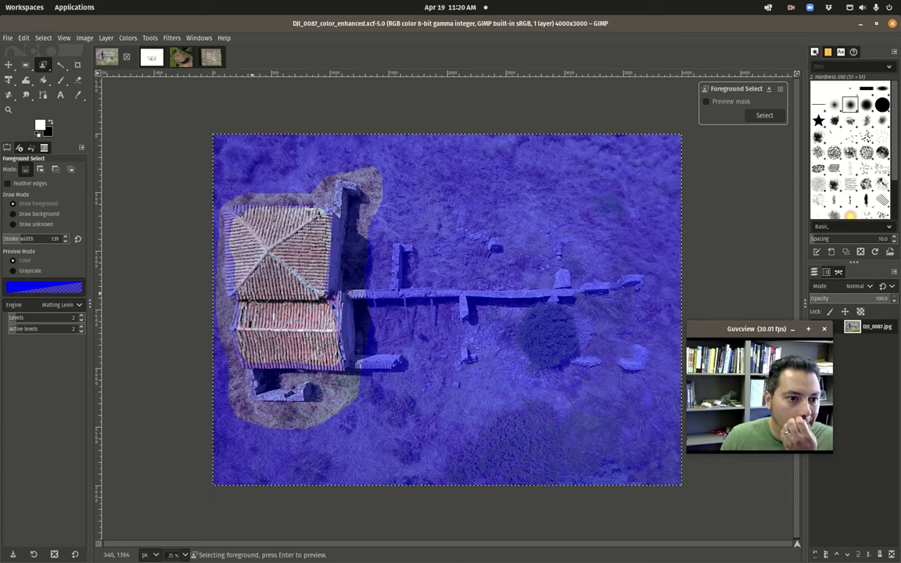
mouse_move(264, 214)
left_mouse_down()
mouse_move(234, 212)
mouse_move(232, 225)
mouse_move(237, 319)
left_mouse_up()
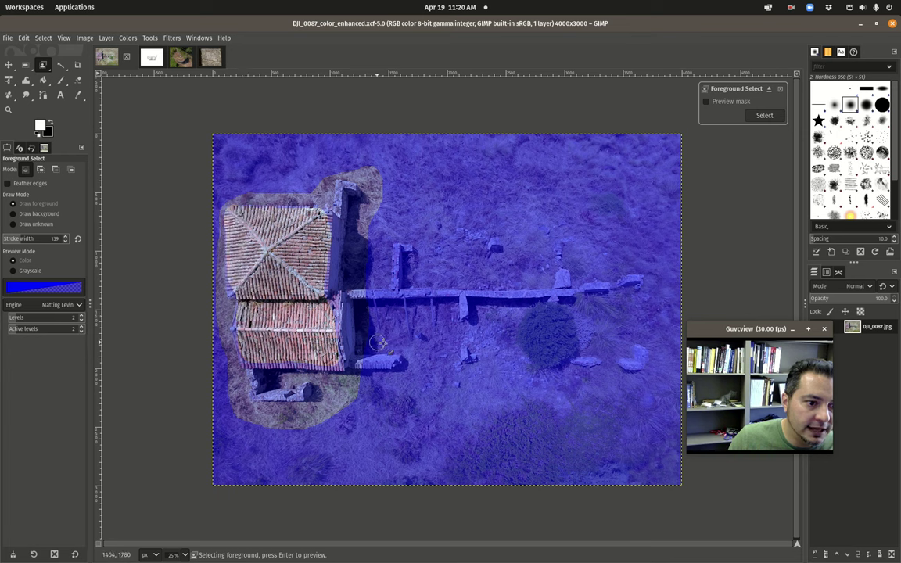
Step: Paint the grass and shadow around the building as background, along the edges inside the rough outline
key("ctrl")
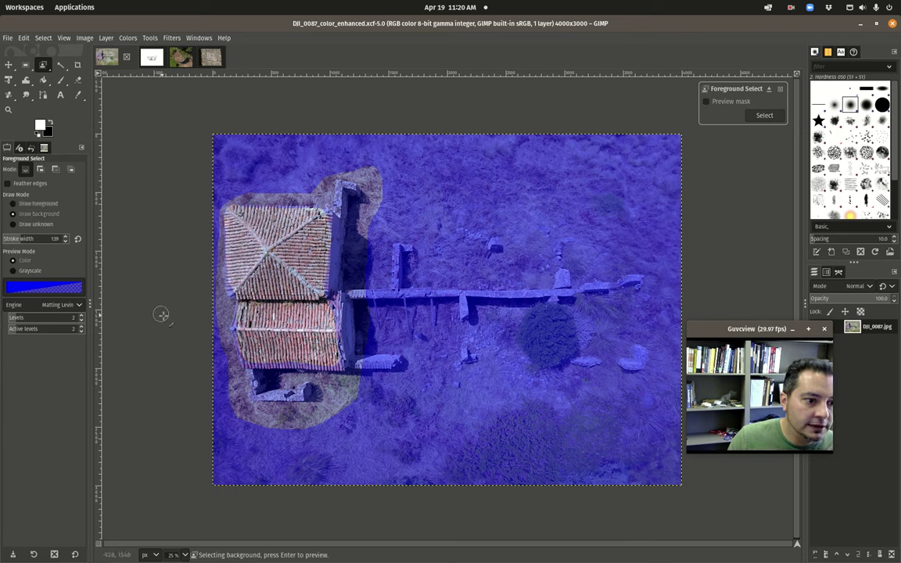
mouse_move(216, 295)
left_mouse_down()
mouse_move(231, 403)
mouse_move(264, 420)
mouse_move(256, 418)
mouse_move(321, 413)
mouse_move(358, 383)
mouse_move(316, 416)
mouse_move(274, 426)
left_mouse_up()
mouse_move(382, 195)
left_mouse_down()
mouse_move(365, 224)
mouse_move(360, 277)
left_mouse_up()
mouse_move(377, 223)
left_mouse_down()
mouse_move(377, 178)
mouse_move(311, 193)
mouse_move(261, 192)
left_mouse_up()
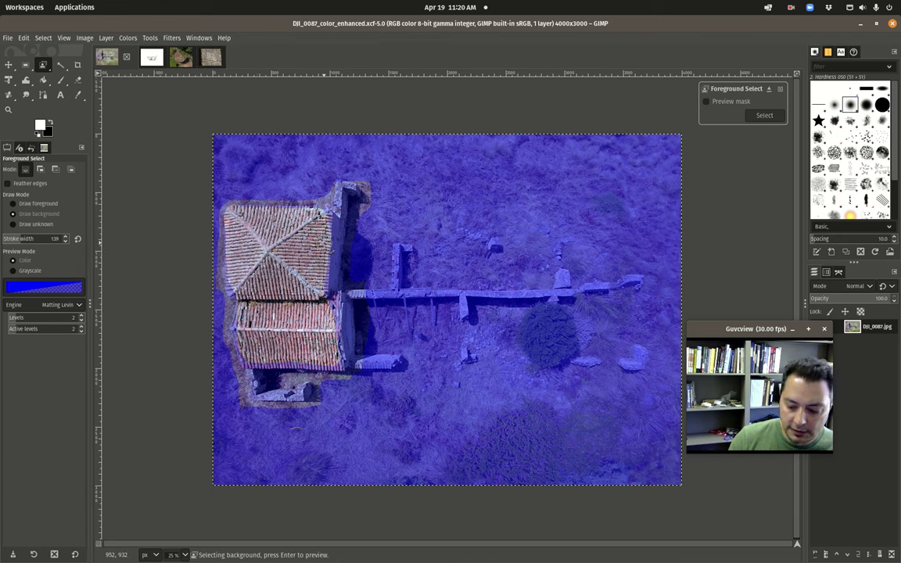
Step: Preview the foreground mask for the building and apply it as a selection
key("Return")
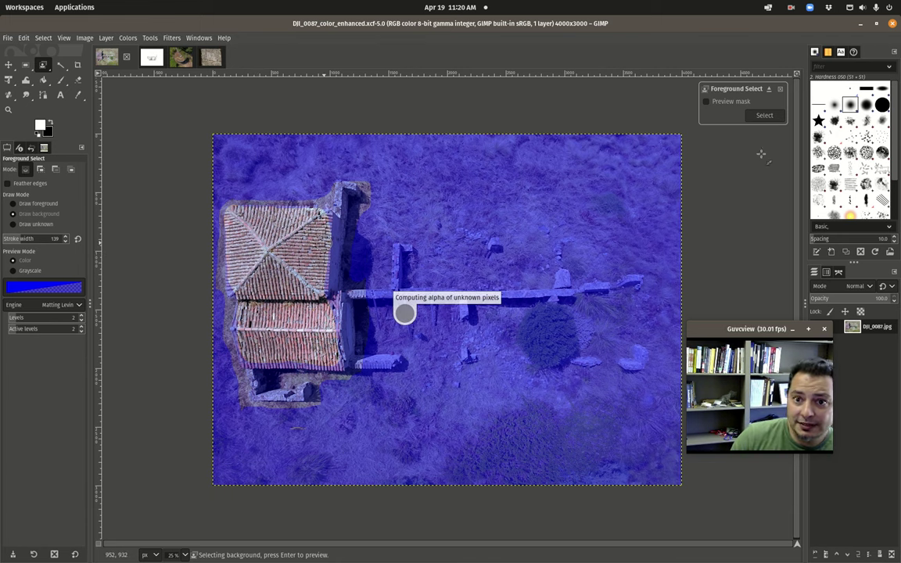
left_click(791, 7)
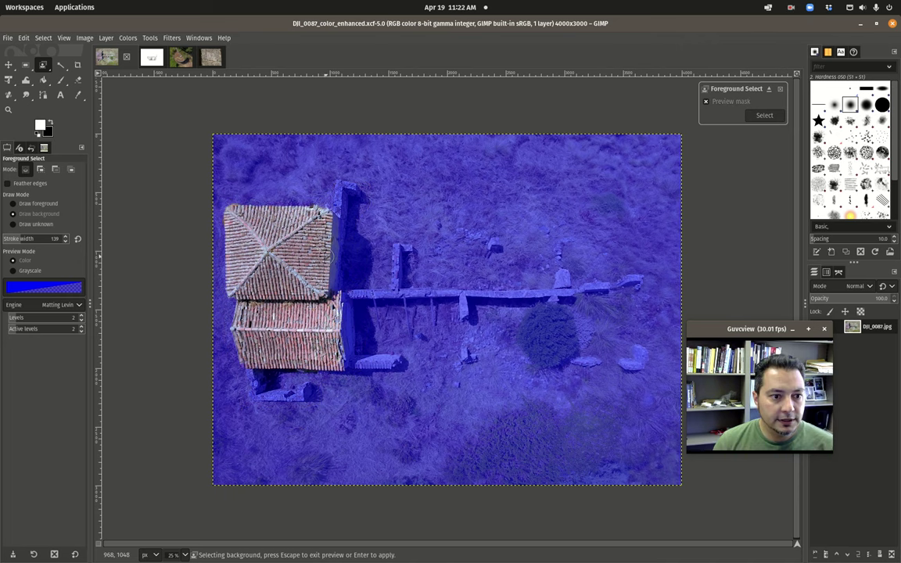
left_click(764, 115)
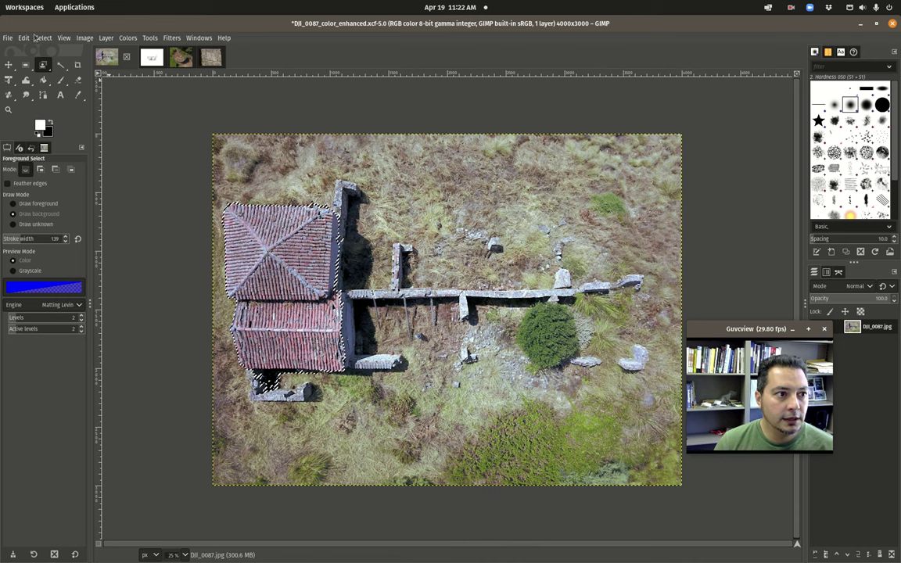
Step: Invert the building selection and clear everything around the tiled-roof building
left_click(43, 39)
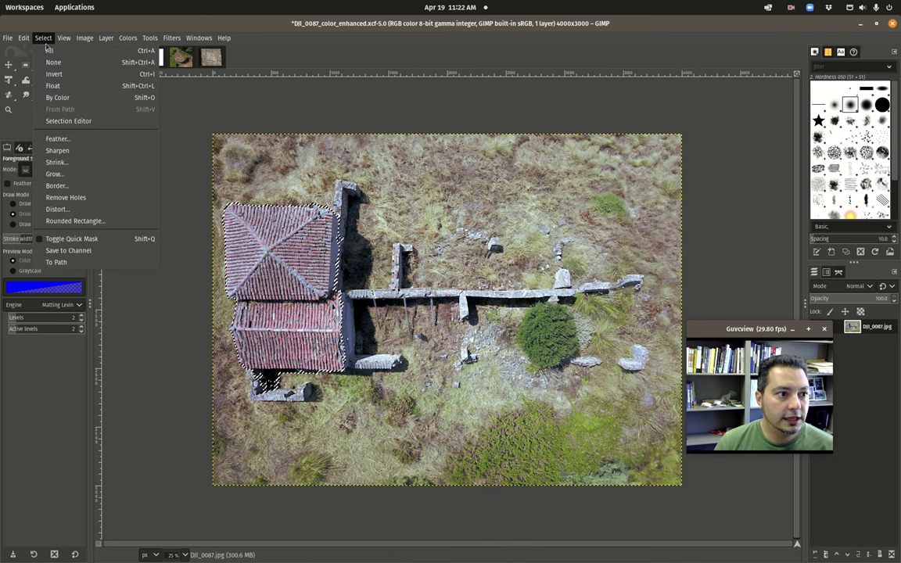
left_click(54, 74)
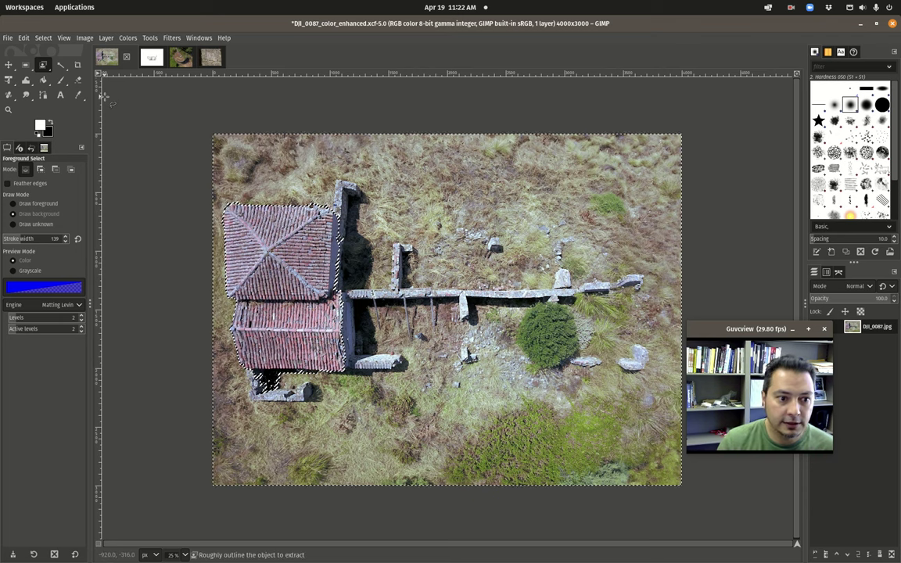
key("Delete")
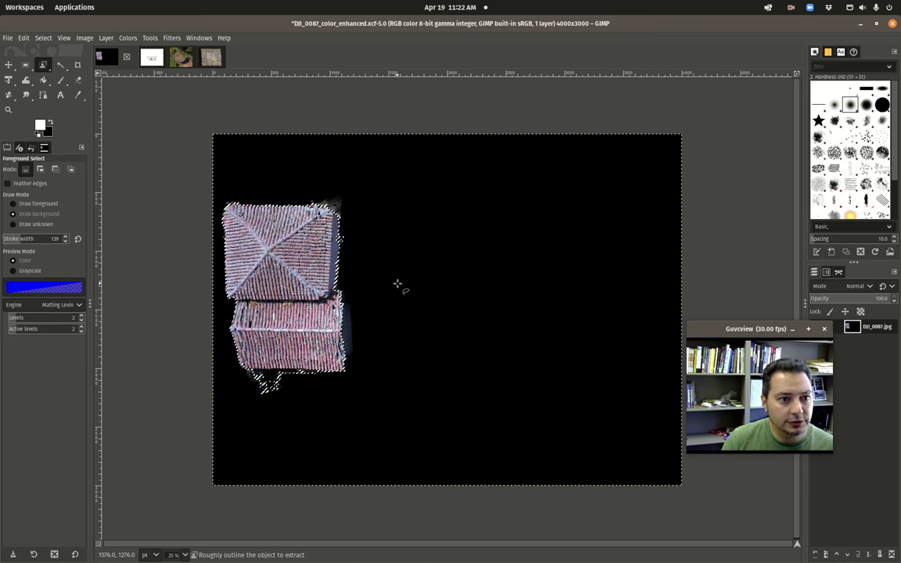
Step: Switch to the lo_schiccio_plaque image and choose the Cage Transform tool
key("alt+4")
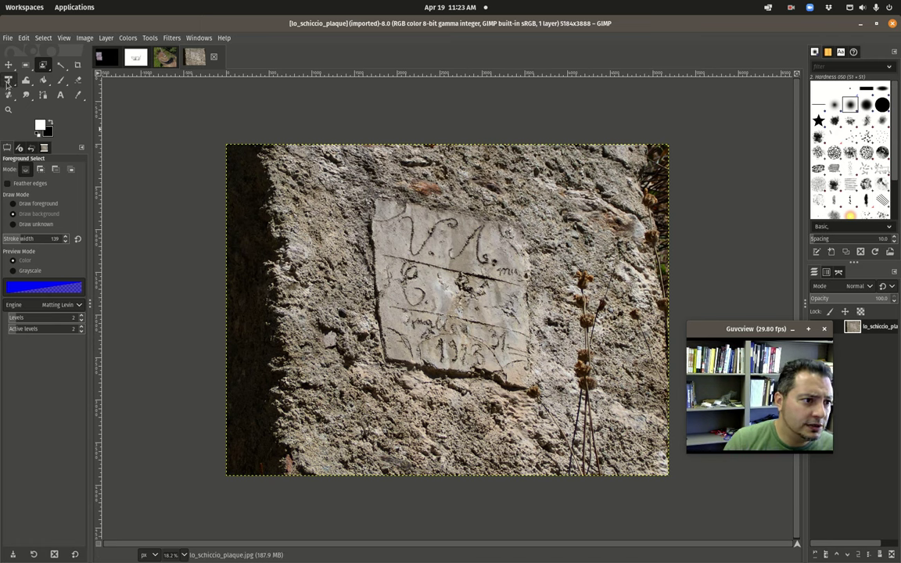
left_click(9, 65)
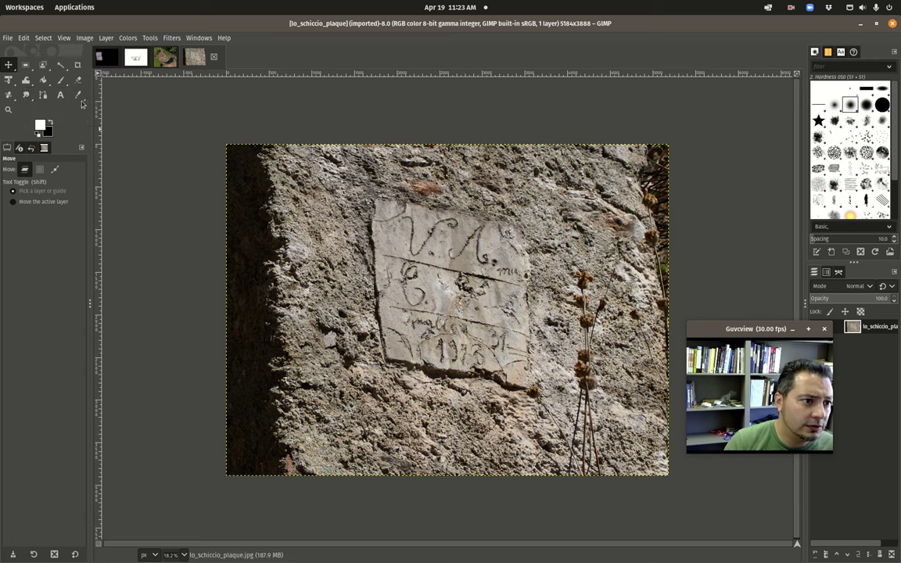
left_click(26, 81)
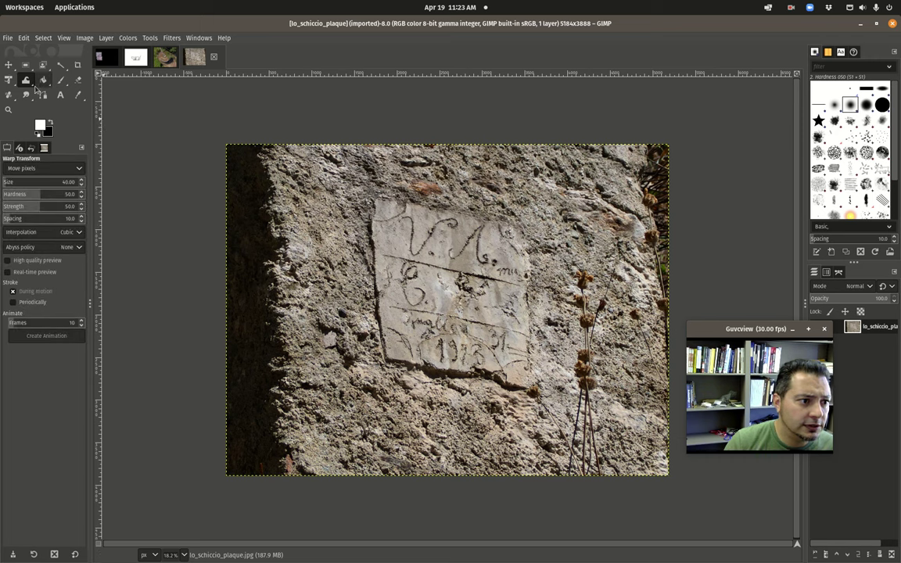
right_click(32, 81)
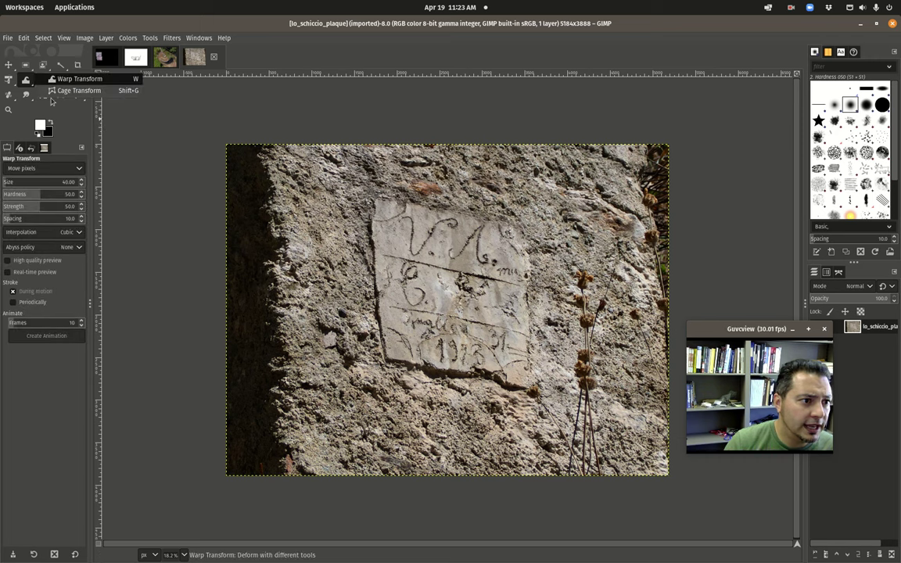
left_click(59, 88)
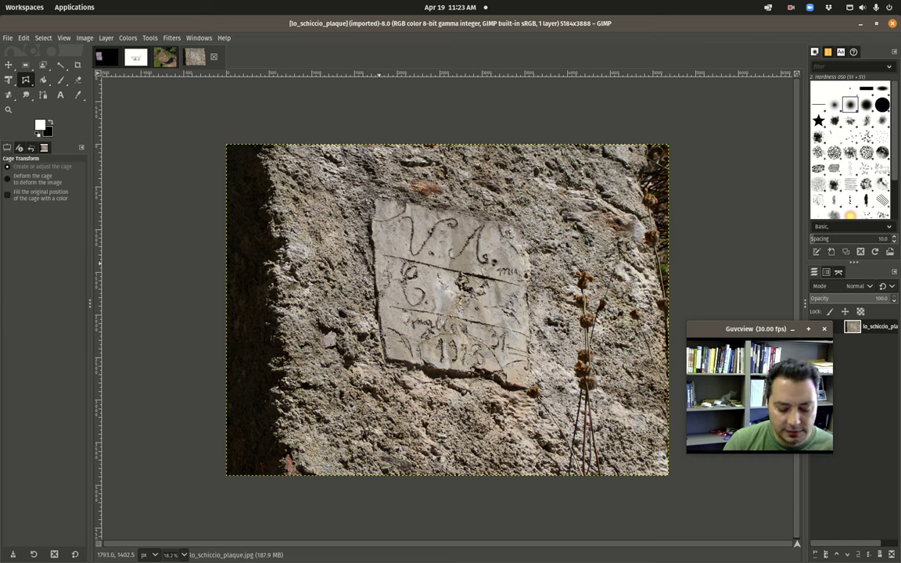
Step: Draw a closed Cage Transform cage along the edges and corners of the inscribed stone plaque
key("z")
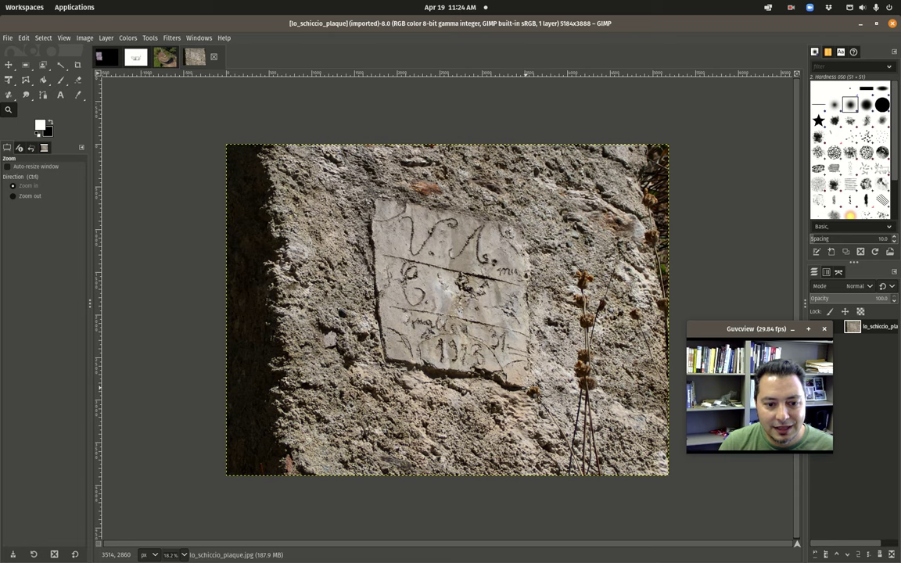
left_click(527, 388)
left_click_drag(490, 380, 435, 350)
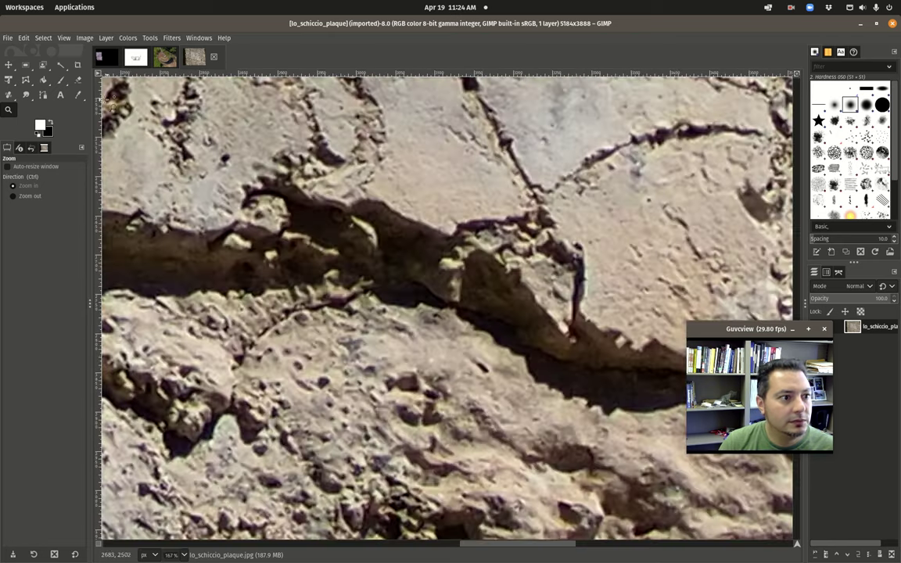
key("ctrl")
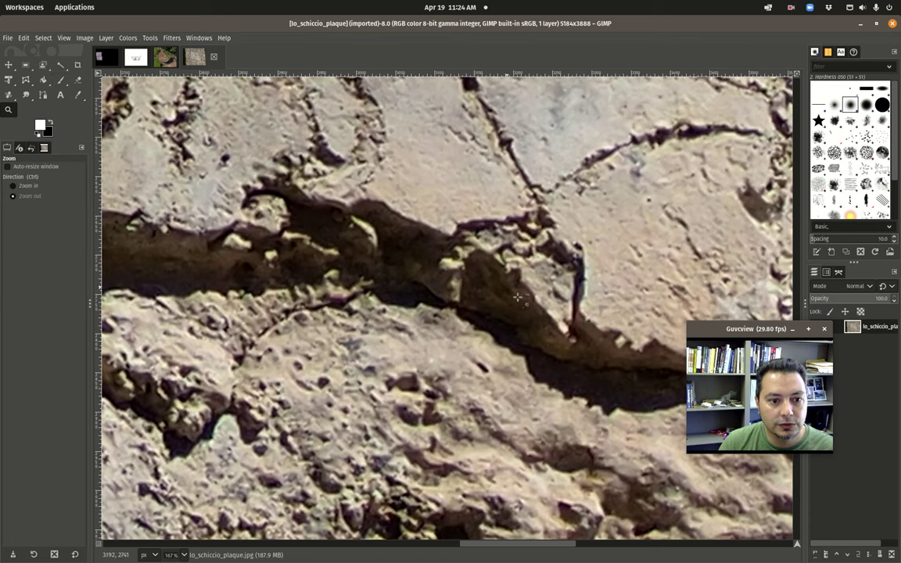
scroll(263, 230, "down", 5)
left_click(266, 233)
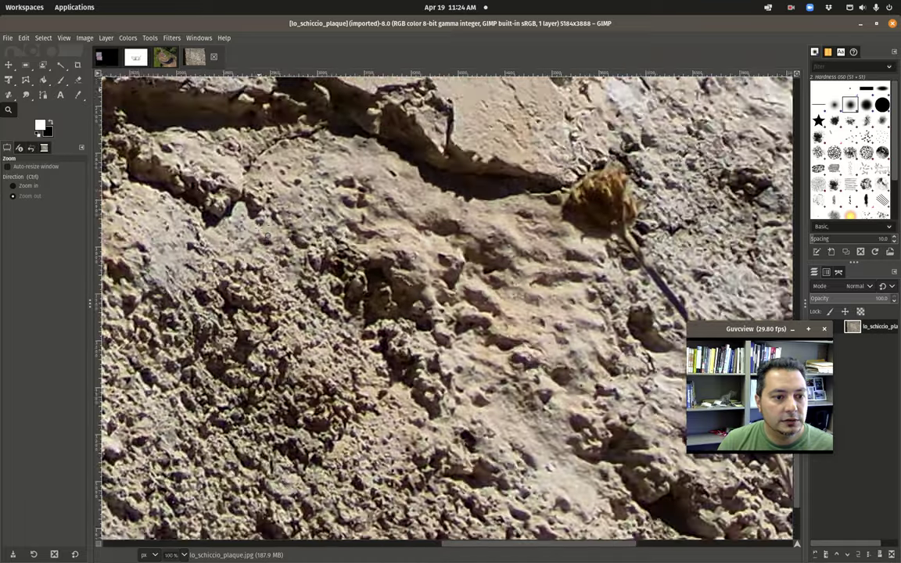
left_click(266, 233)
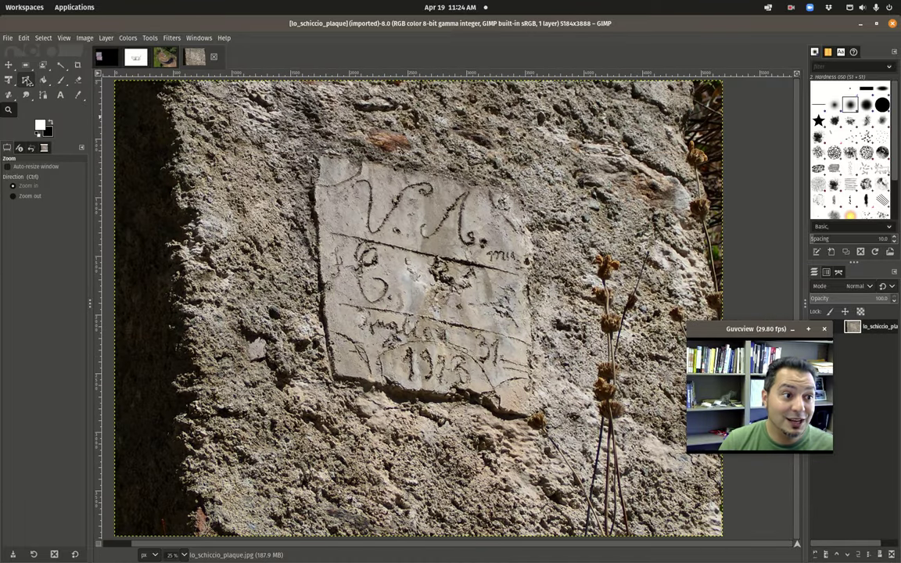
left_click(26, 79)
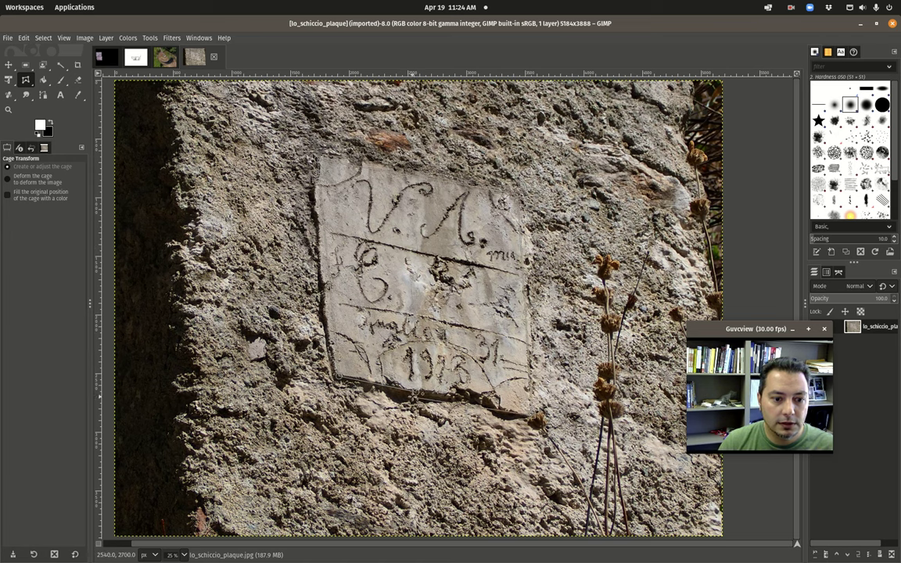
left_click(416, 393)
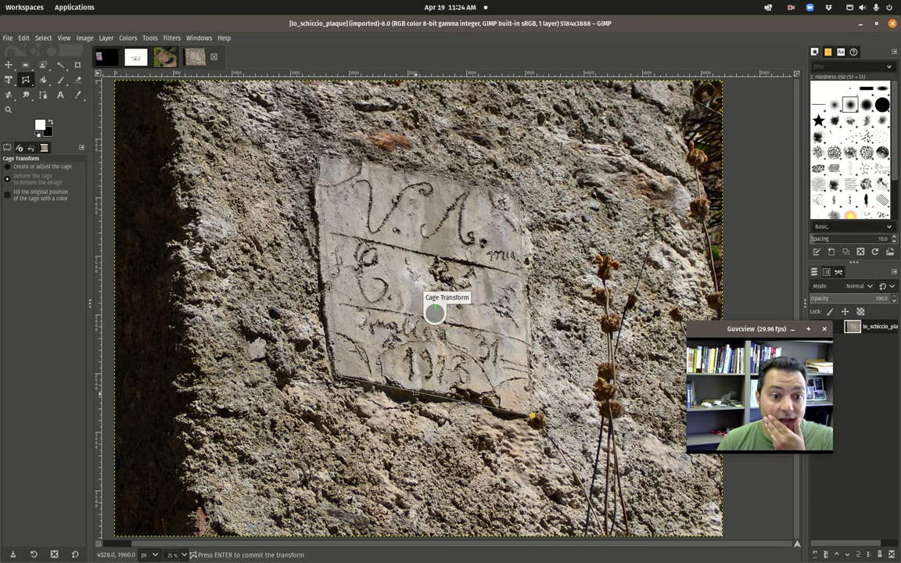
left_click(791, 7)
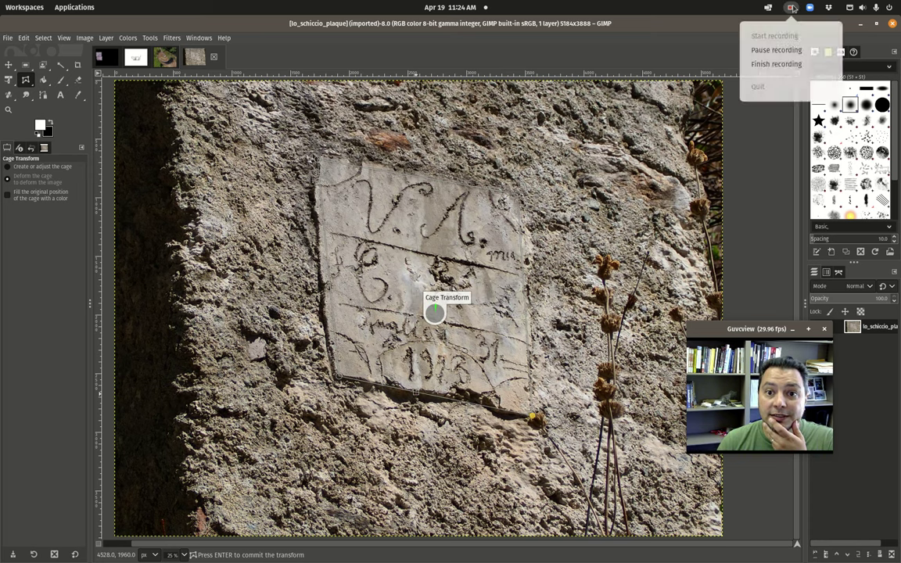
left_click(774, 50)
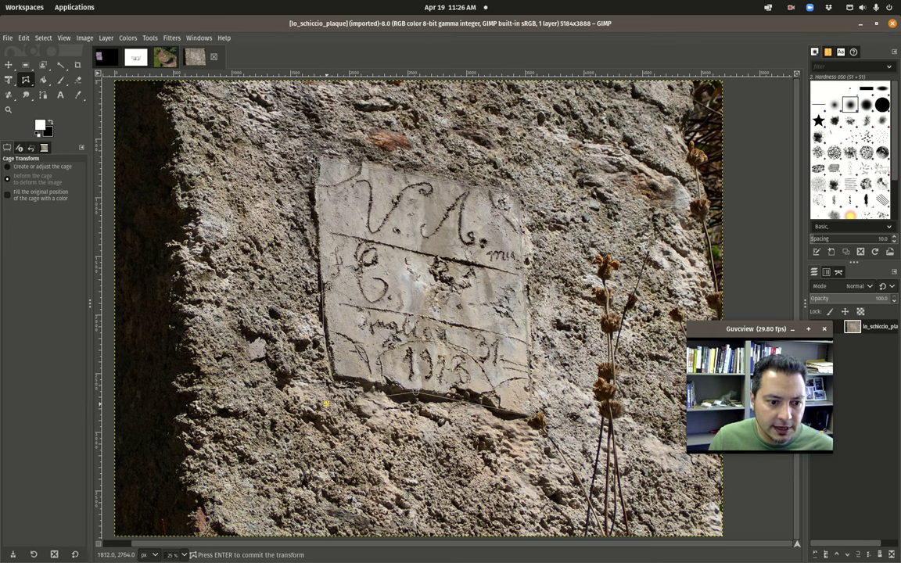
Step: Try to square the plaque by pulling the cage's lower-left corner down and slightly outward
left_click_drag(326, 404, 324, 408)
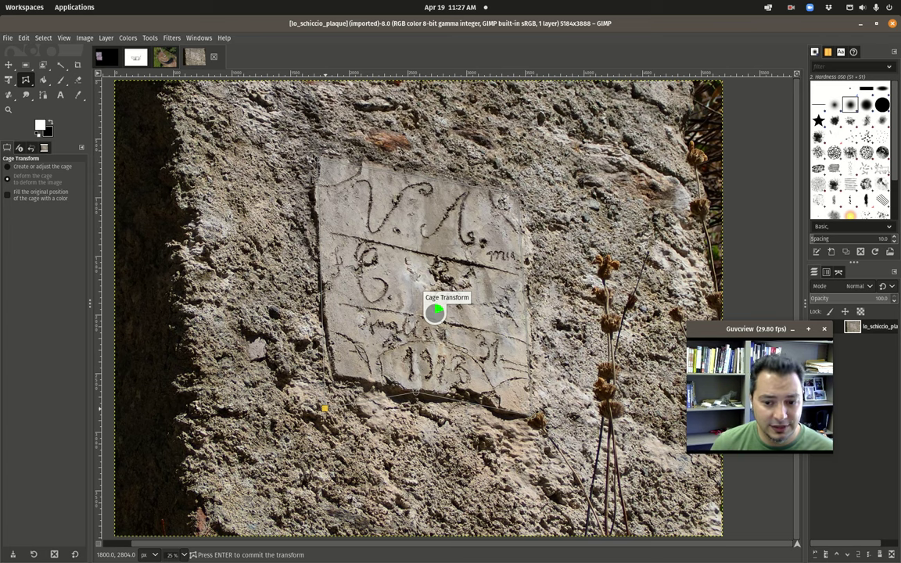
left_click(791, 7)
left_click(770, 53)
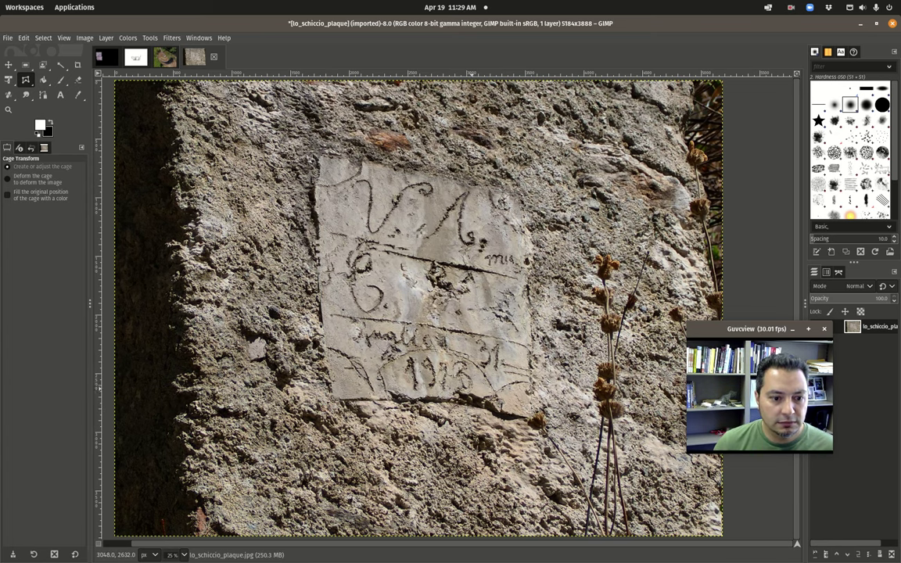
Step: Undo the cage transform, redo it to compare the plaque before and after, and undo it again
key("ctrl+z")
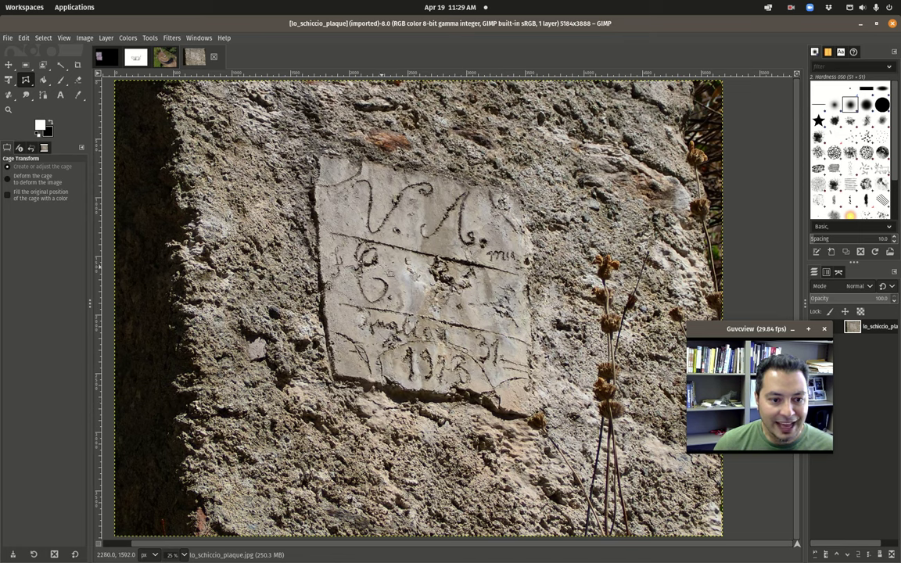
left_click(24, 37)
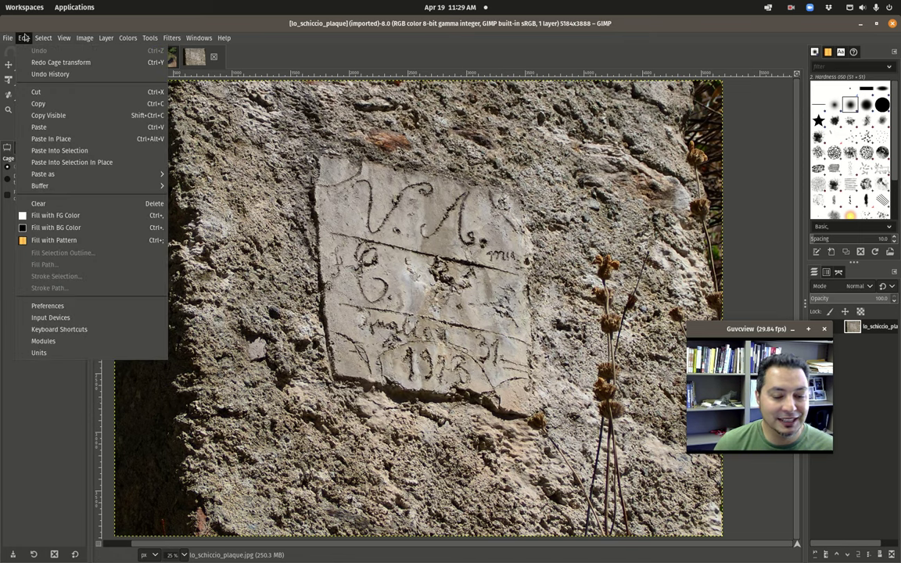
left_click(39, 63)
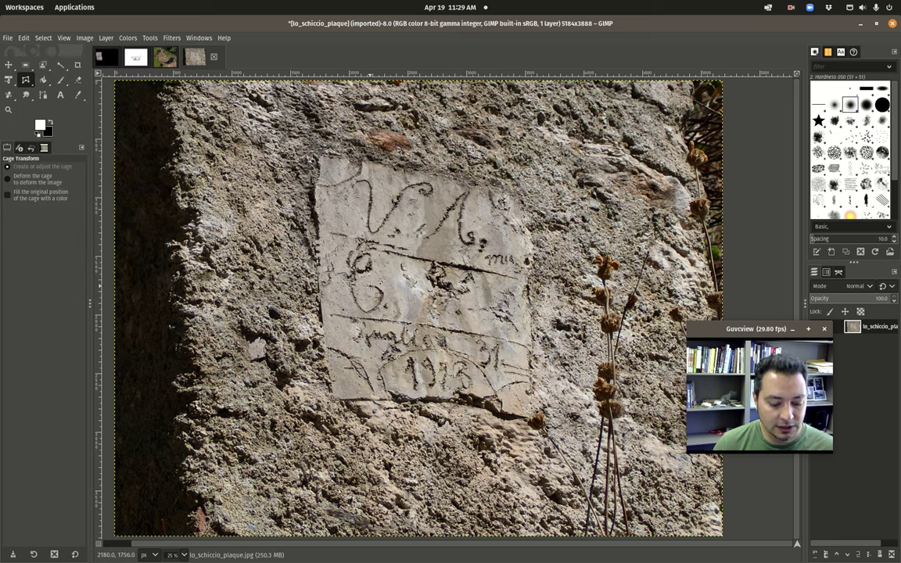
key("ctrl+z")
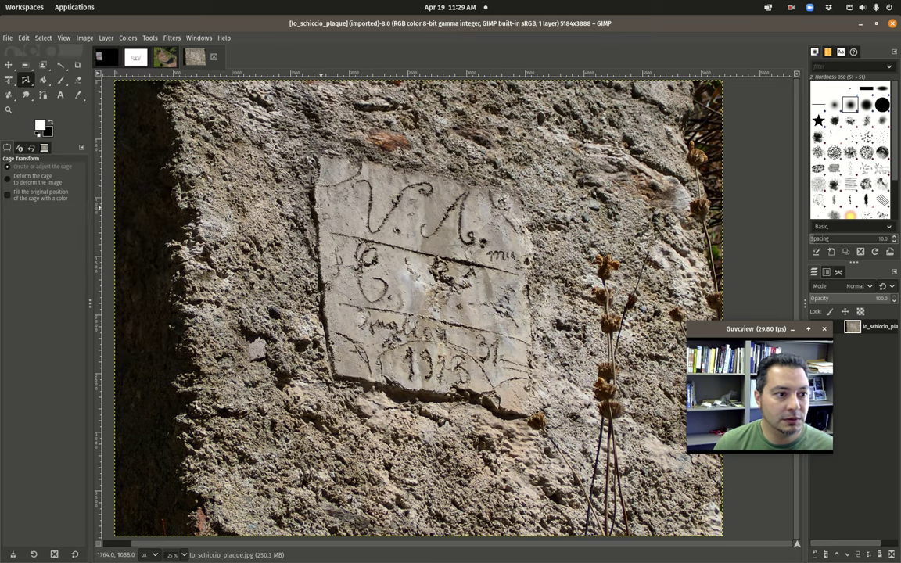
Step: Try to straighten the plaque with Handle Transform by adding handles at its corners and pulling them
left_click(10, 81)
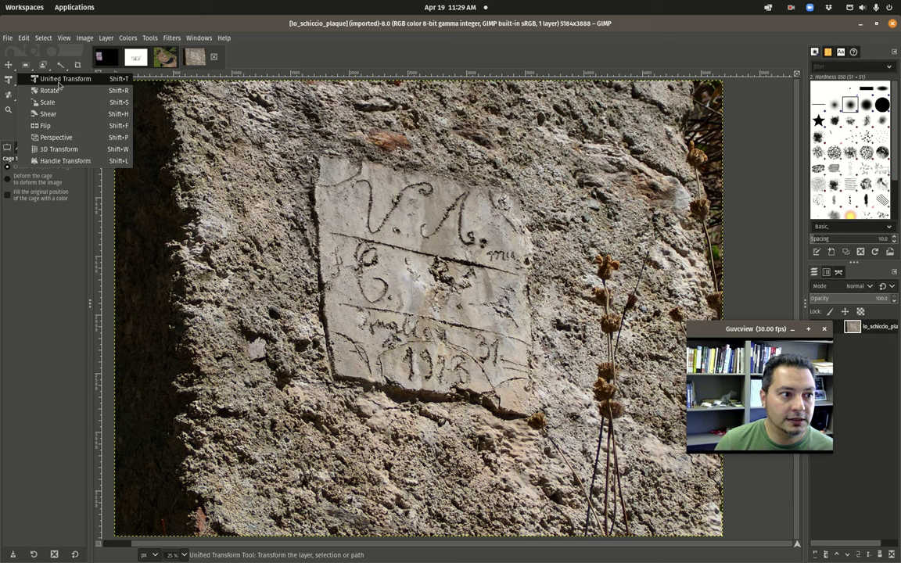
left_click(59, 160)
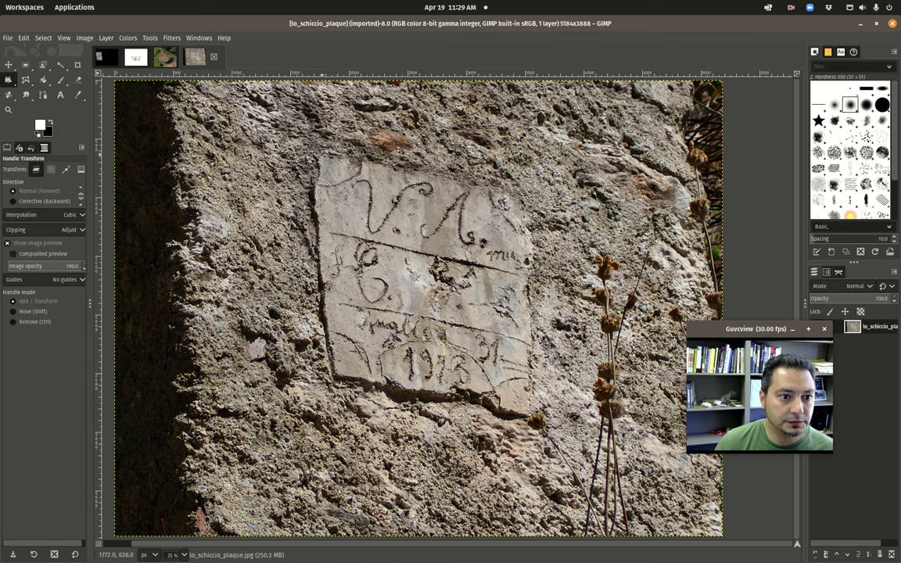
left_click_drag(332, 195, 374, 266)
left_click_drag(320, 106, 309, 144)
left_click_drag(377, 304, 372, 270)
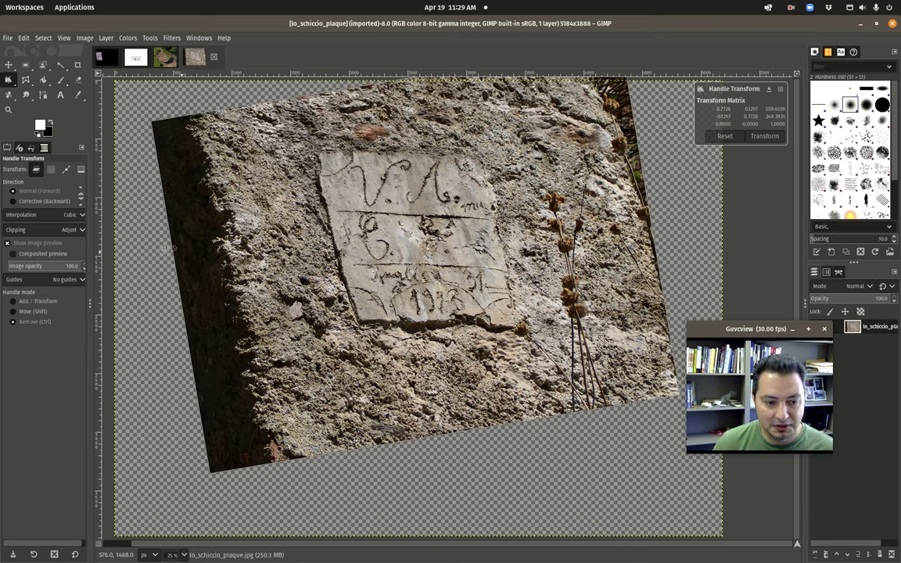
left_click_drag(358, 313, 538, 147)
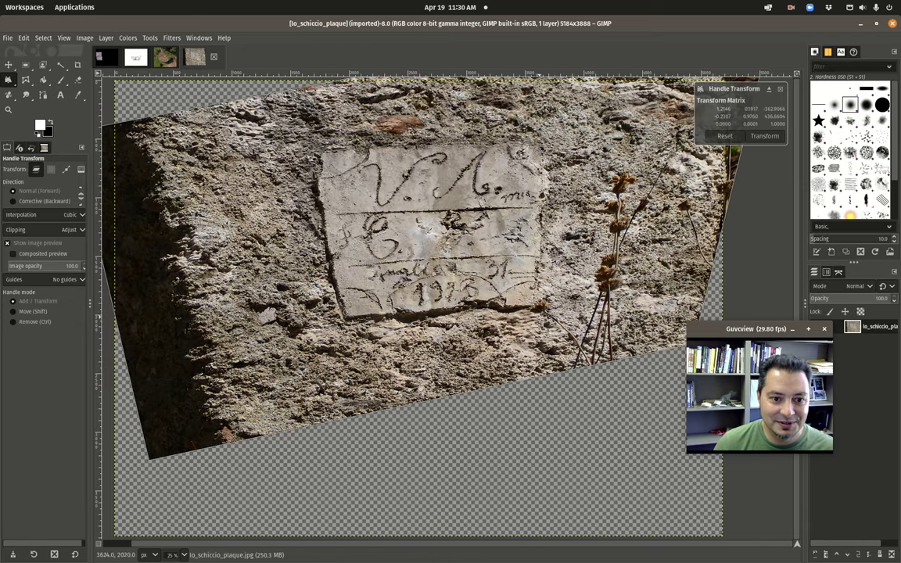
left_click_drag(338, 157, 326, 153)
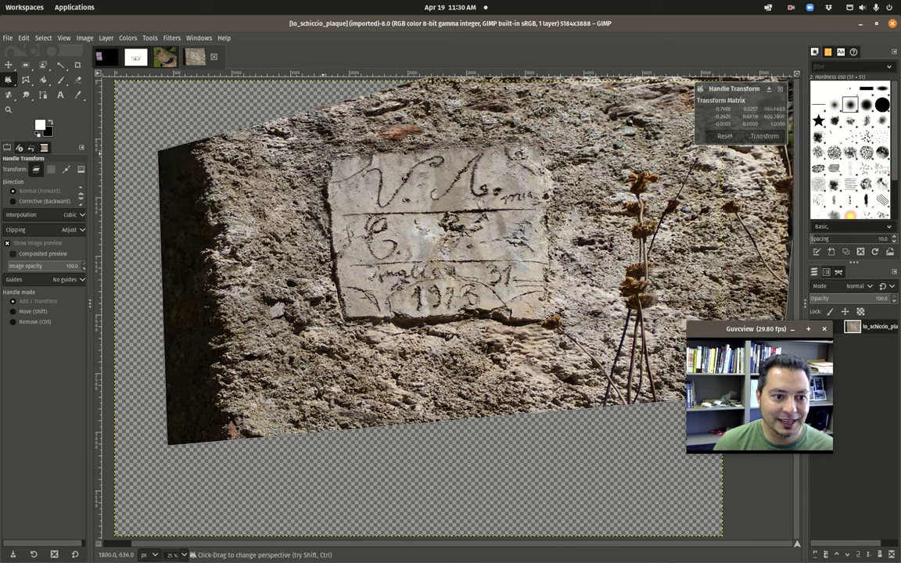
left_click_drag(327, 154, 403, 259)
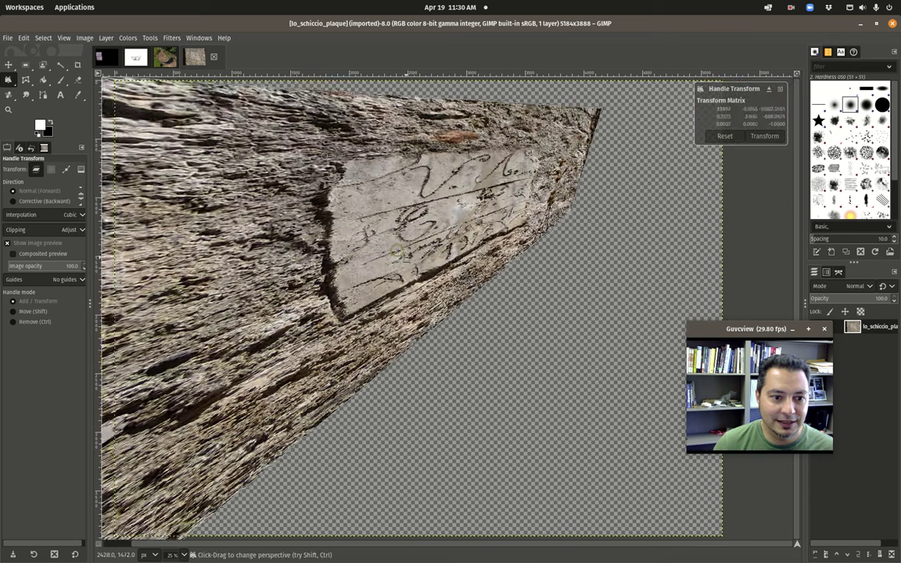
Step: Undo all the handle adjustments made to the plaque
key("ctrl+z")
key("ctrl+z")
key("ctrl+z")
key("ctrl+z")
key("ctrl+z")
key("ctrl+z")
key("ctrl+z")
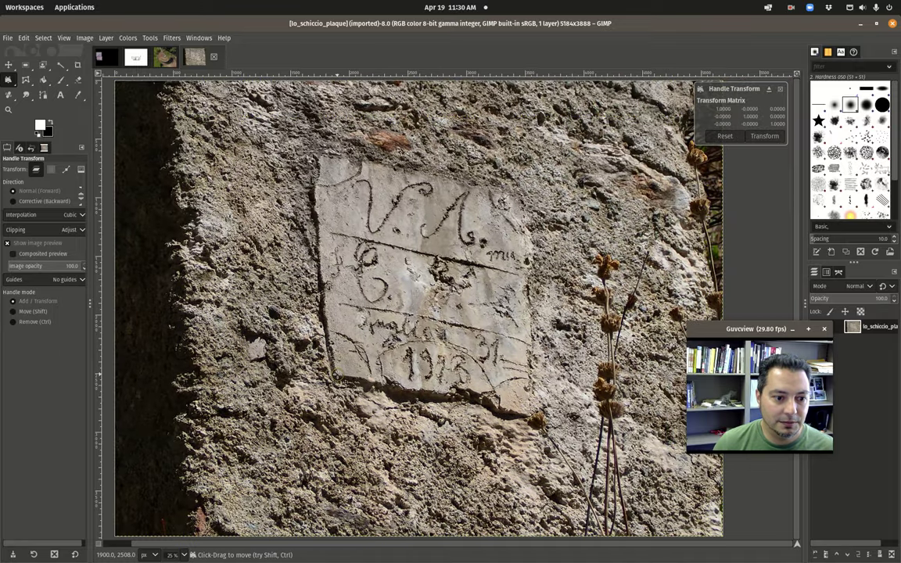
Step: Try to square the plaque again by pulling its lower corner handles level and its upper corners outward
mouse_move(338, 376)
left_mouse_down()
mouse_move(332, 389)
mouse_move(344, 371)
mouse_move(337, 376)
mouse_move(337, 365)
left_mouse_up()
left_click_drag(528, 406, 533, 371)
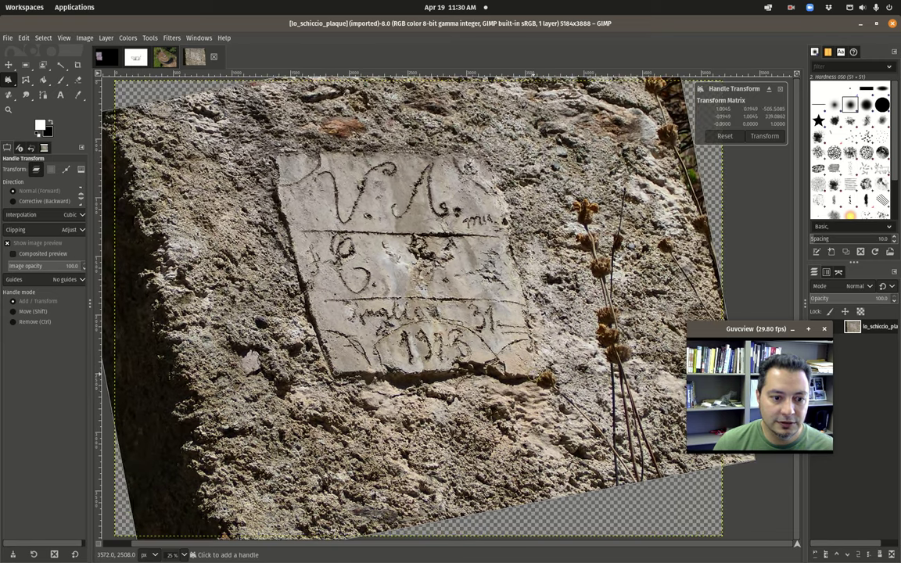
left_click_drag(487, 158, 583, 197)
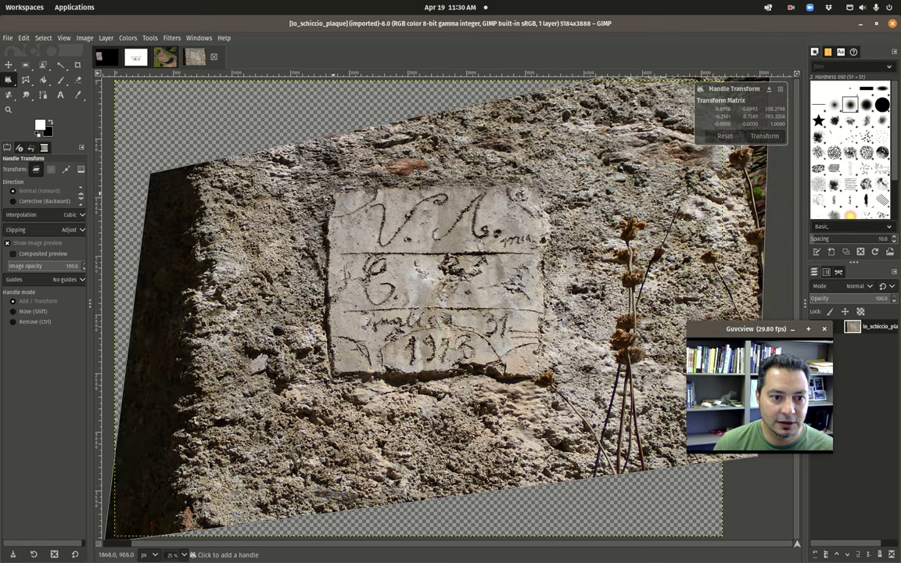
left_click_drag(680, 180, 551, 312)
left_click_drag(461, 267, 358, 378)
key("Return")
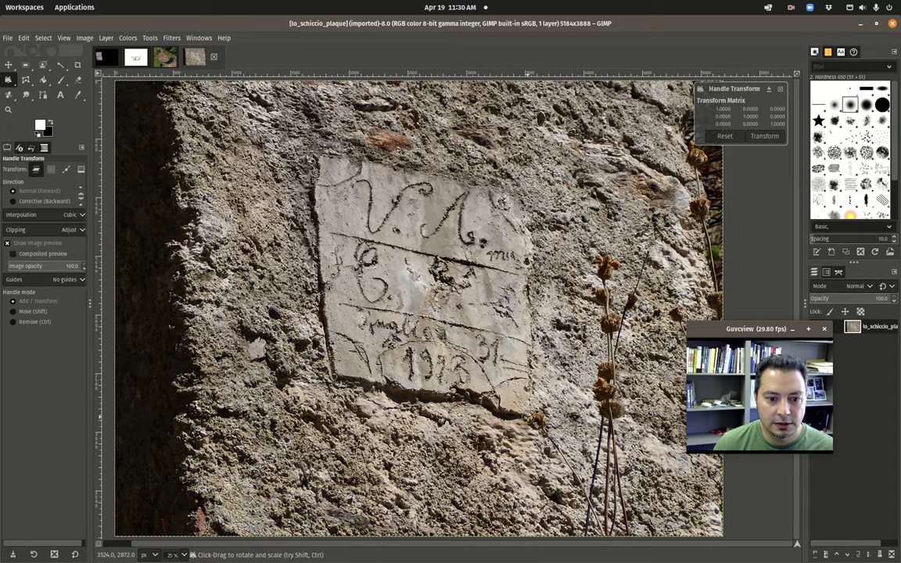
Step: Pull the plaque's lower-right and upper-right handles until it looks square, and apply the Handle Transform
left_click_drag(528, 417, 535, 380)
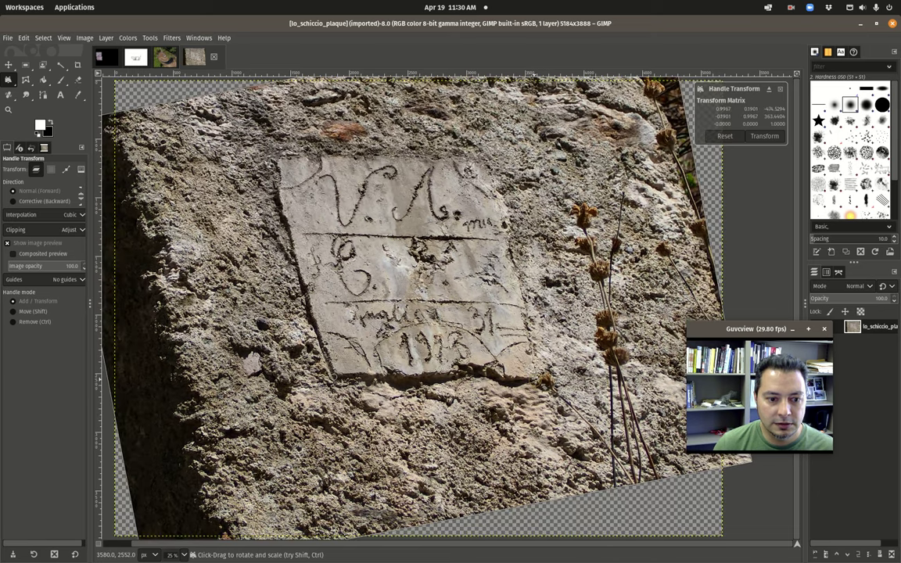
left_click_drag(487, 154, 526, 175)
left_click_drag(537, 179, 607, 191)
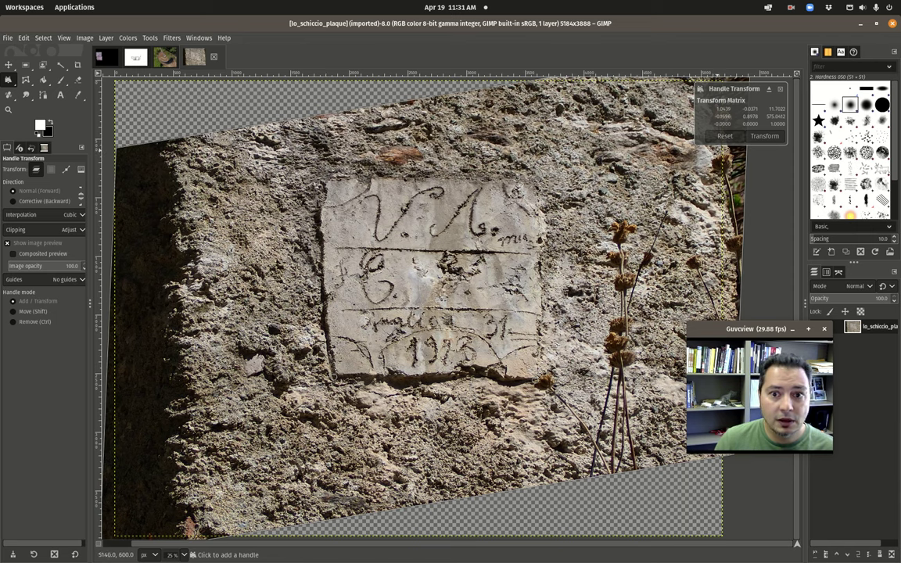
left_click(769, 137)
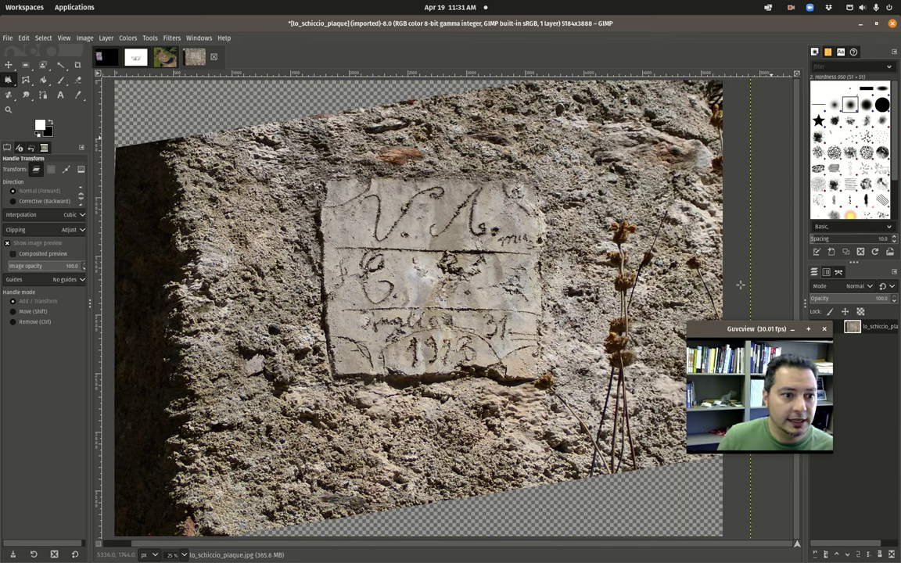
Step: Crop the image closely around the squared plaque to about 2108 × 1988 px
left_click(77, 65)
left_click_drag(313, 161, 560, 392)
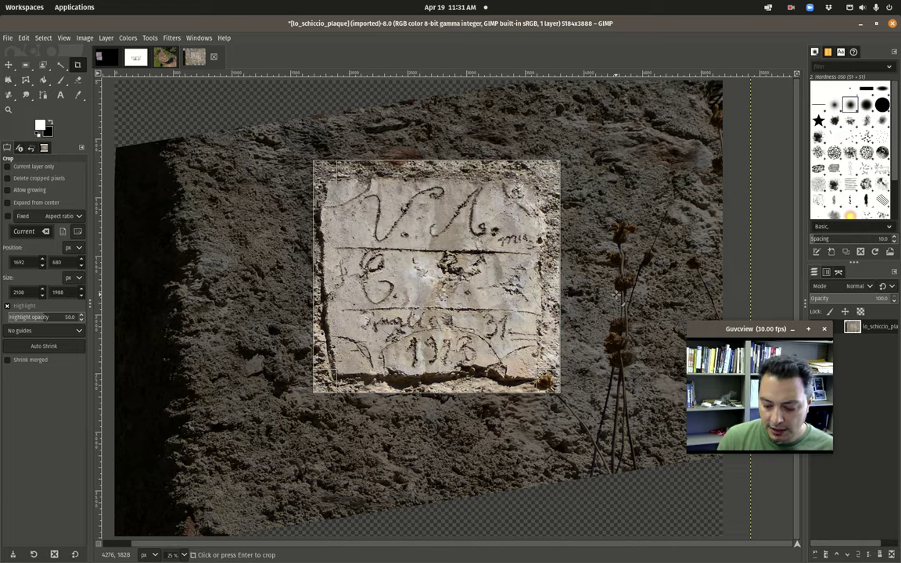
key("Return")
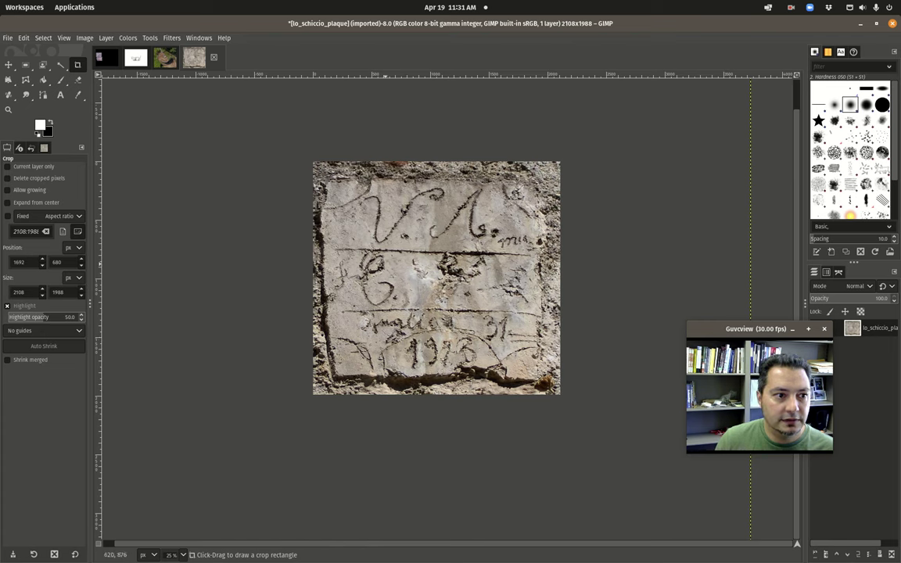
Step: Try Levels on the plaque's Value channel with input black at 48, gamma 1.39 and white at 208
left_click(125, 38)
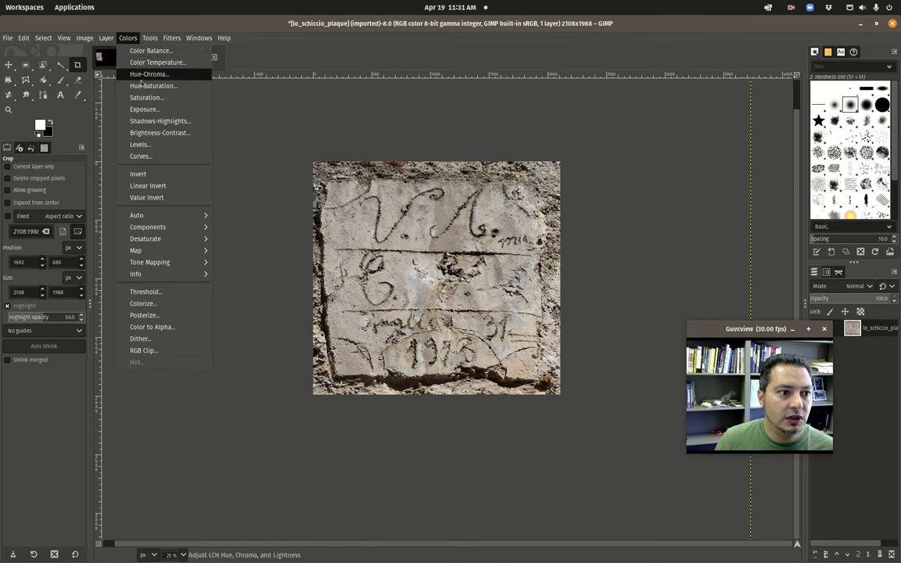
left_click(139, 145)
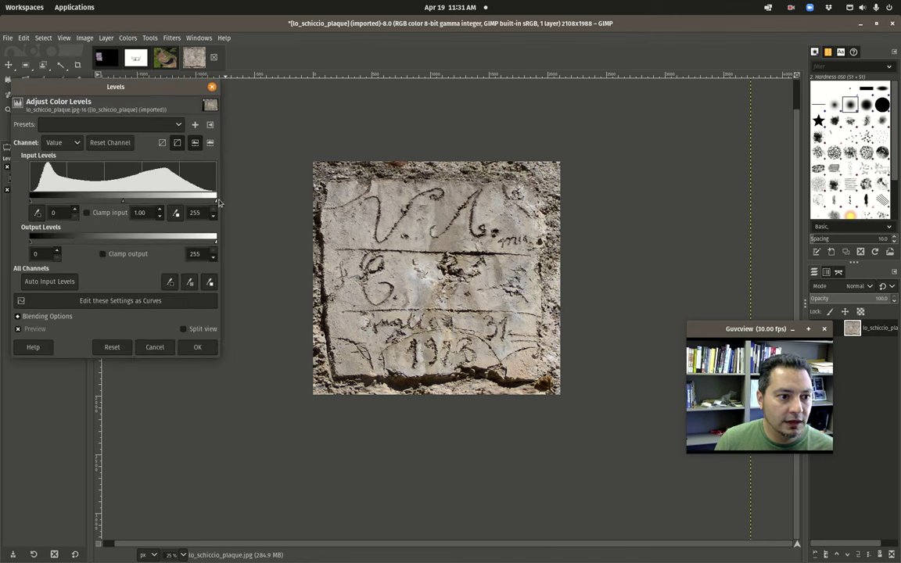
left_click_drag(217, 201, 182, 197)
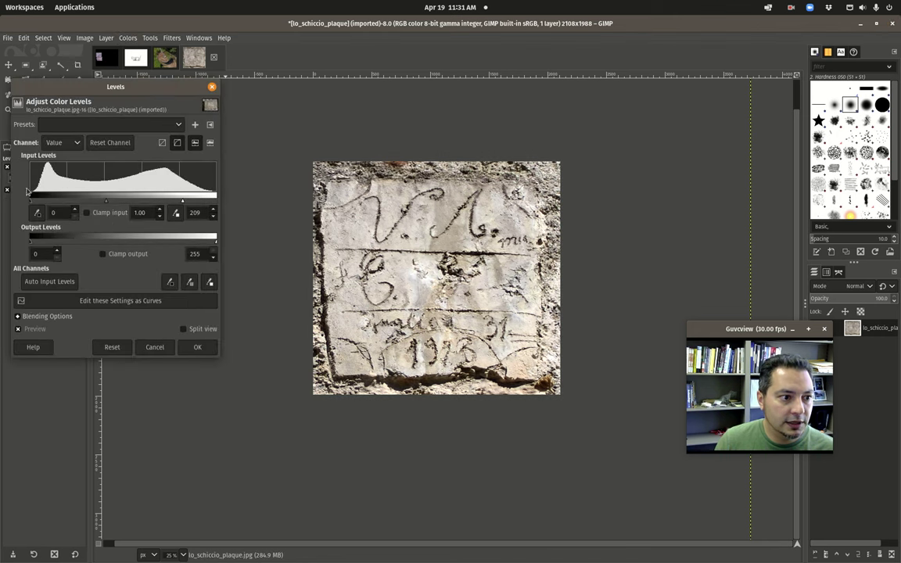
left_click_drag(30, 202, 52, 200)
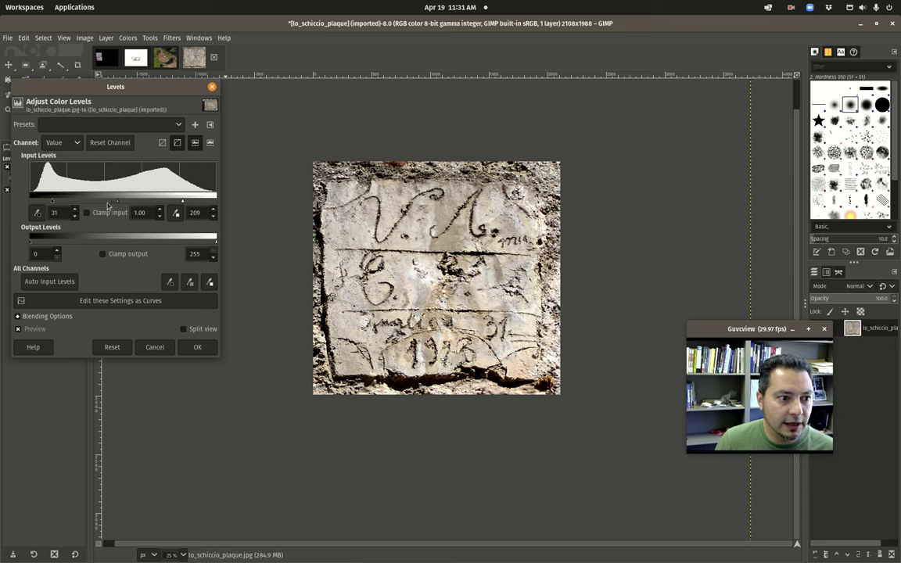
mouse_move(118, 203)
left_mouse_down()
mouse_move(92, 202)
mouse_move(124, 201)
mouse_move(108, 203)
left_mouse_up()
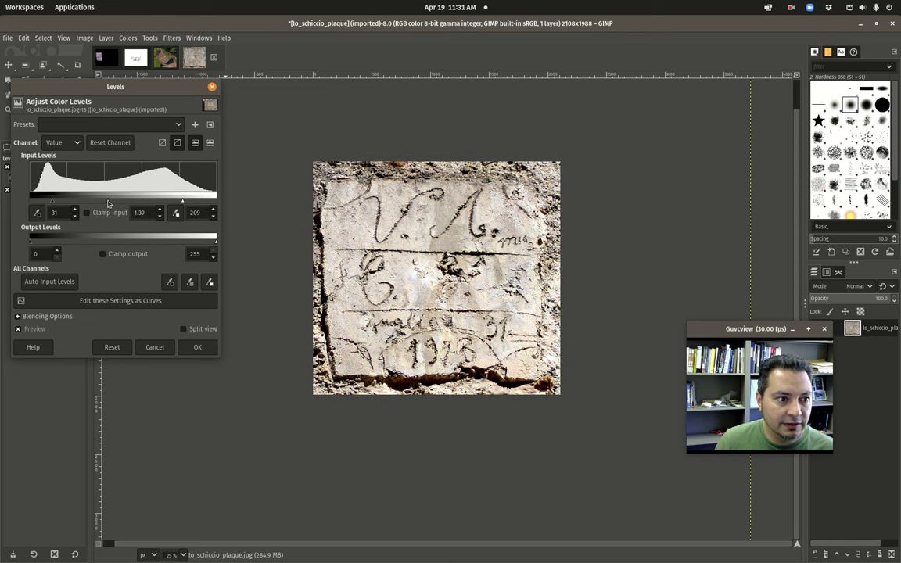
mouse_move(183, 204)
left_mouse_down()
mouse_move(172, 204)
mouse_move(183, 203)
left_mouse_up()
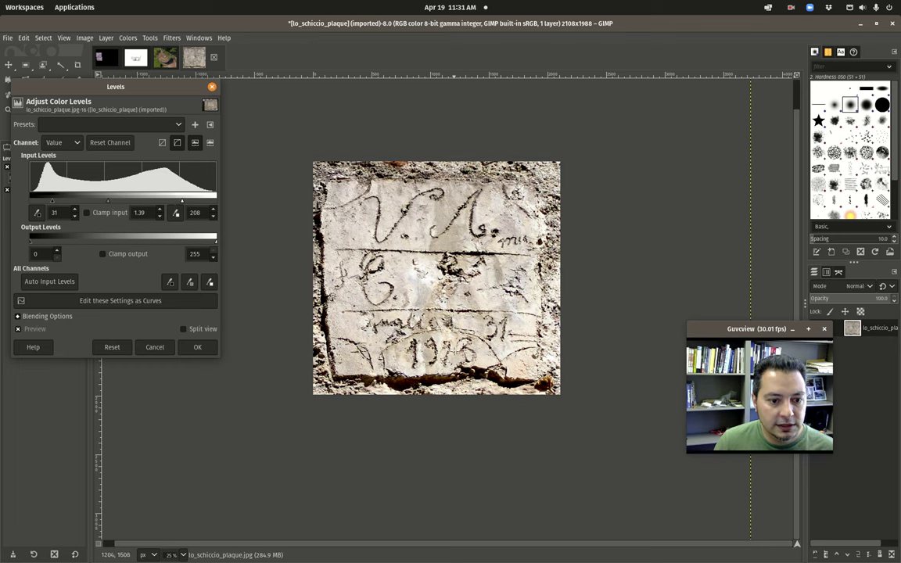
left_click_drag(53, 202, 65, 201)
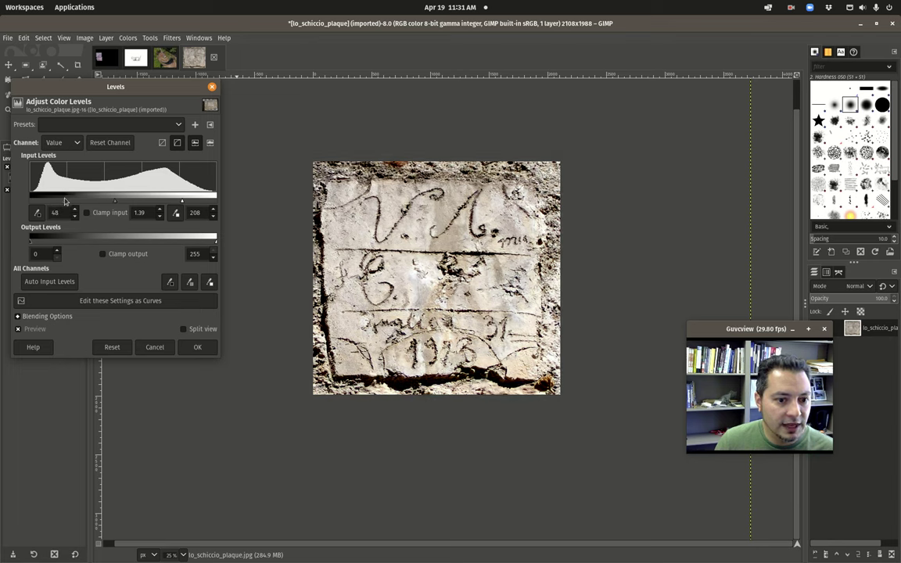
Step: Try Red channel levels with input black at 27 and gamma 1.28, and discard the Levels adjustment
left_click(67, 143)
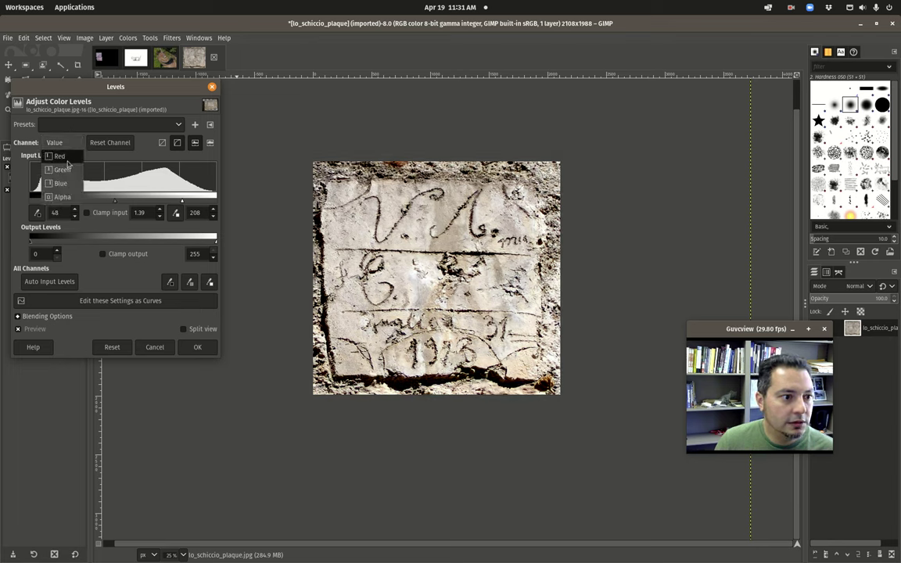
left_click(59, 155)
mouse_move(216, 203)
left_mouse_down()
mouse_move(157, 203)
mouse_move(217, 202)
left_mouse_up()
mouse_move(30, 202)
left_mouse_down()
mouse_move(86, 185)
mouse_move(49, 186)
mouse_move(47, 206)
left_mouse_up()
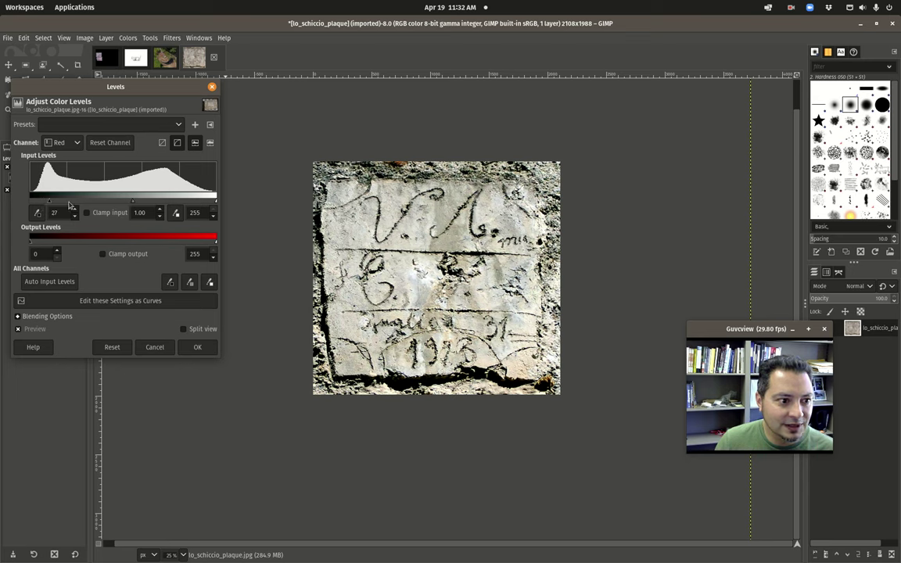
left_click_drag(123, 203, 148, 211)
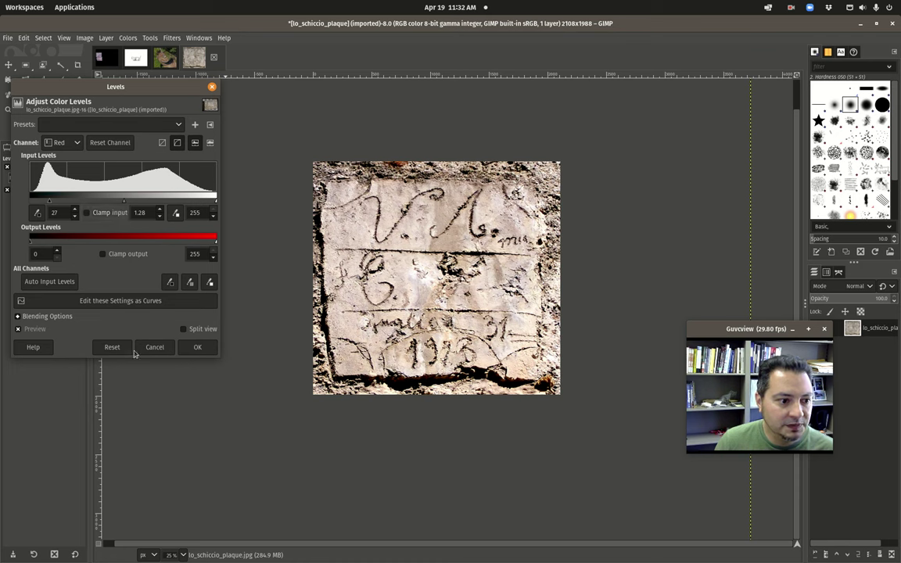
left_click(154, 347)
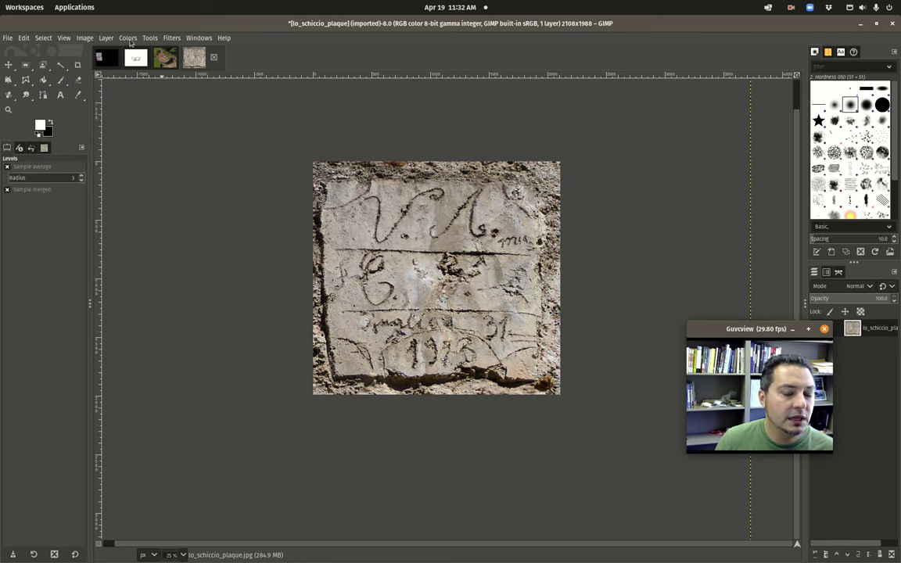
Step: Try Sharpen (Unsharp Mask) on the plaque with radius 9.835, amount 6.801 and threshold 0.632, and cancel it
left_click(127, 38)
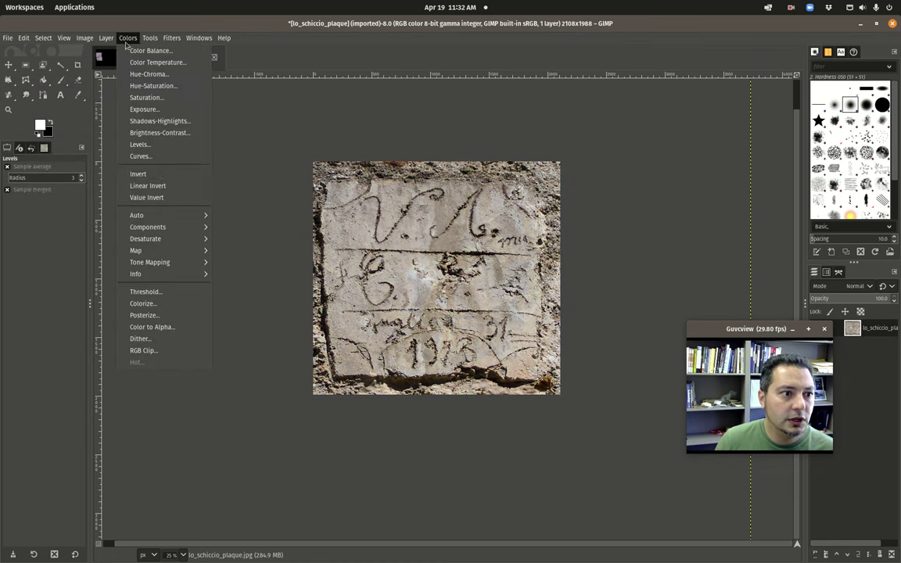
mouse_move(193, 255)
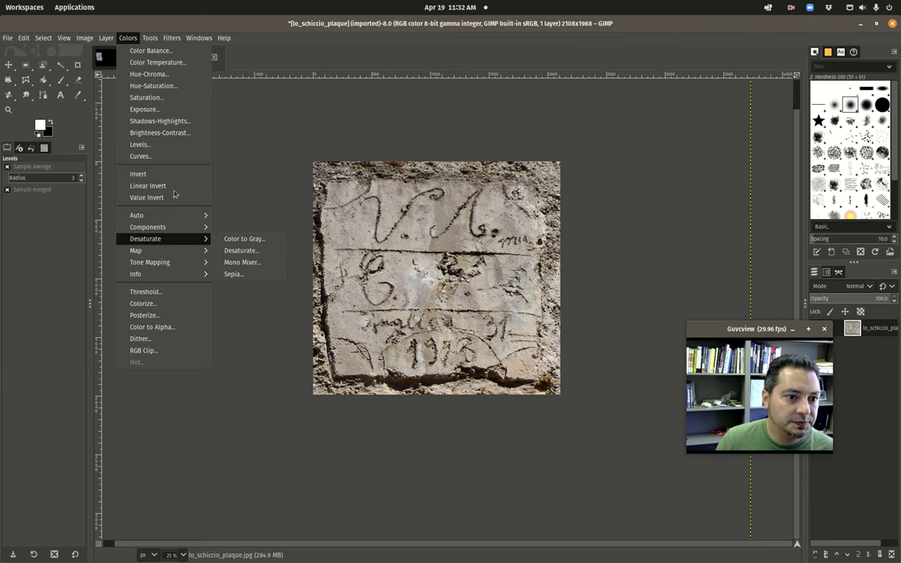
mouse_move(177, 41)
mouse_move(213, 117)
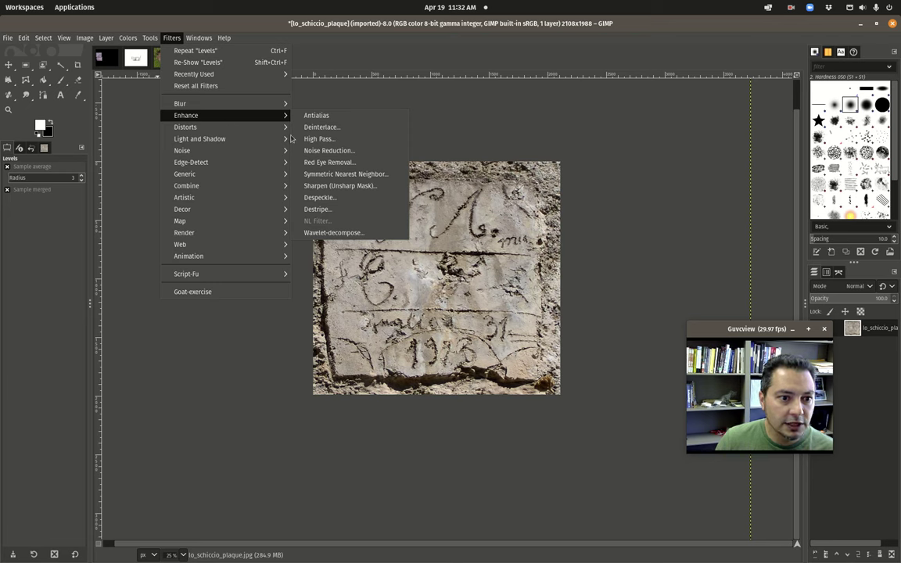
left_click(330, 186)
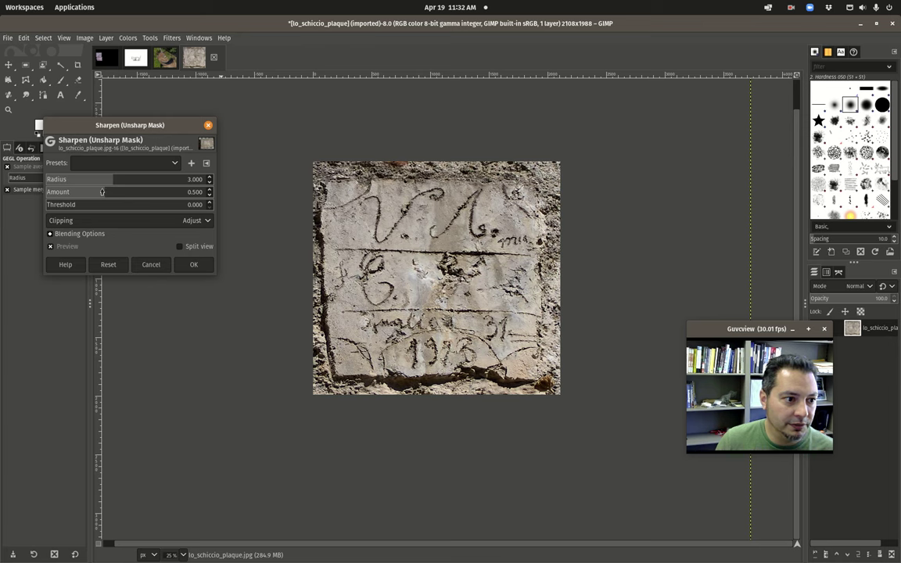
left_click_drag(105, 194, 145, 180)
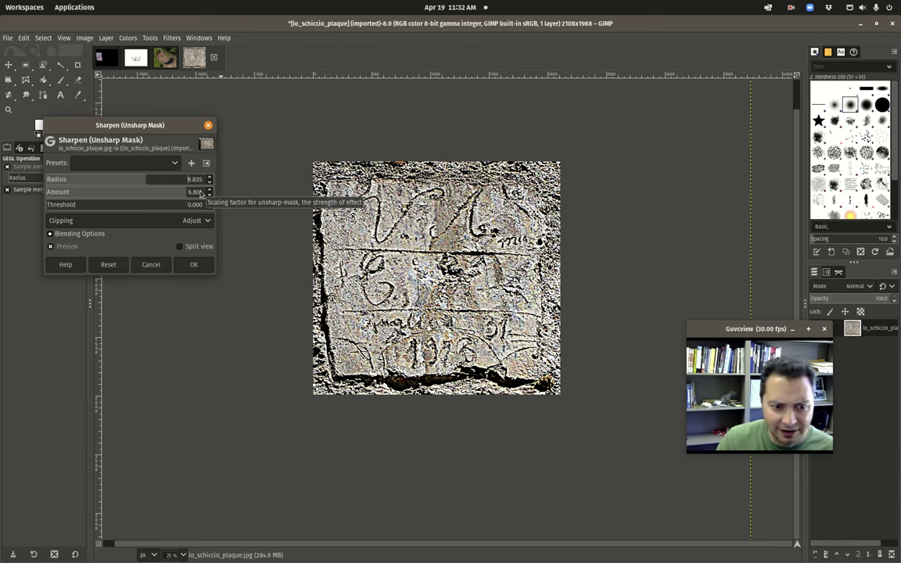
left_click_drag(109, 205, 139, 207)
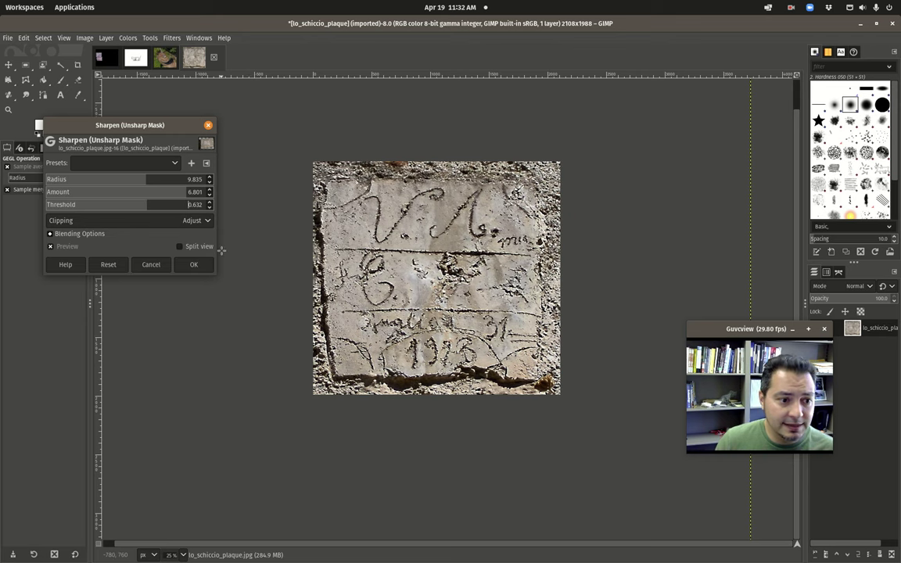
left_click(151, 264)
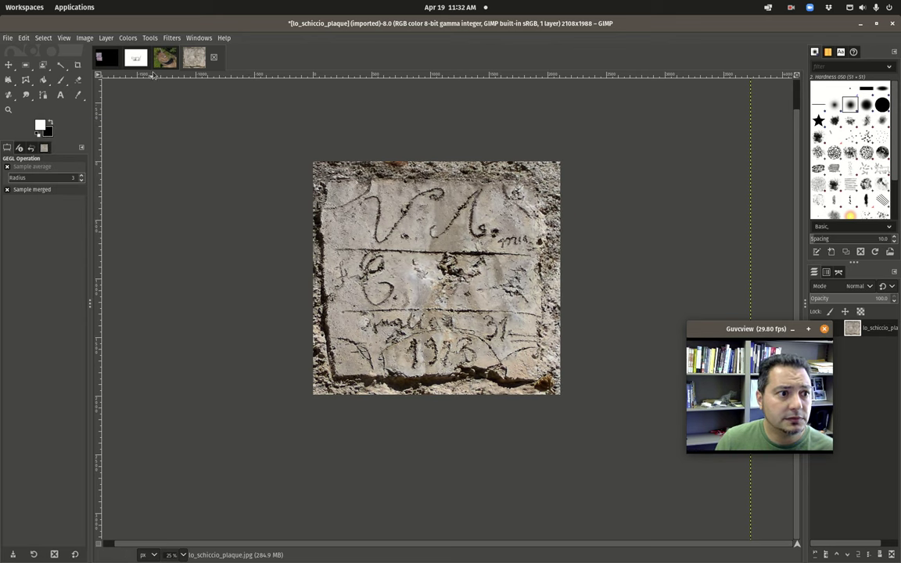
Step: Preview Edge detection on the plaque using Sobel with amount 2.429, Loop border behavior and Clip clipping
left_click(171, 38)
mouse_move(237, 169)
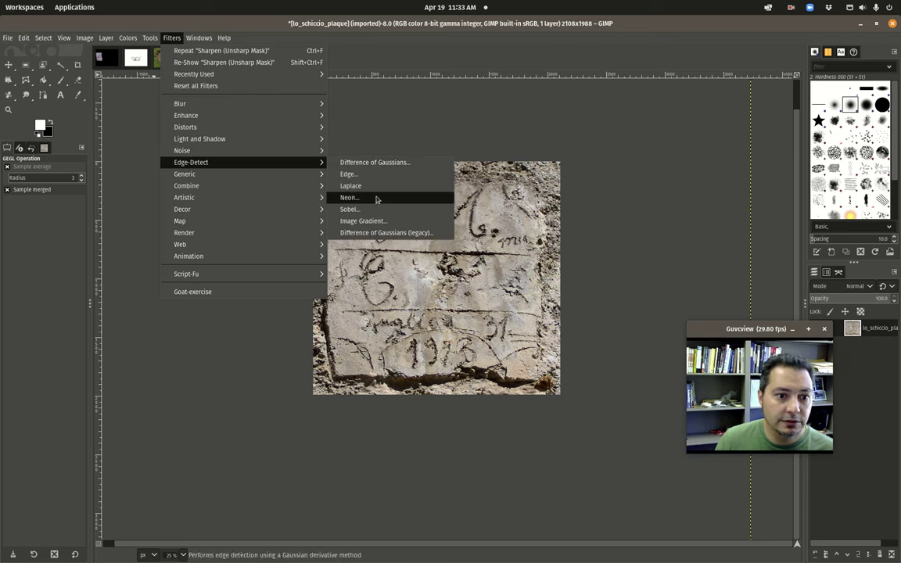
left_click(363, 175)
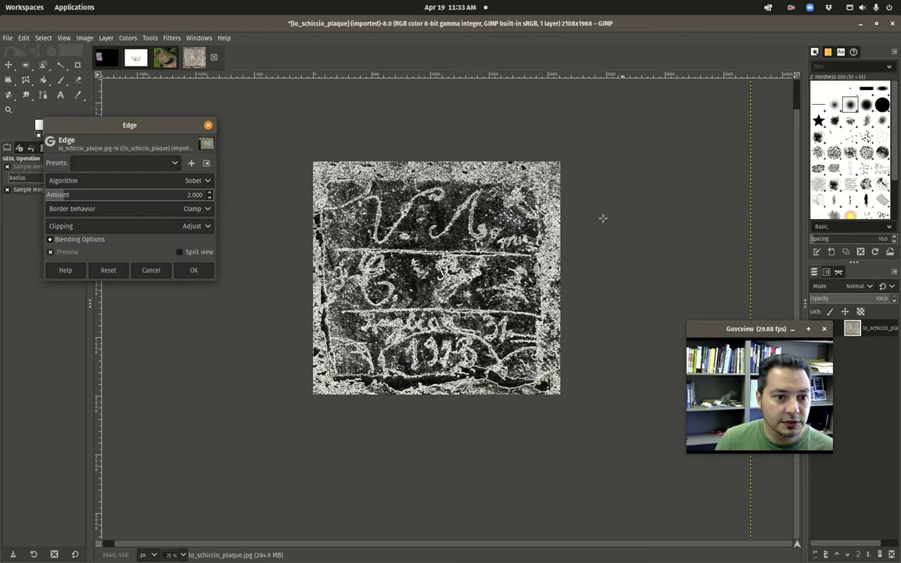
mouse_move(74, 195)
left_mouse_down()
mouse_move(100, 195)
mouse_move(71, 195)
left_mouse_up()
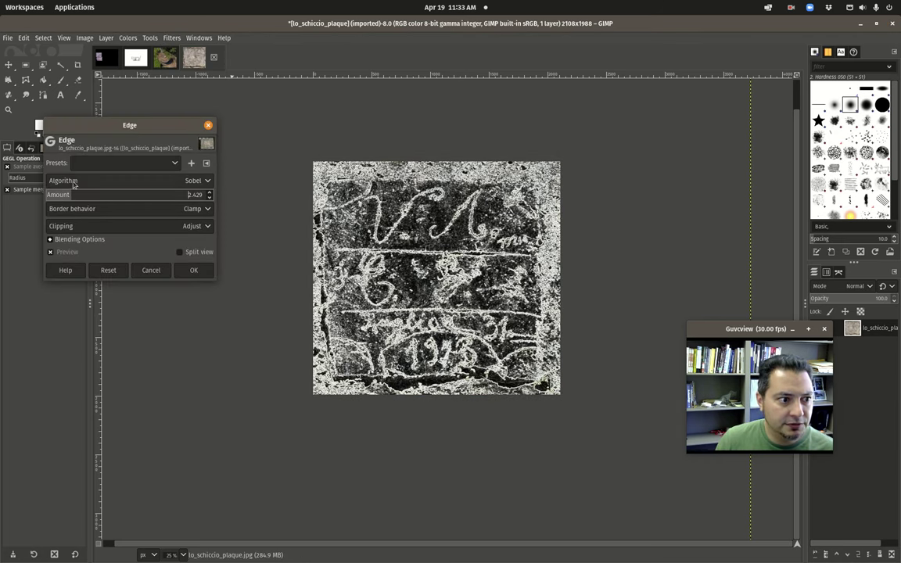
left_click(100, 208)
left_click(123, 208)
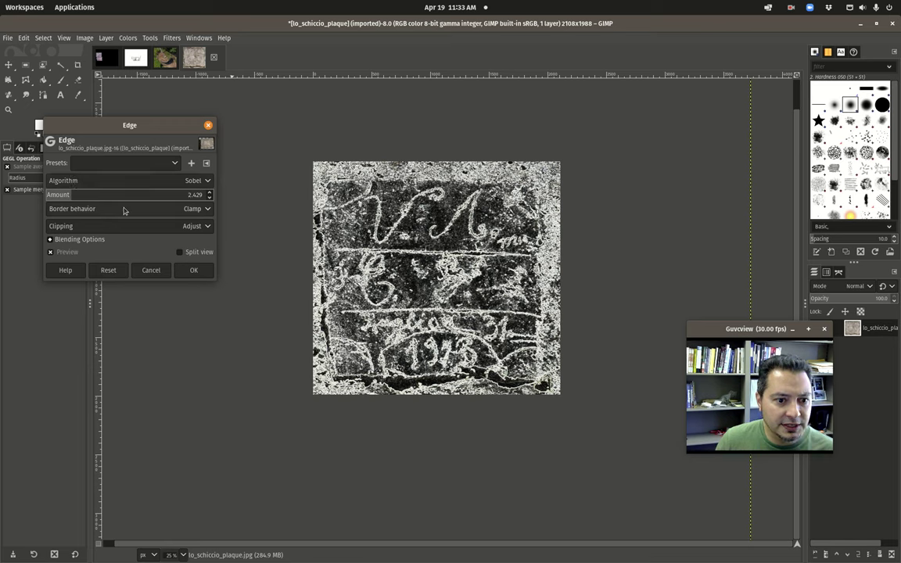
left_click(74, 208)
left_click(73, 222)
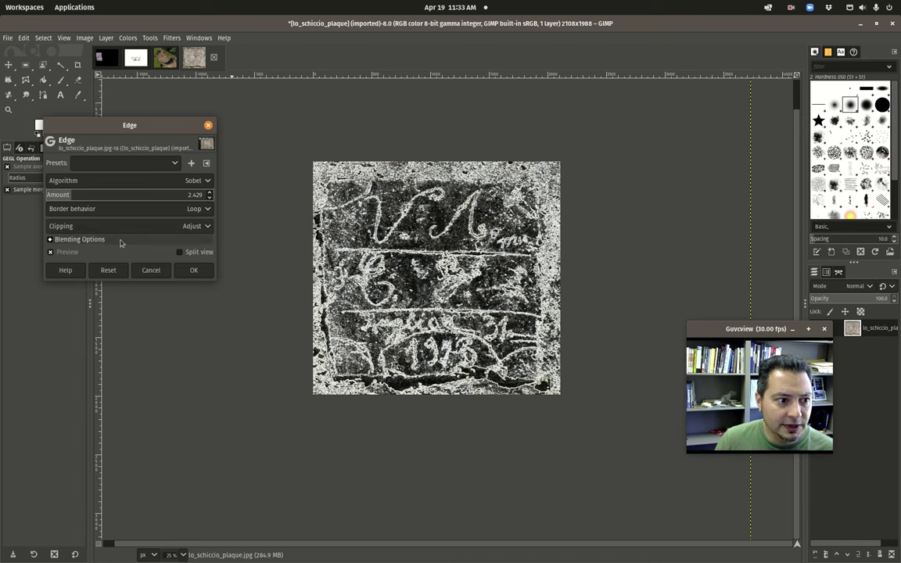
left_click(113, 232)
left_click(115, 227)
left_click(123, 226)
left_click(121, 243)
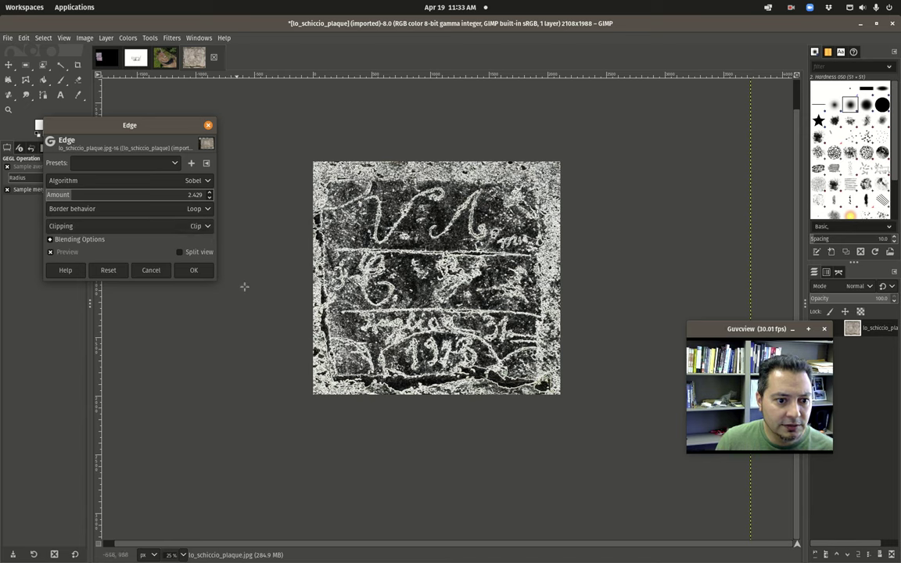
Step: Lower the plaque's Edge detection amount to 1.185 and preview the Gradient algorithm
left_click(110, 195)
left_click_drag(111, 195, 47, 195)
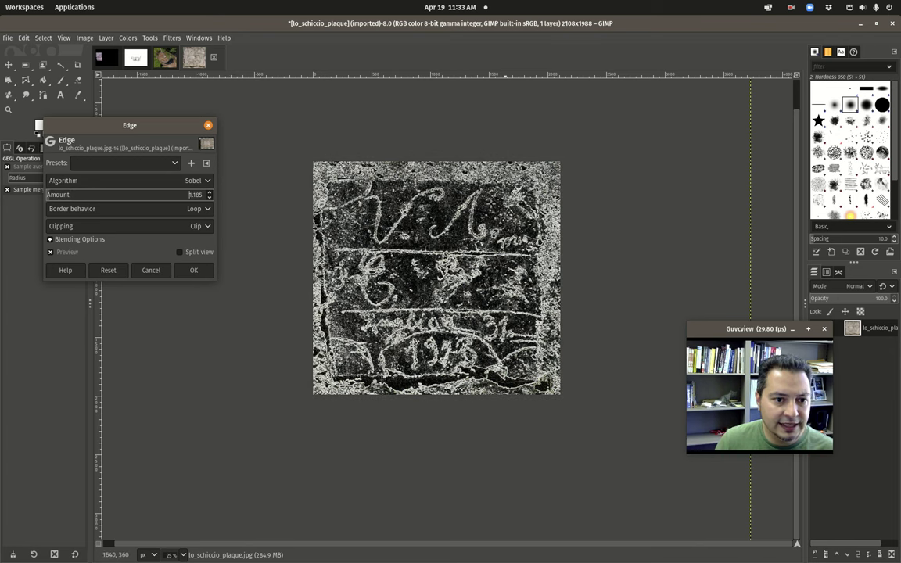
left_click(201, 181)
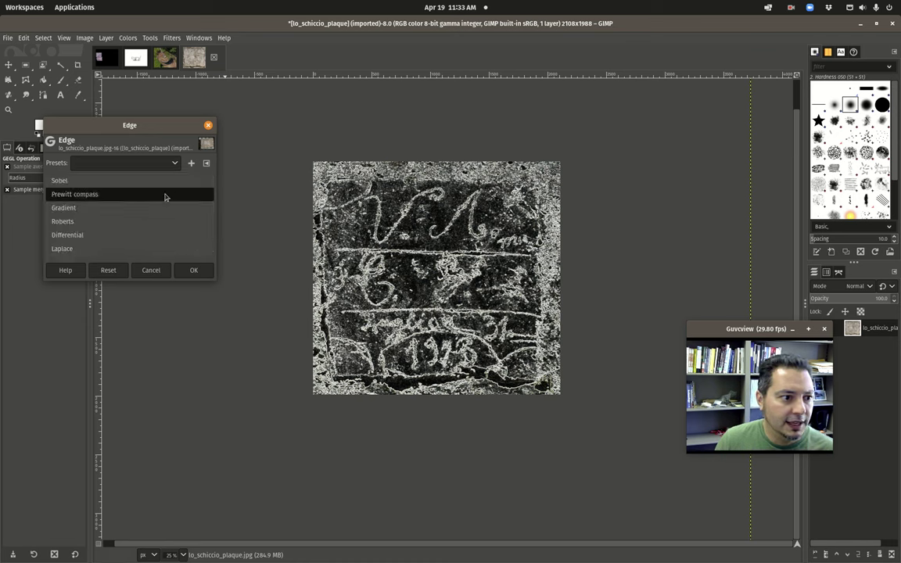
left_click(137, 209)
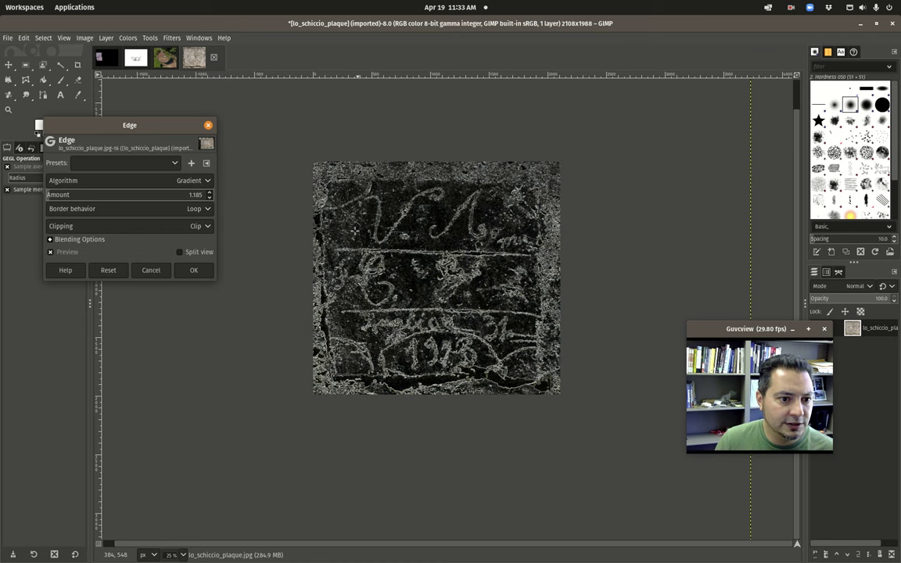
Step: Try the Differential, Laplace and Sobel edge algorithms on the plaque at the same amount, and cancel the Edge filter
left_click(168, 185)
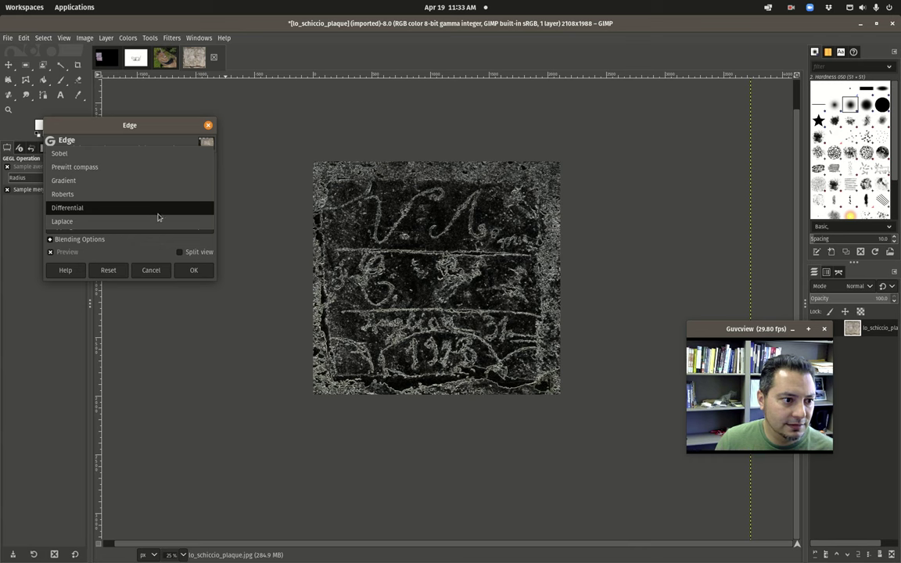
left_click(159, 210)
left_click(177, 180)
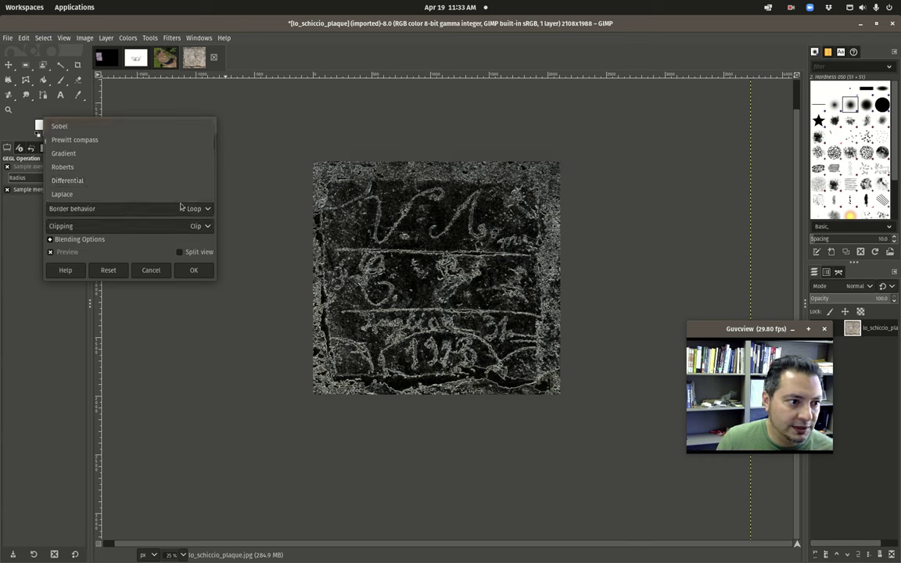
left_click(177, 194)
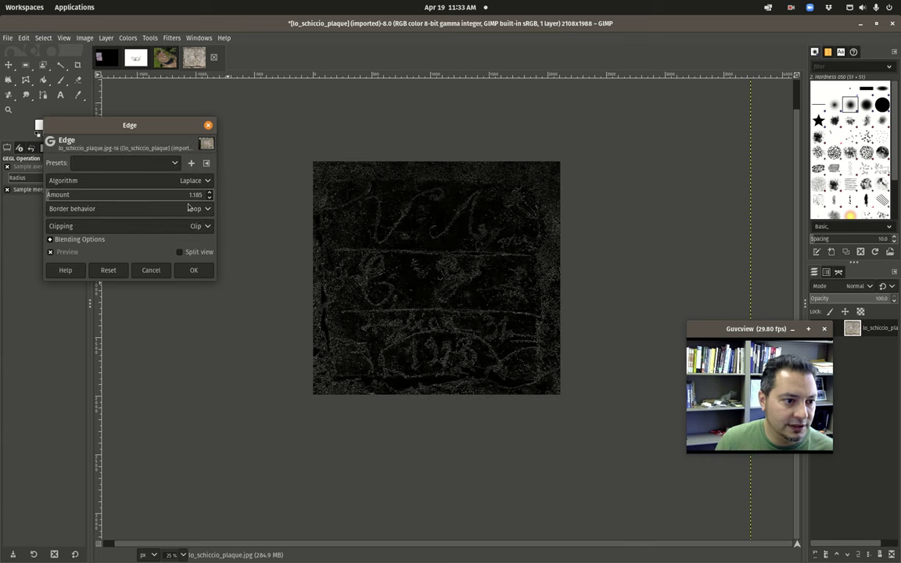
left_click(157, 181)
left_click(140, 110)
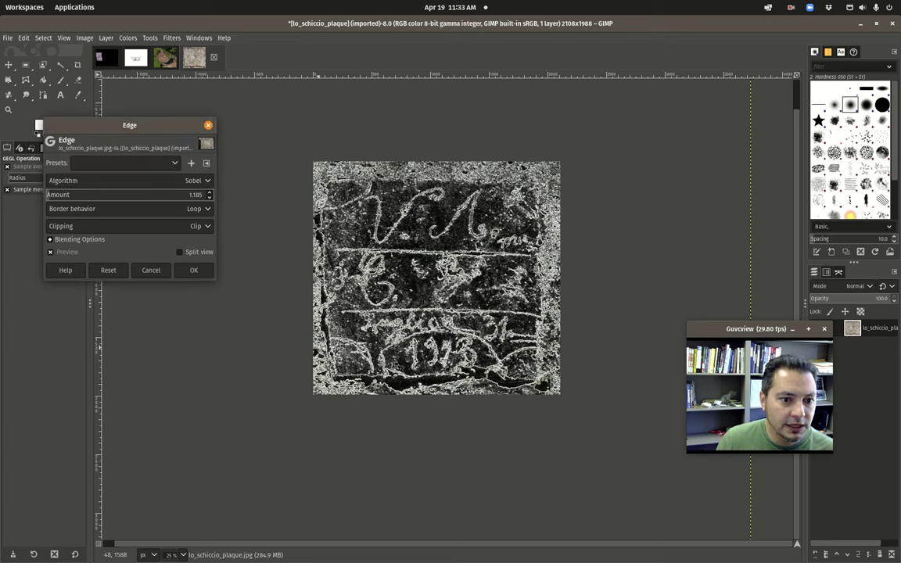
key("Escape")
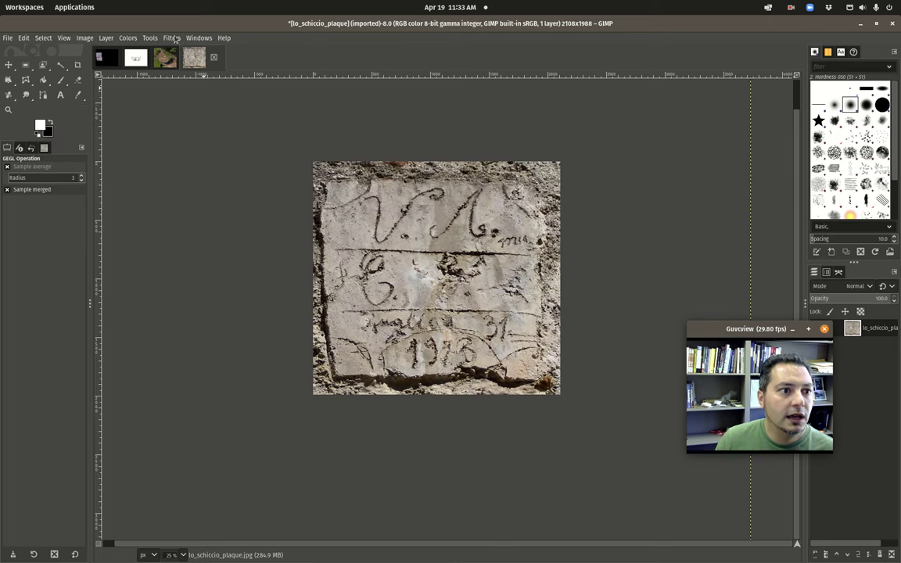
Step: Preview Gaussian Blur on the plaque with Size X and Size Y at 13.37
left_click(171, 37)
mouse_move(236, 200)
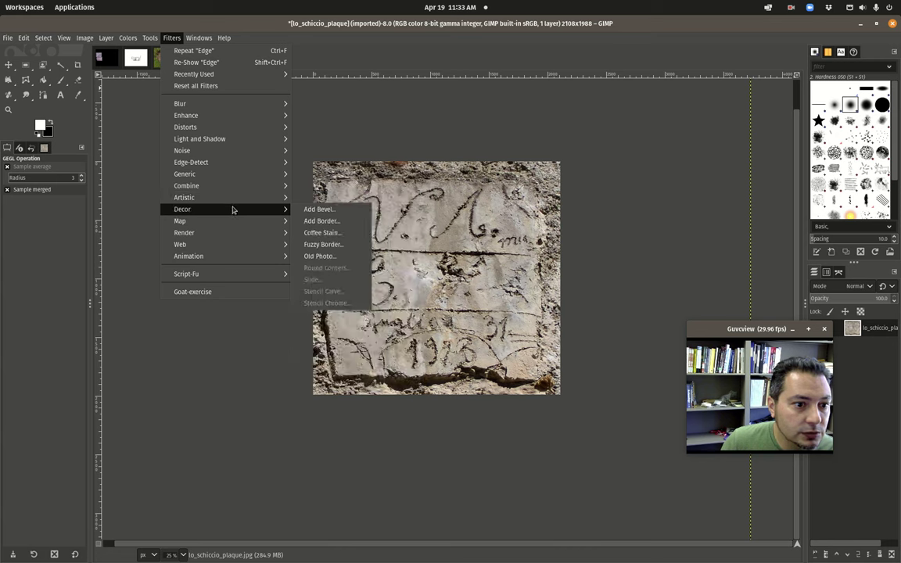
mouse_move(232, 223)
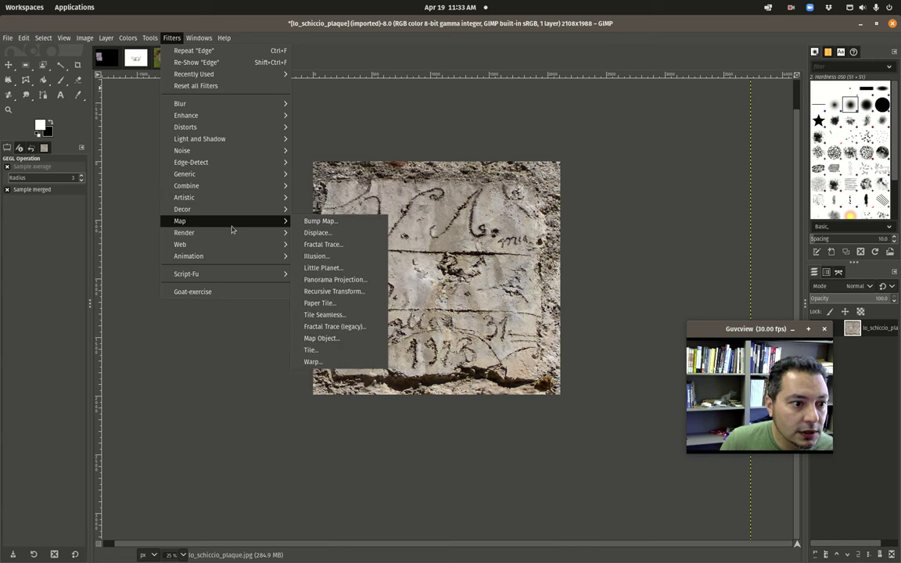
mouse_move(263, 203)
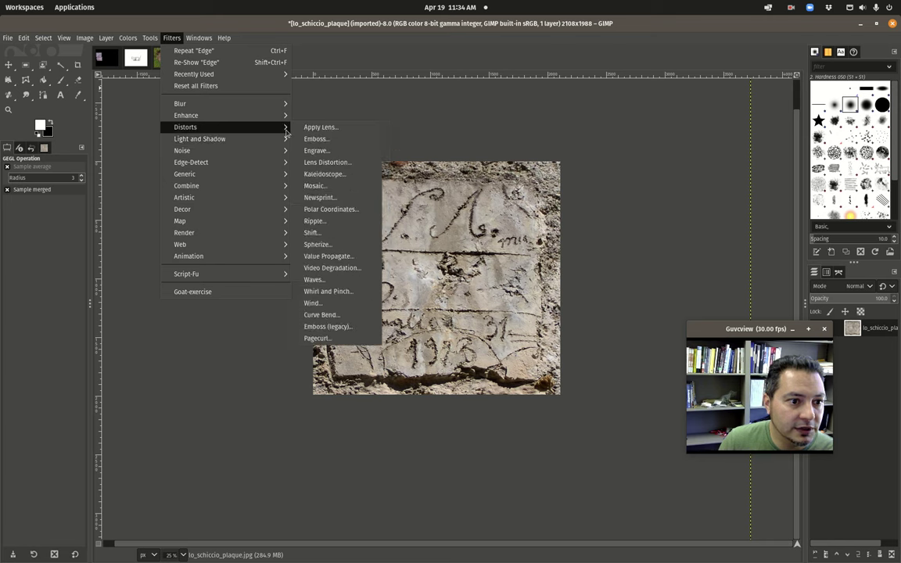
mouse_move(288, 118)
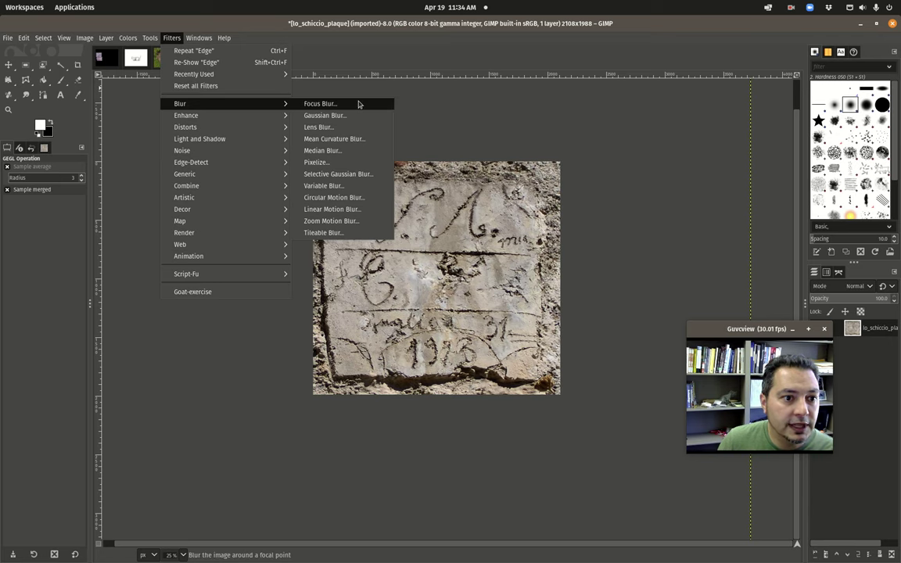
left_click(352, 115)
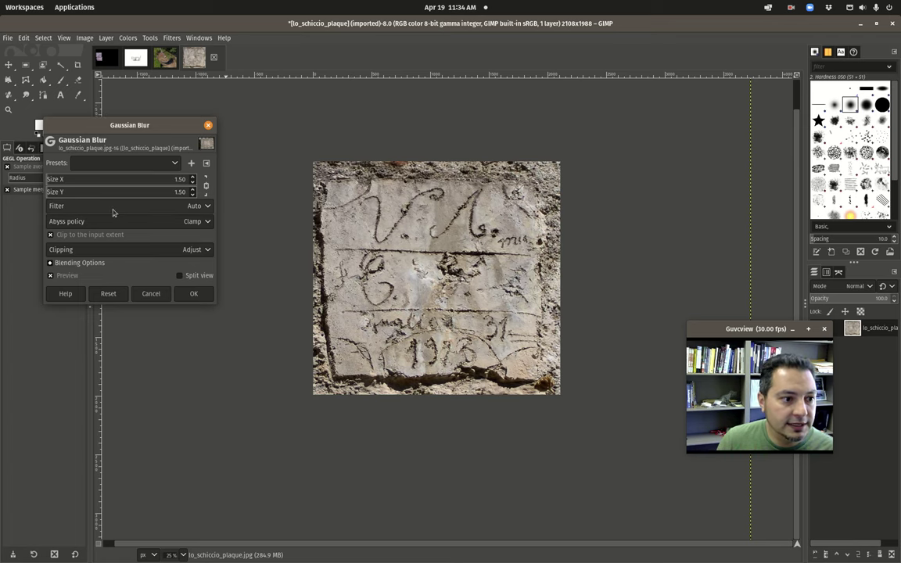
left_click(62, 179)
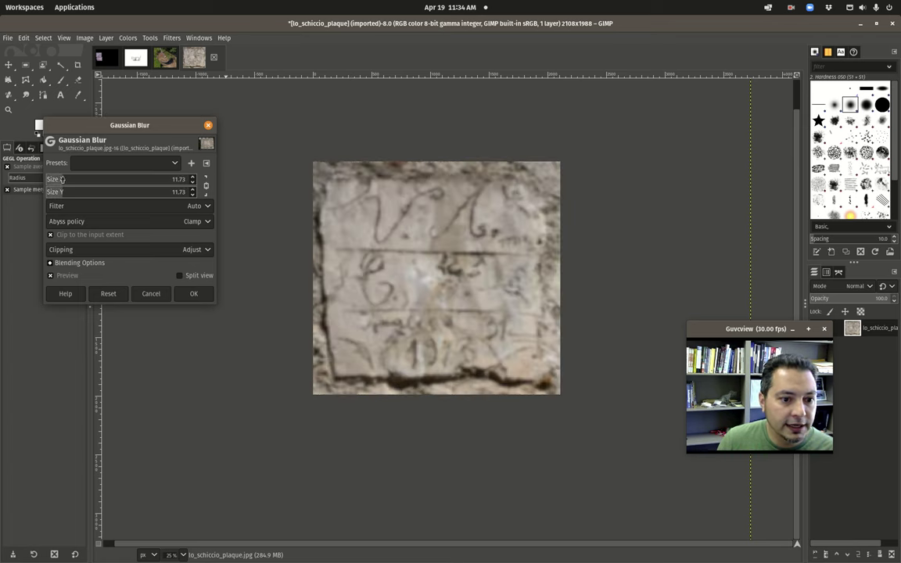
left_click_drag(62, 179, 53, 181)
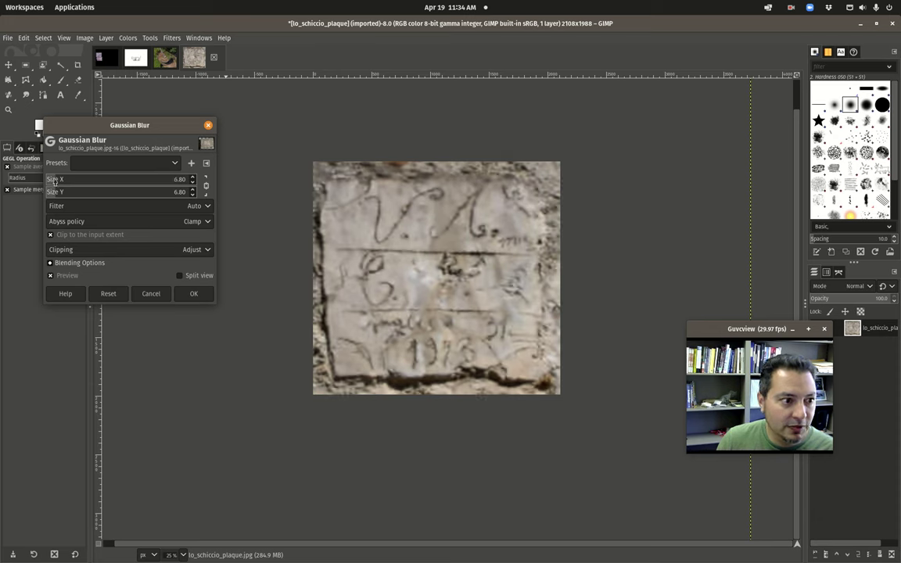
left_click_drag(53, 180, 63, 180)
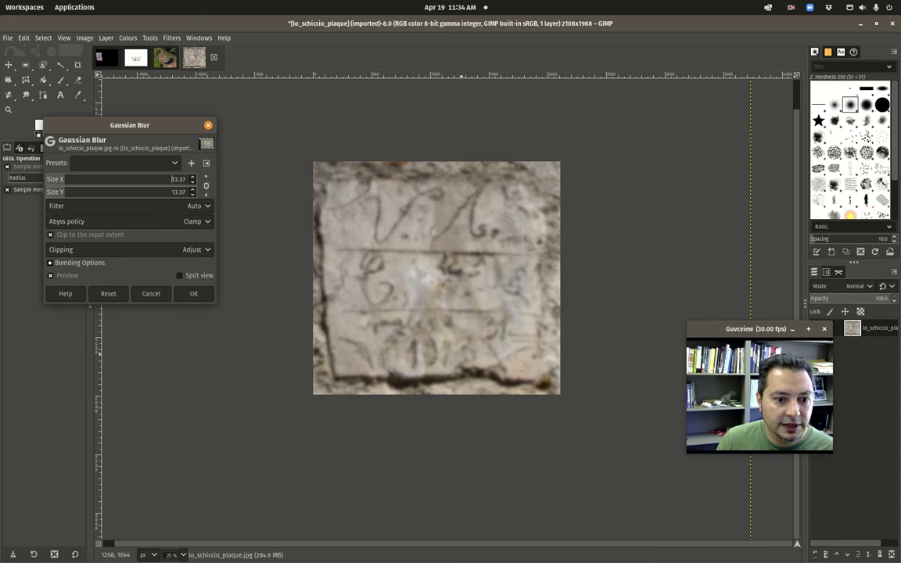
Step: Try weaker Gaussian Blur sizes down to 3.52 in X and Y, and cancel the blur
left_click(54, 180)
left_click_drag(55, 179, 86, 180)
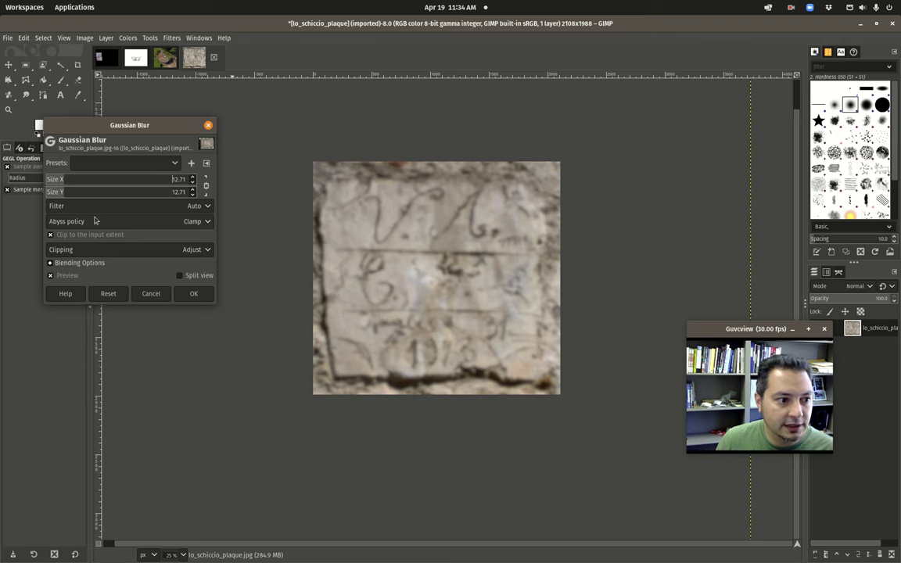
left_click(55, 180)
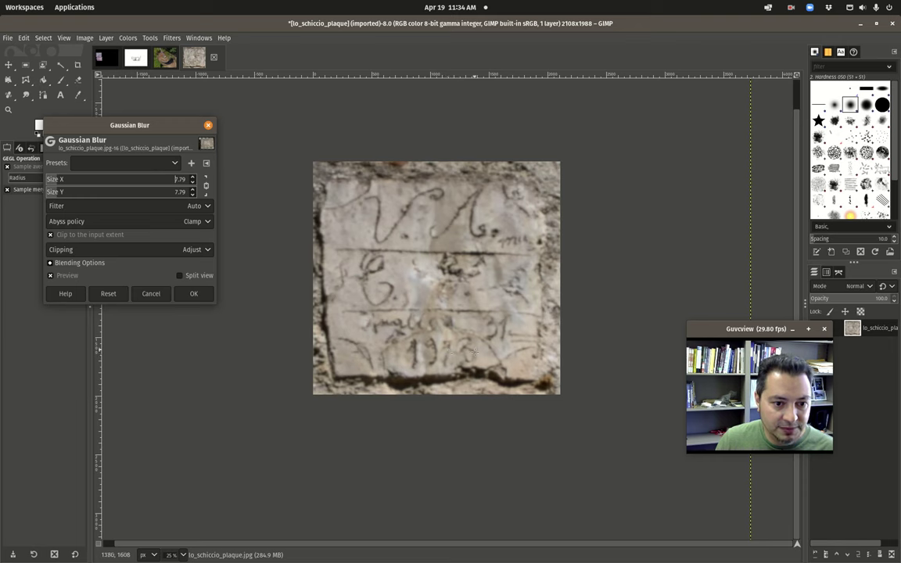
left_click(53, 179)
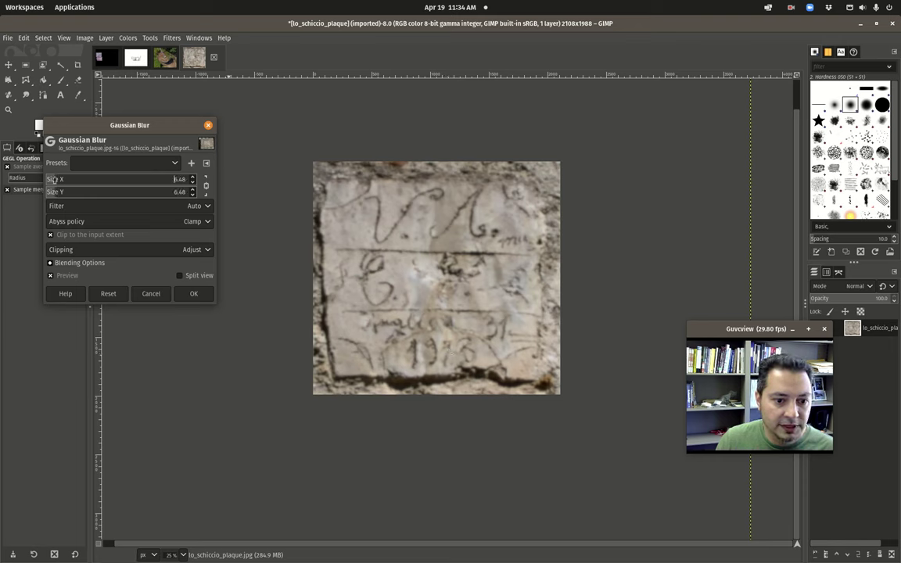
left_click_drag(53, 179, 46, 179)
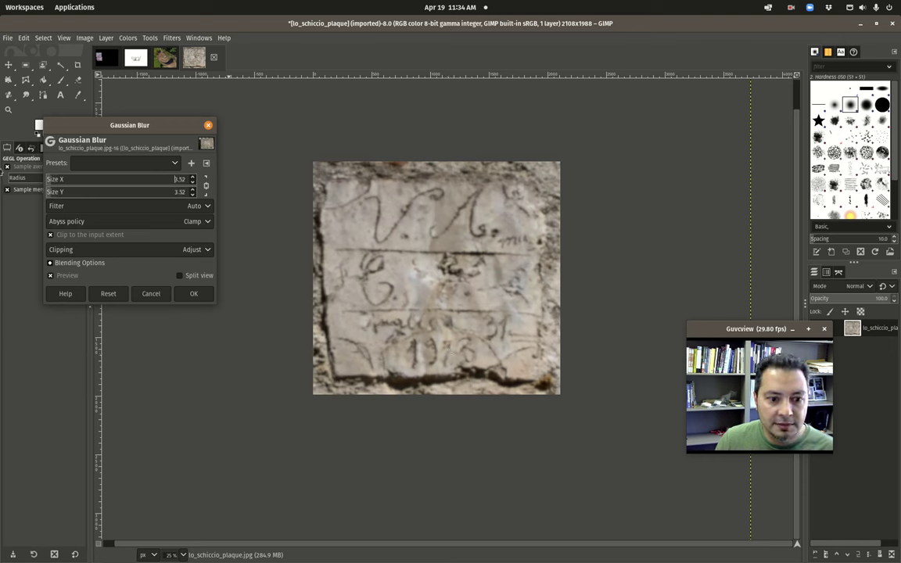
left_click(161, 297)
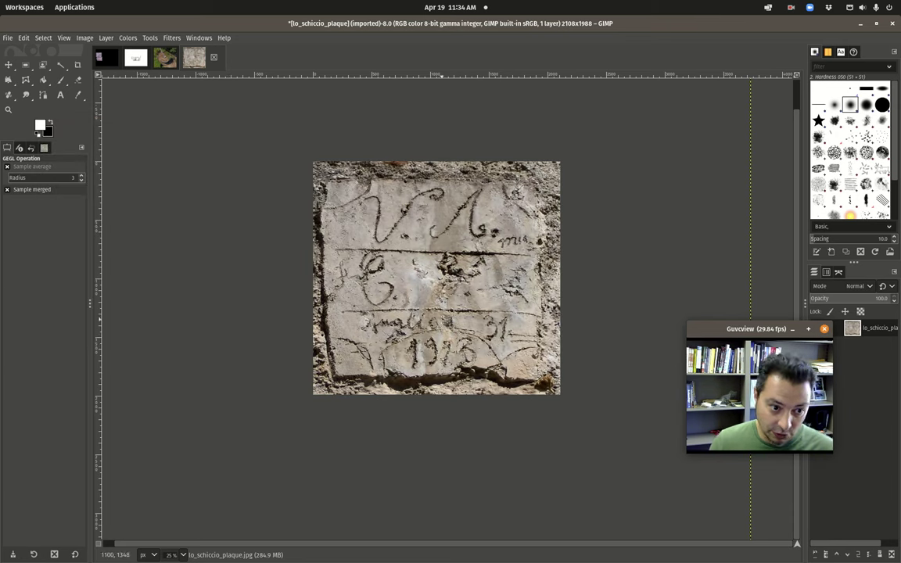
Step: Apply the Cartoon (legacy) filter to the plaque with mask radius 7.00 and percent black 0.200, and undo it
left_click(172, 37)
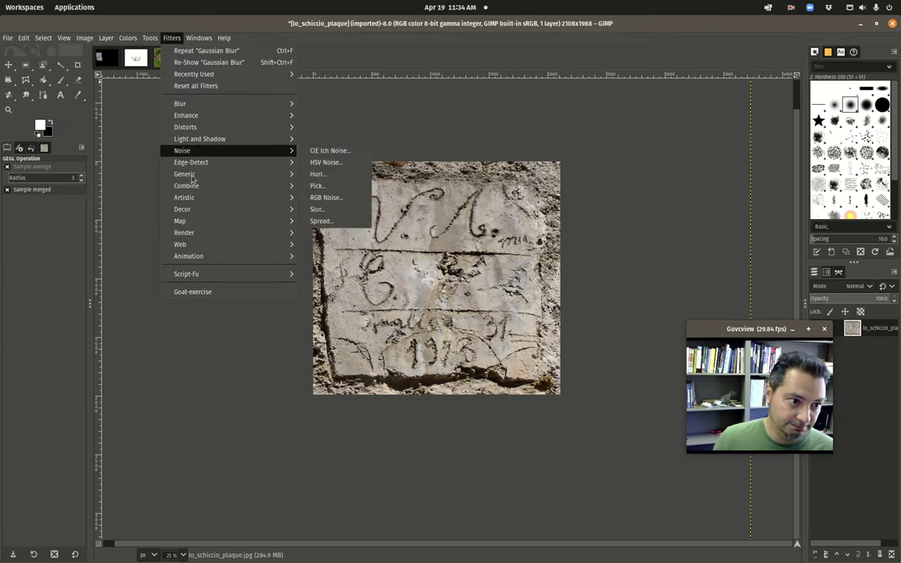
mouse_move(244, 210)
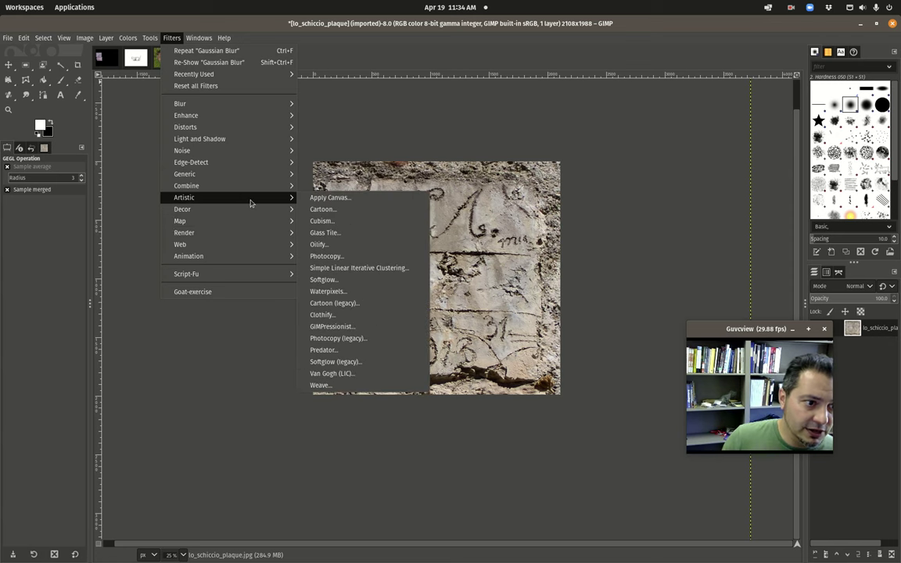
left_click(363, 303)
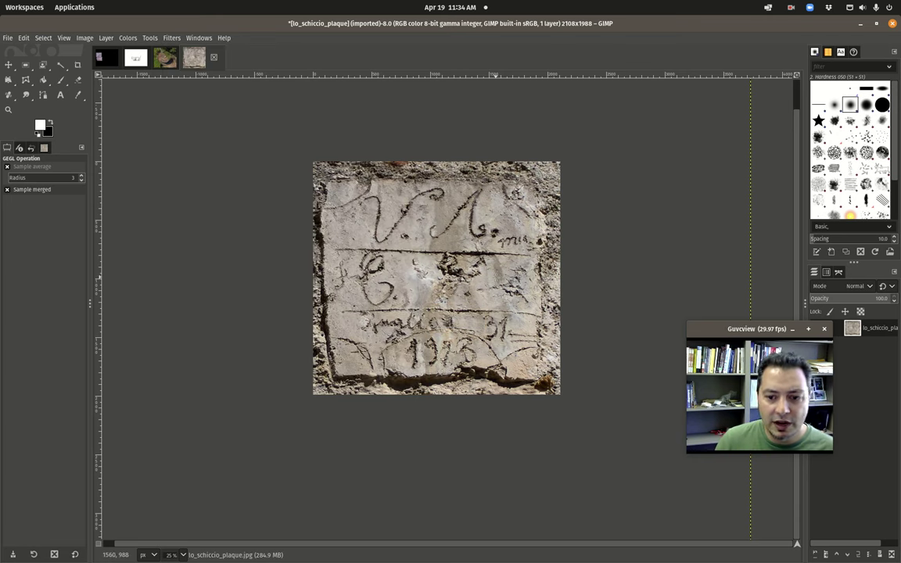
left_click_drag(443, 119, 247, 97)
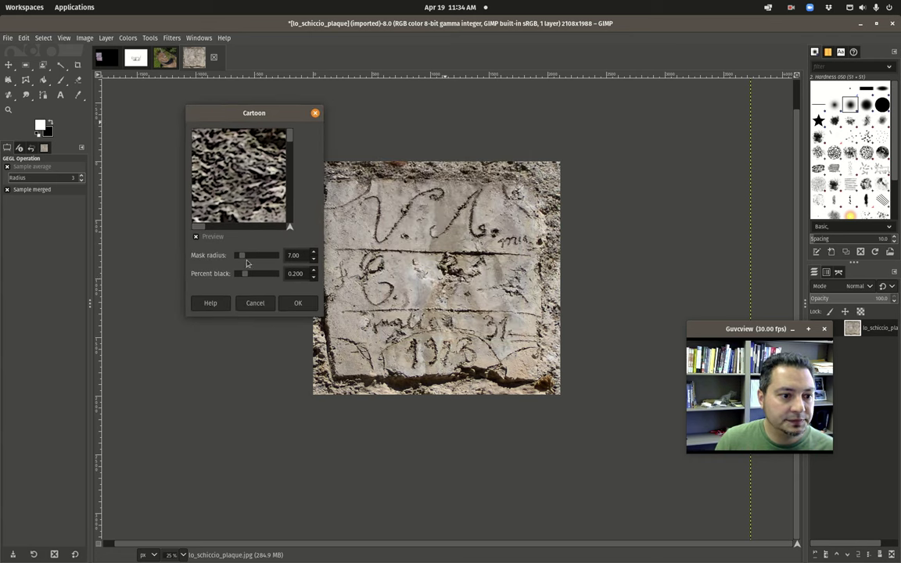
left_click(297, 304)
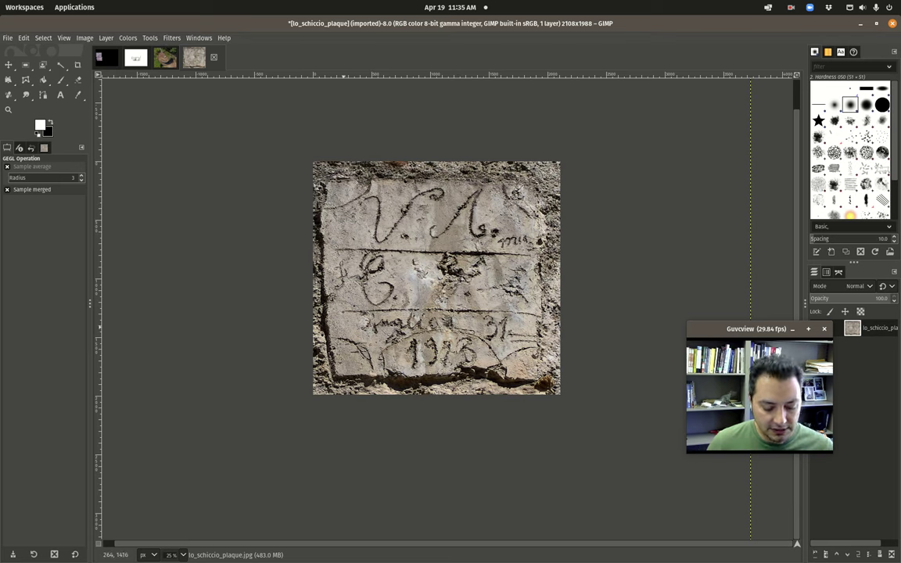
left_click(24, 37)
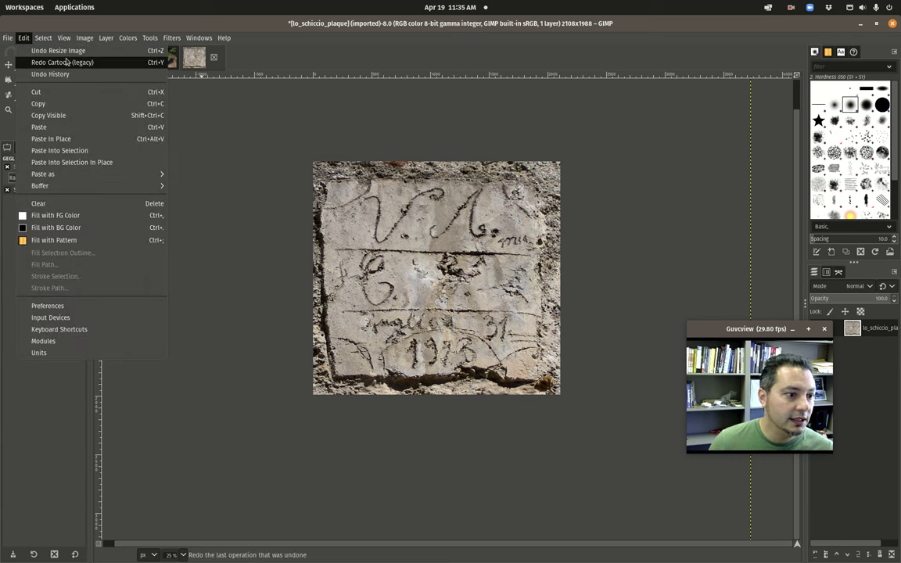
left_click(12, 36)
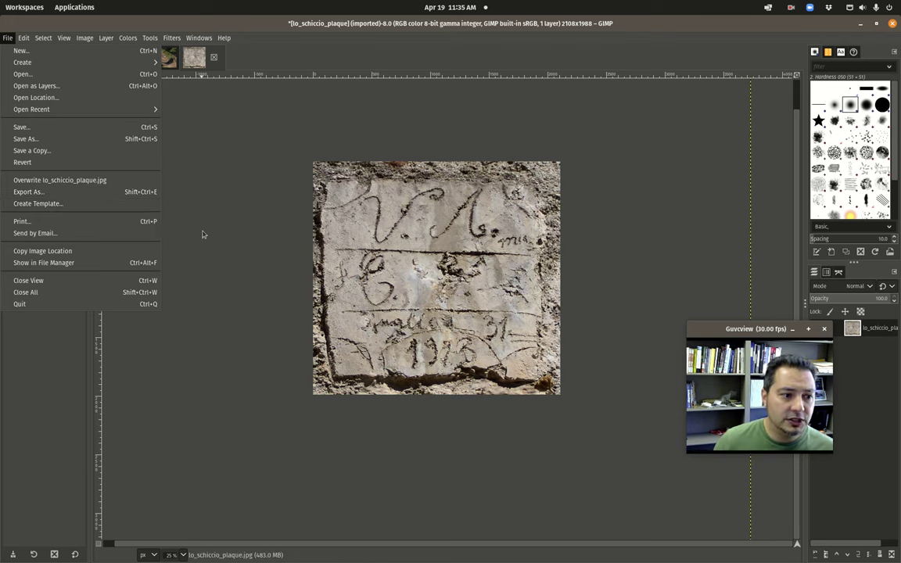
left_click(186, 196)
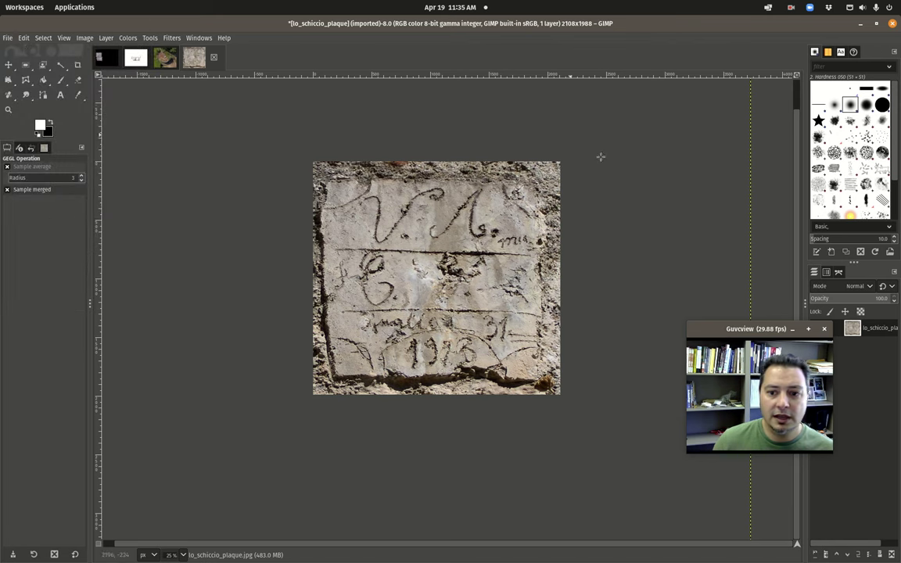
left_click_drag(778, 332, 696, 272)
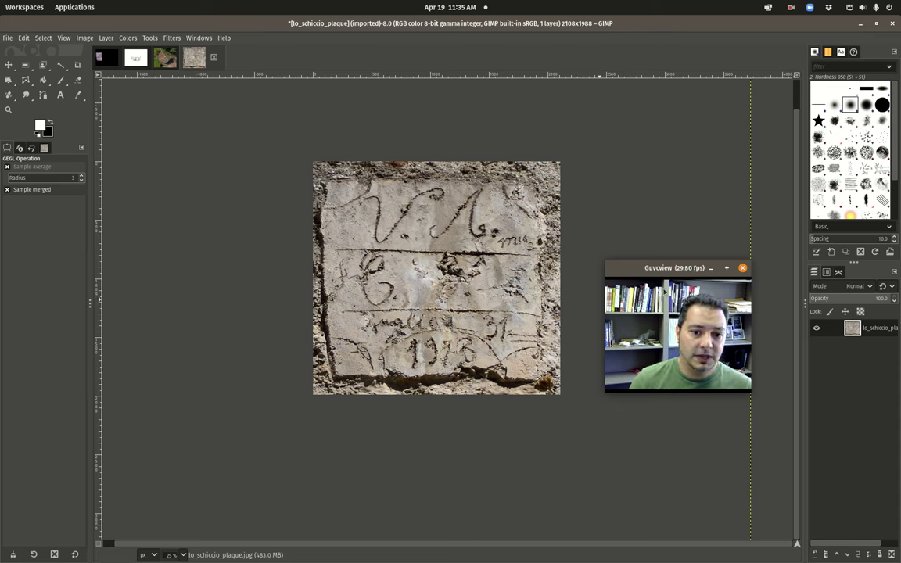
left_click_drag(653, 271, 639, 239)
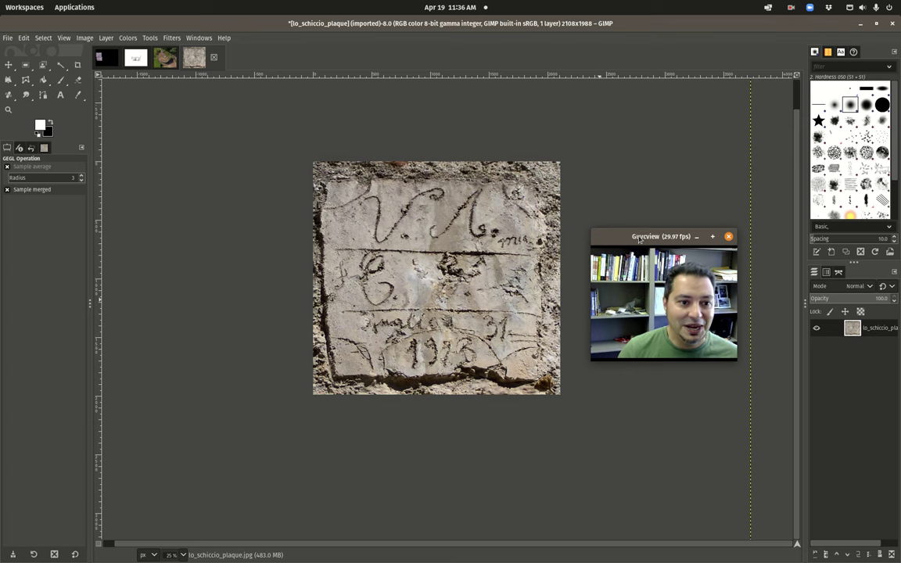
left_click(3, 6)
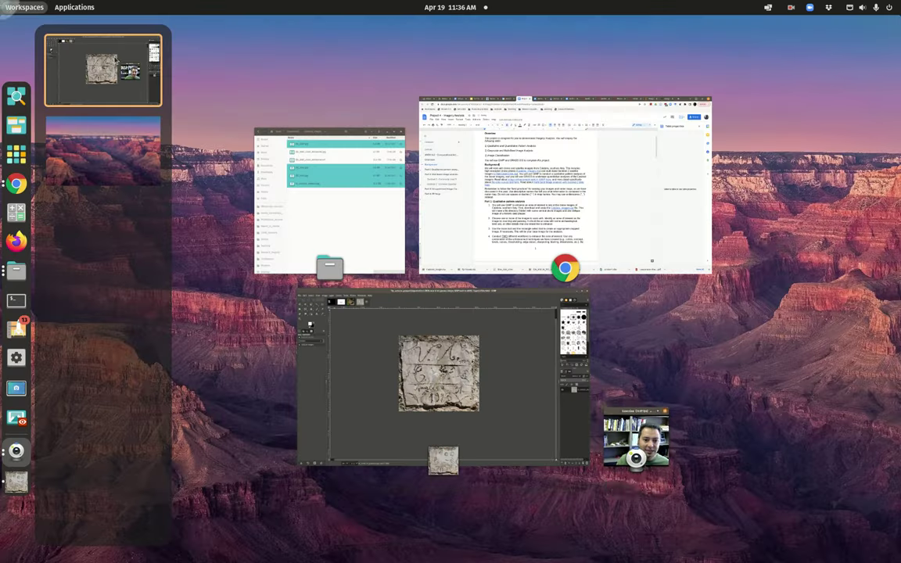
key("Escape")
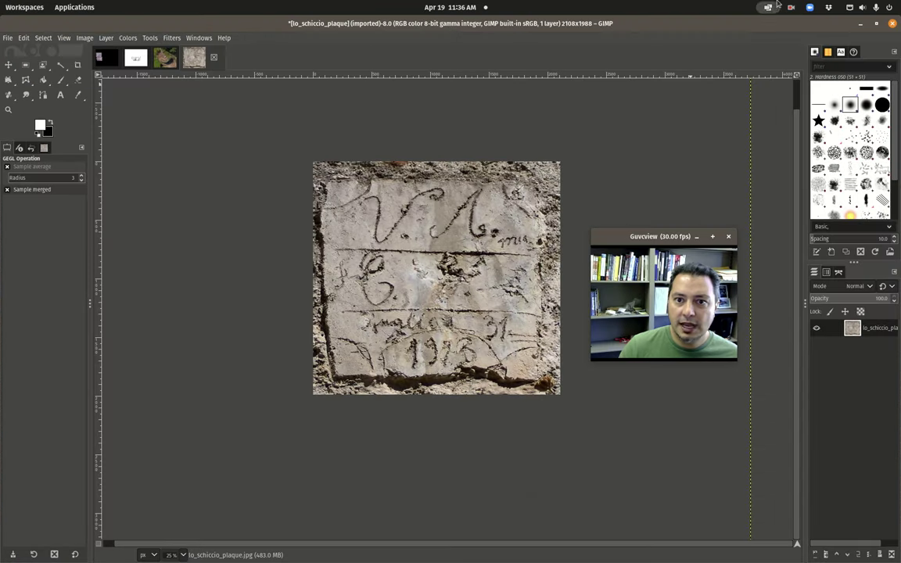